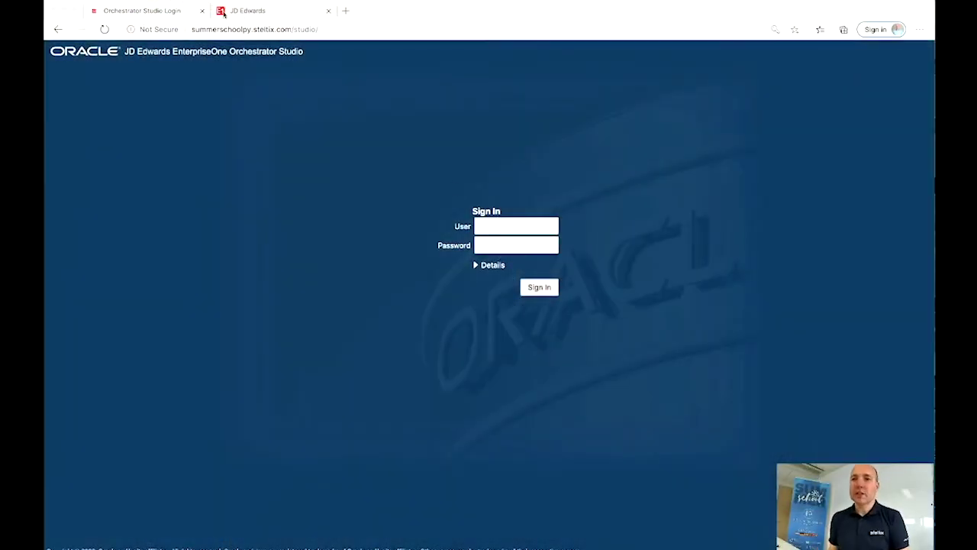
Step: Launch P4310 in JD Edwards and open the details of purchase order 432
{"action": "left_click", "coordinate": [243, 10]}
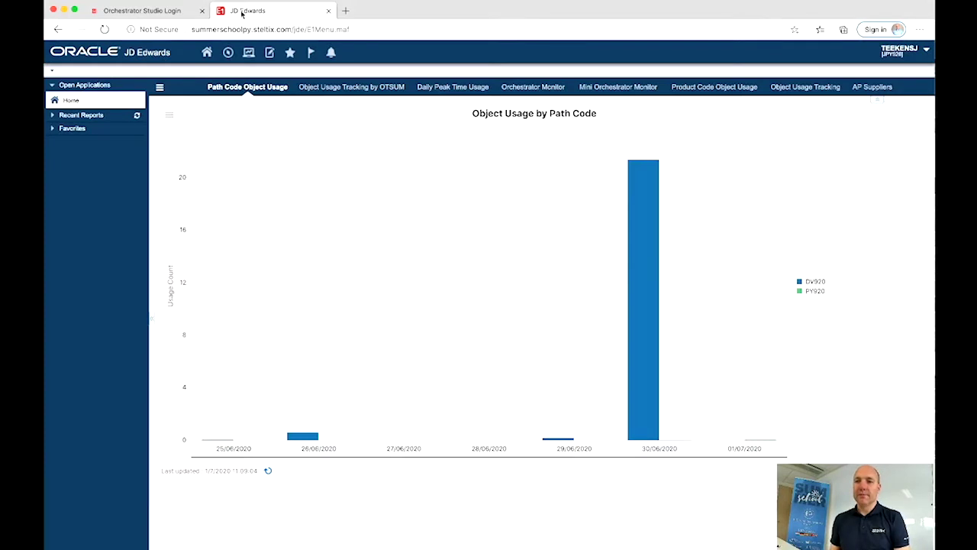
{"action": "left_click", "coordinate": [228, 53]}
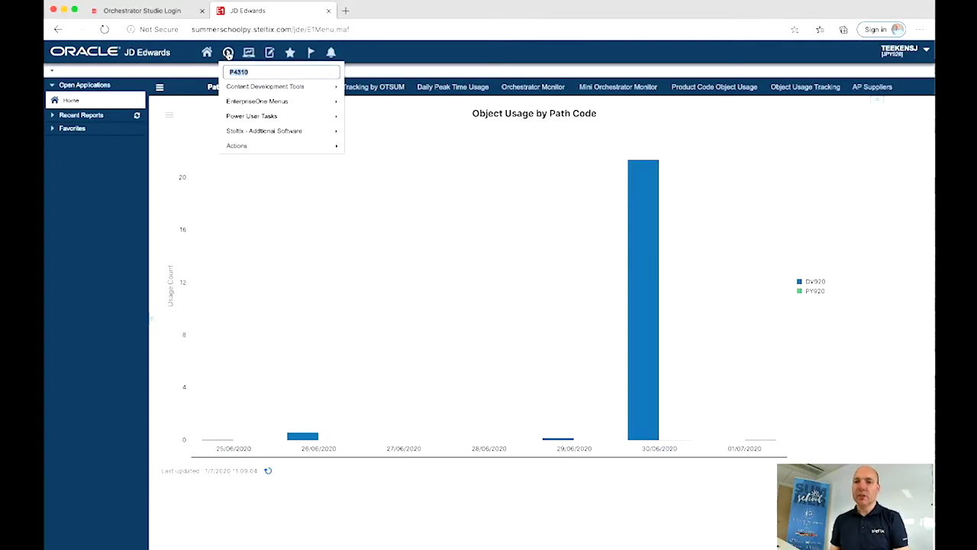
{"action": "type", "text": "P4310"}
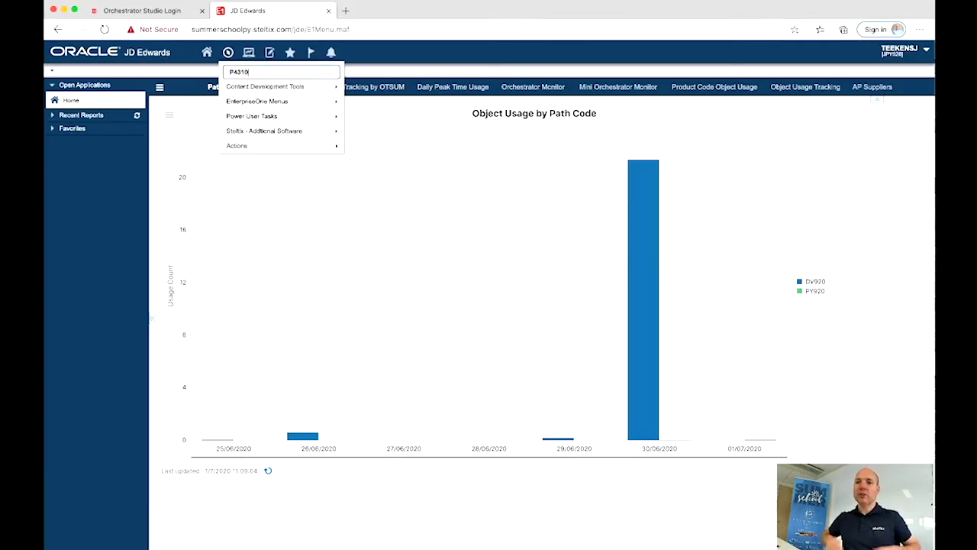
{"action": "key", "text": "Return"}
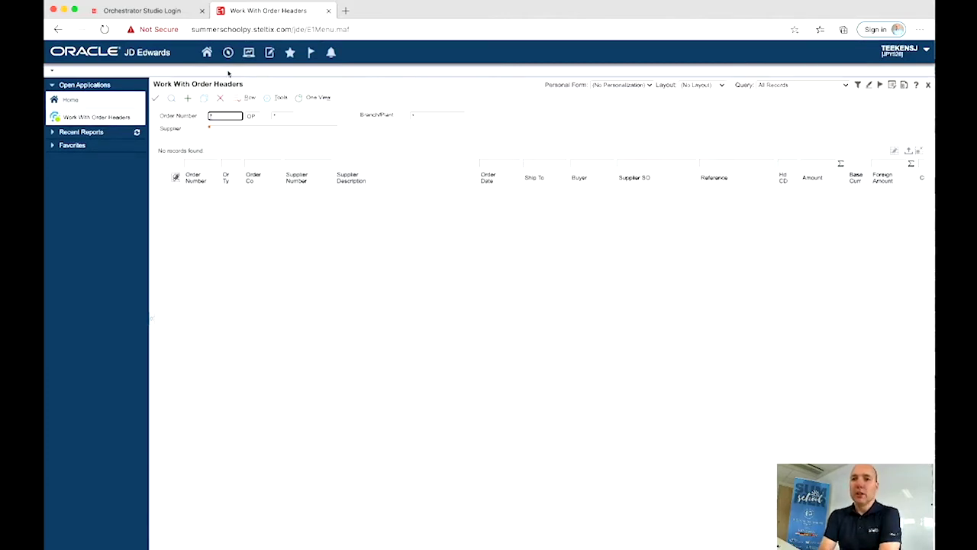
{"action": "type", "text": "432"}
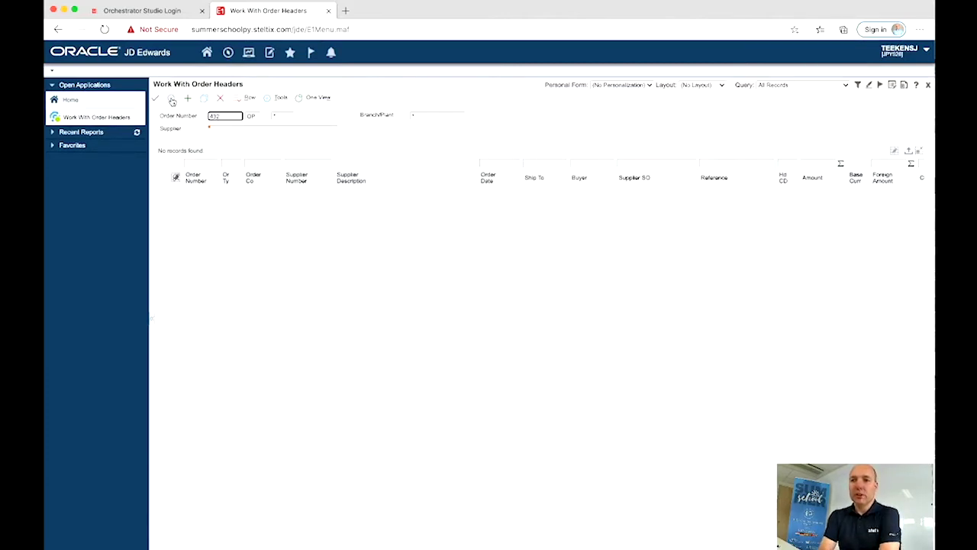
{"action": "left_click", "coordinate": [171, 99]}
{"action": "left_click", "coordinate": [162, 193]}
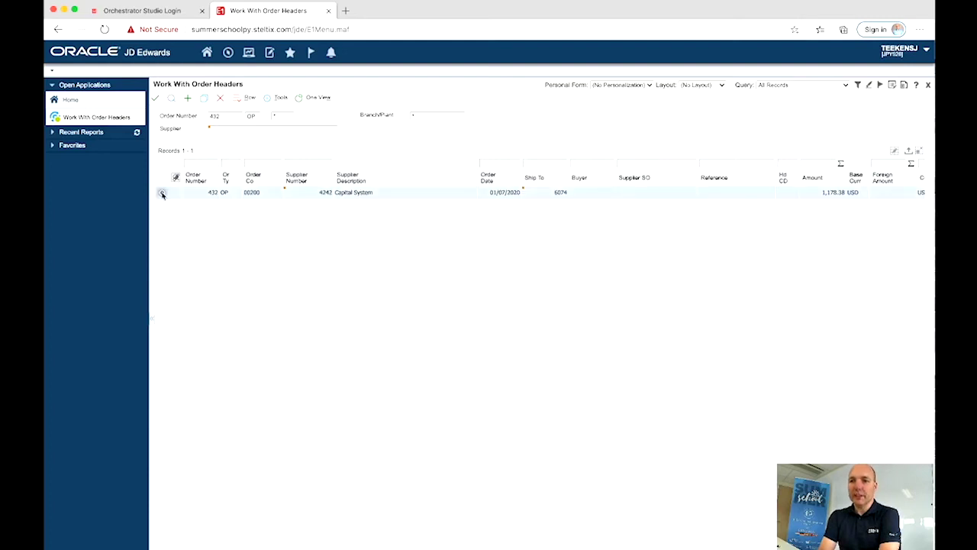
{"action": "left_click", "coordinate": [162, 194]}
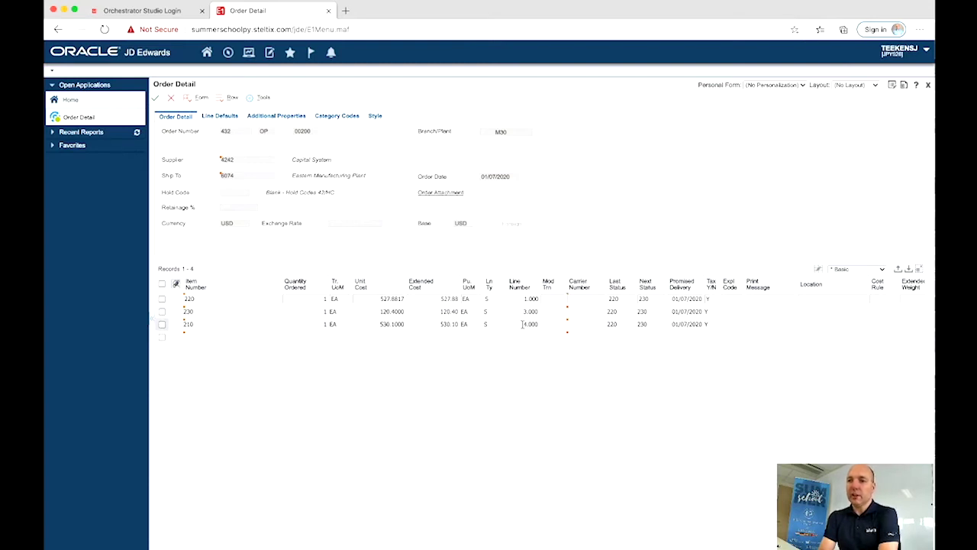
Step: Change item 210's ordered quantity to 2, save the order, and return to Orchestrator Studio
{"action": "left_click", "coordinate": [317, 323]}
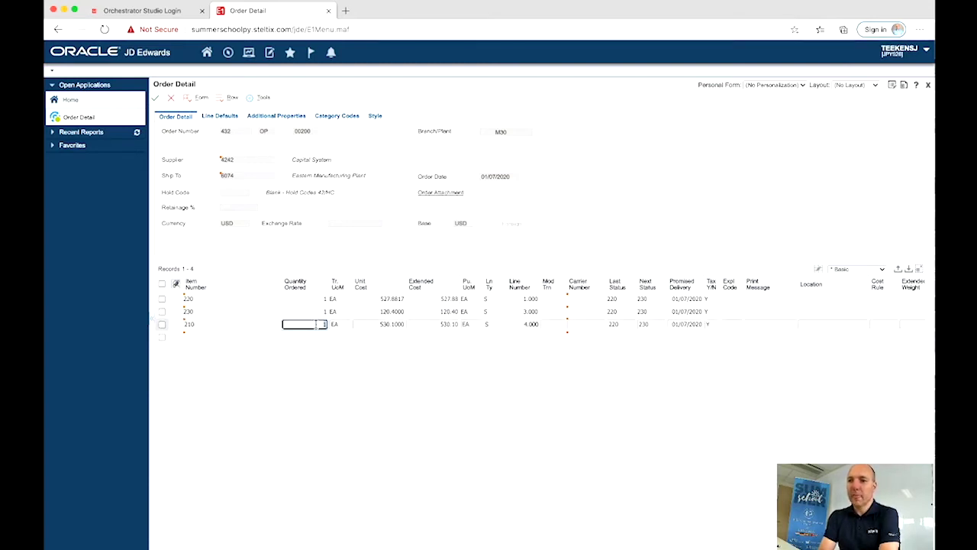
{"action": "type", "text": "2"}
{"action": "left_click", "coordinate": [315, 317]}
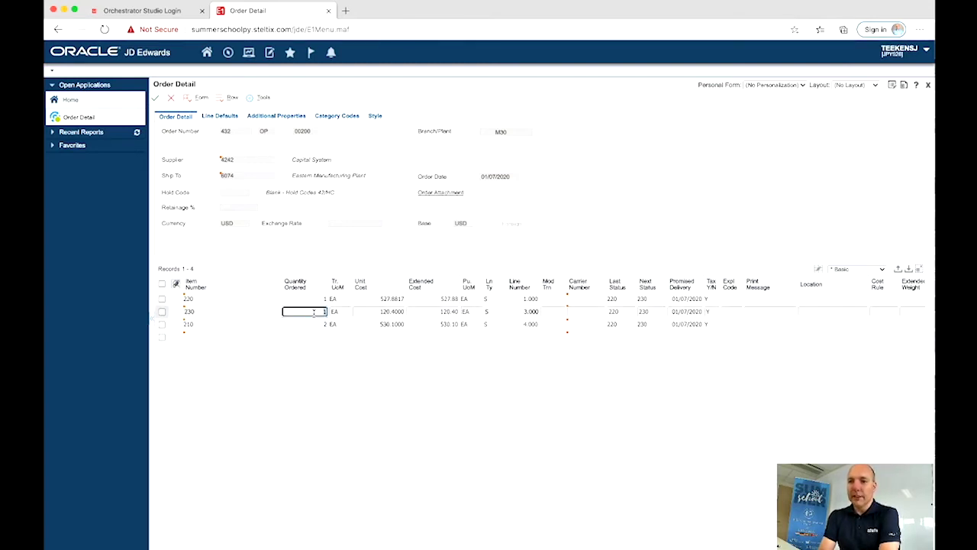
{"action": "left_click", "coordinate": [155, 99]}
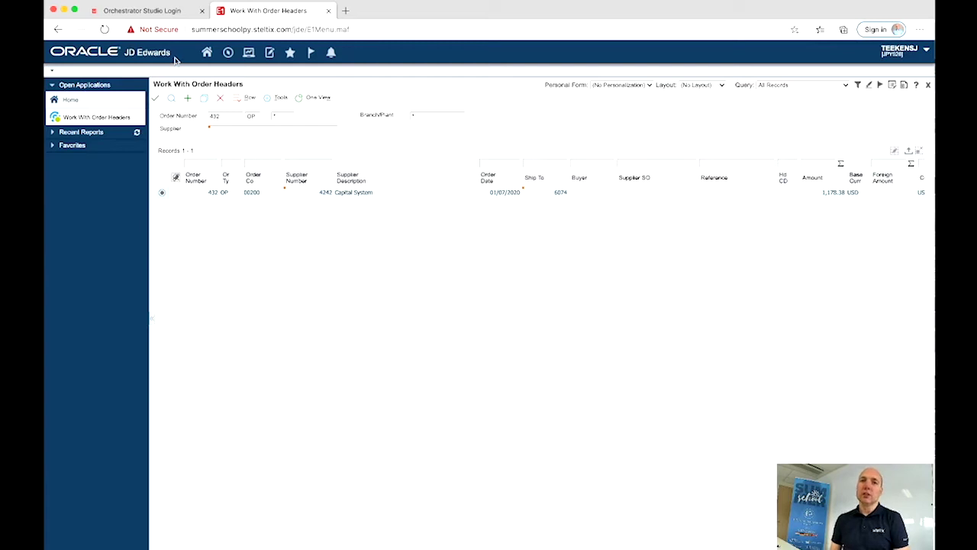
{"action": "left_click", "coordinate": [161, 14]}
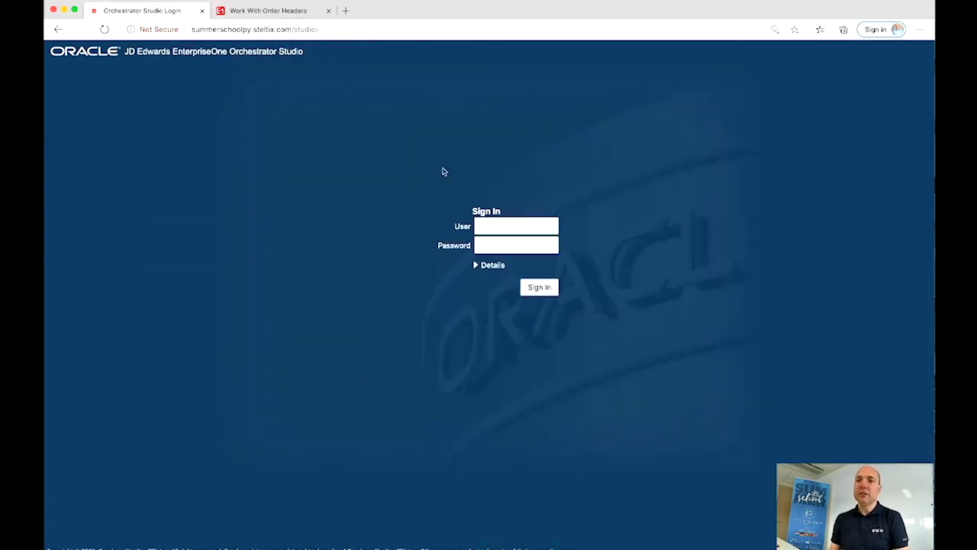
Step: Sign in to Orchestrator Studio with the user name
{"action": "left_click", "coordinate": [497, 228]}
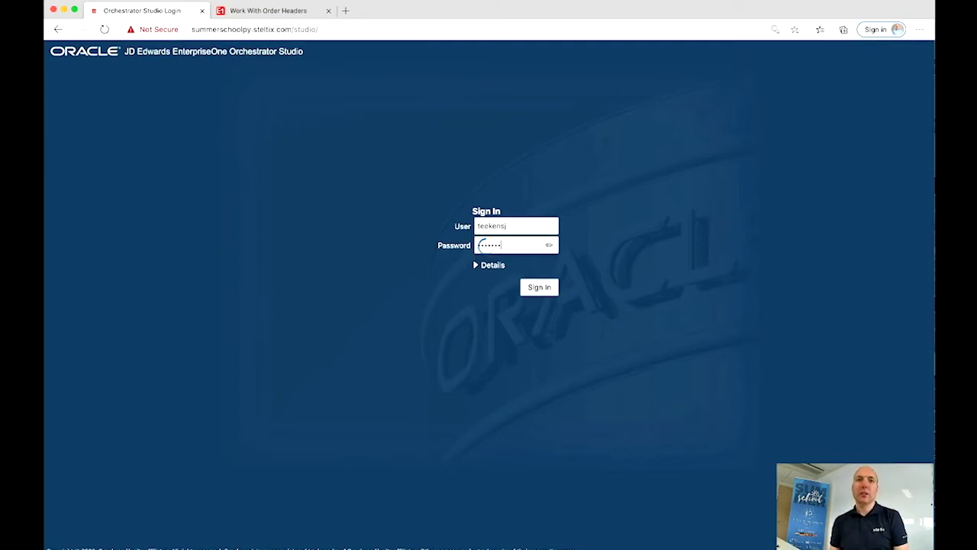
{"action": "key", "text": "Return"}
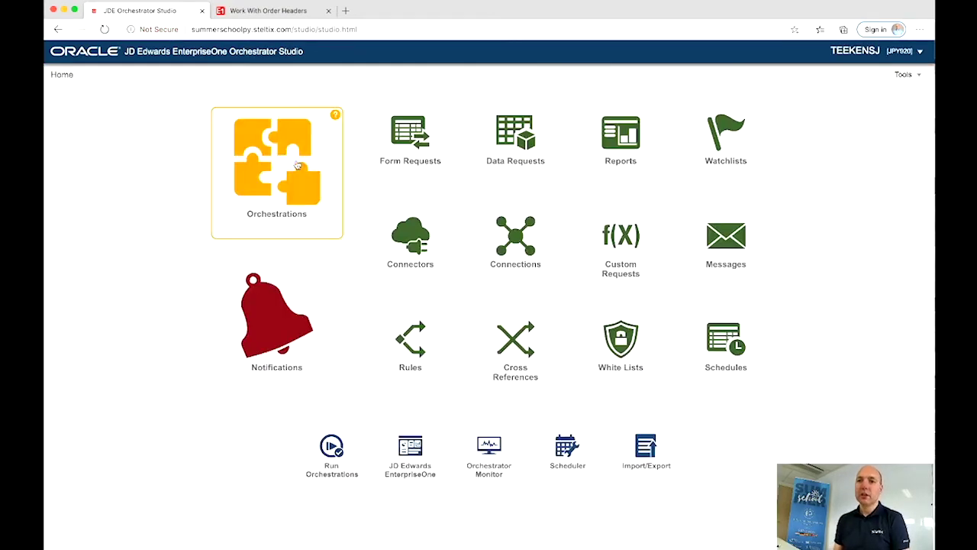
Step: Create a new orchestration named ORCH_PurchaseOrderUpdateLine and save it
{"action": "left_click", "coordinate": [296, 163]}
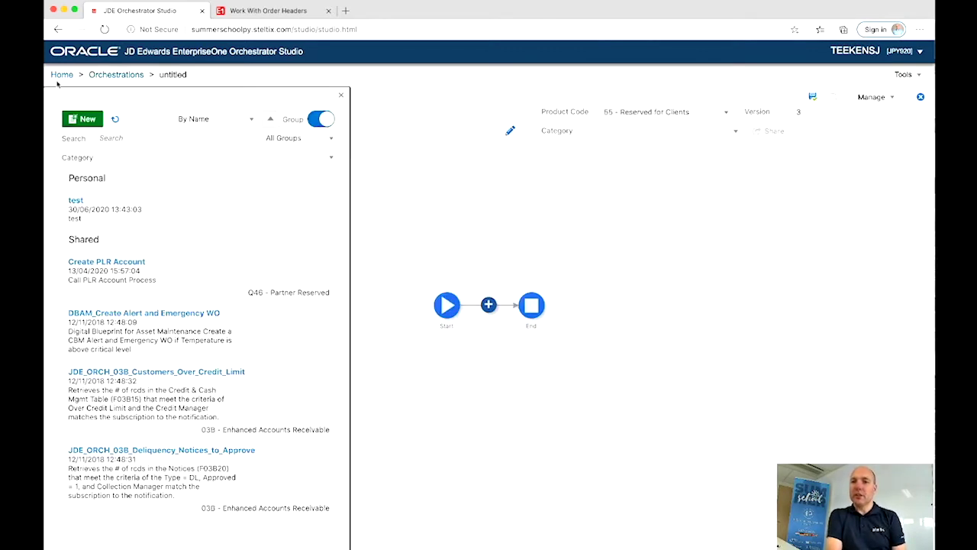
{"action": "left_click", "coordinate": [90, 119]}
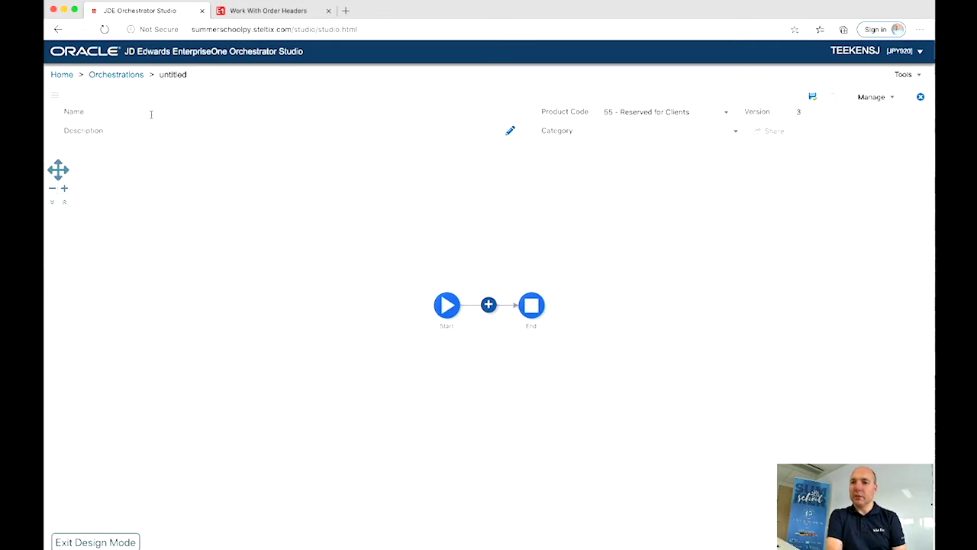
{"action": "type", "text": "ORCH_P"}
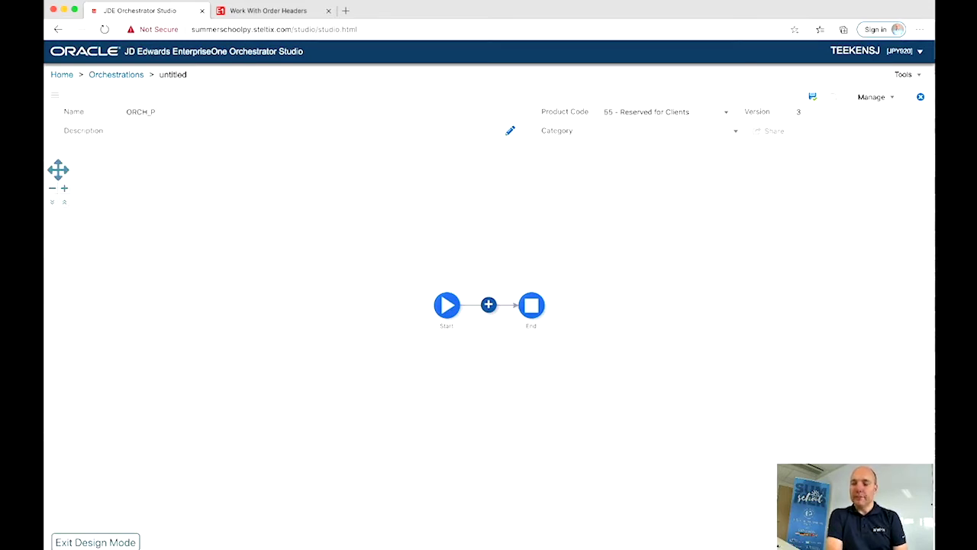
{"action": "type", "text": "urchaseOrd"}
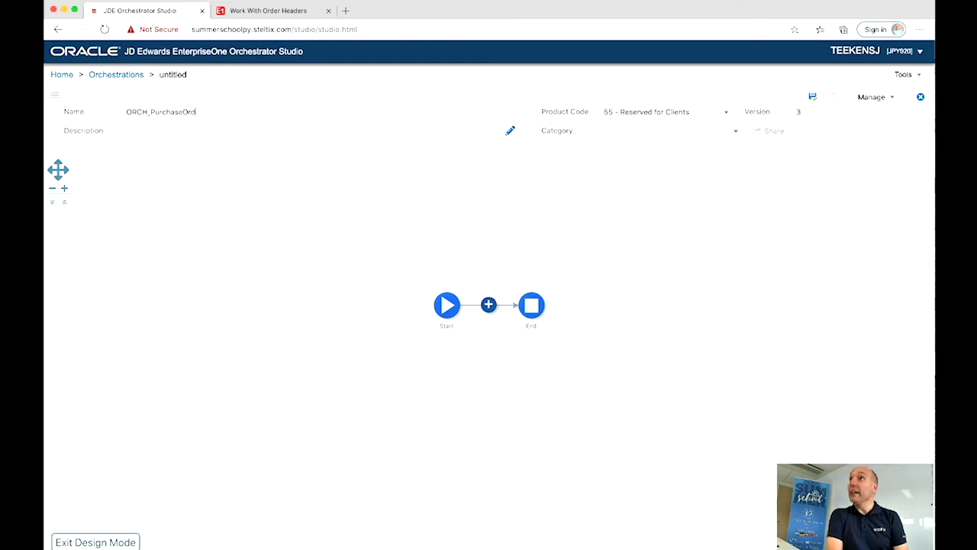
{"action": "type", "text": "erUpdateLine"}
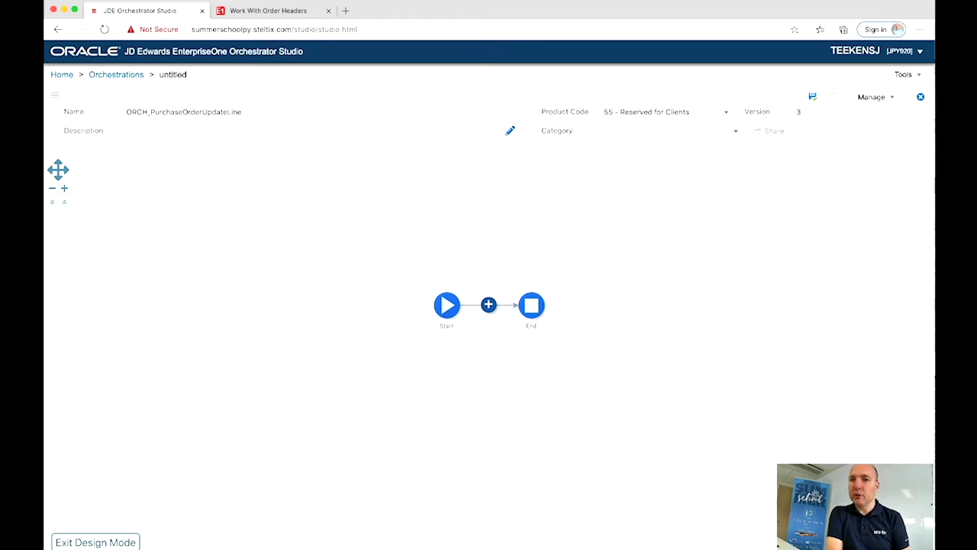
{"action": "left_click", "coordinate": [811, 101]}
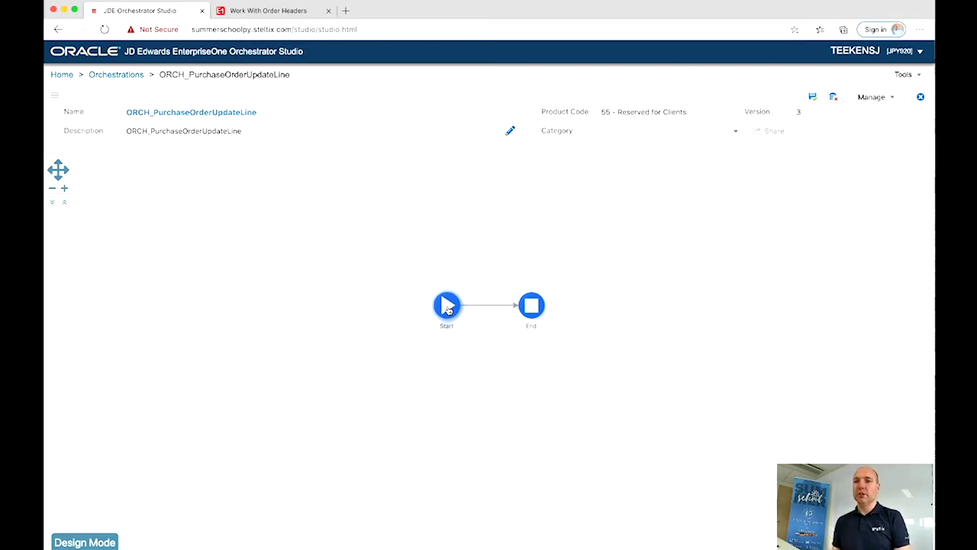
{"action": "left_click", "coordinate": [448, 307]}
Step: Add inputs purchaseOrderNumber and purchaseOrderLineNumber, making the line number Numeric
{"action": "left_click", "coordinate": [448, 277]}
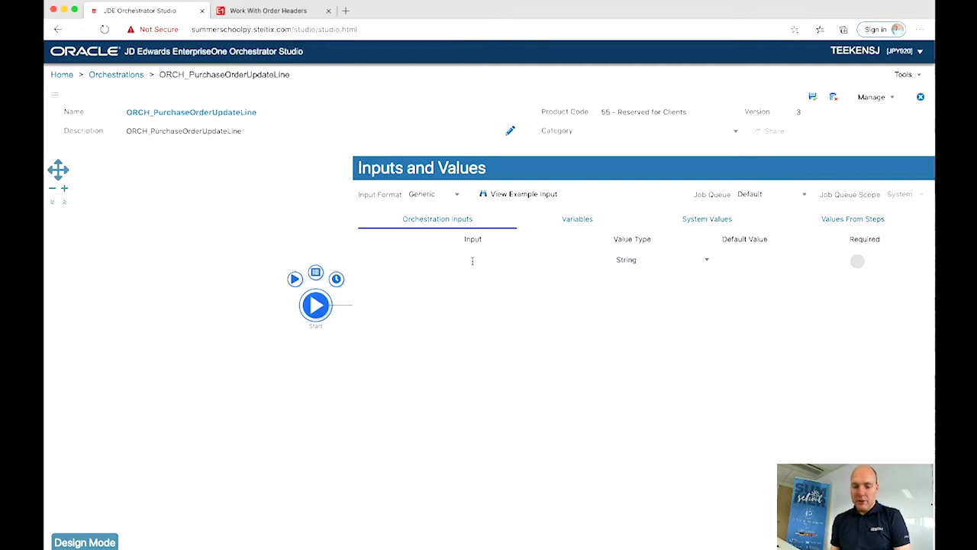
{"action": "left_click", "coordinate": [473, 261]}
{"action": "type", "text": "p"}
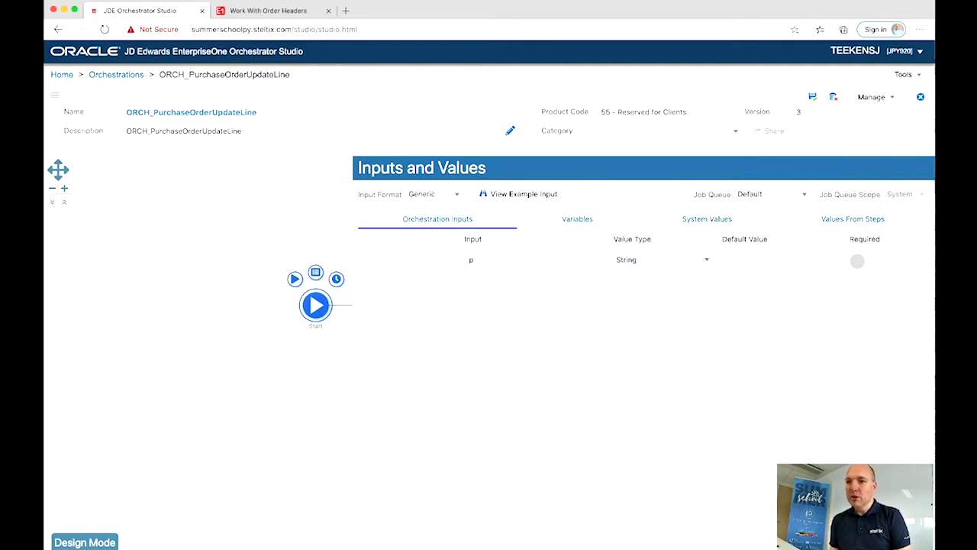
{"action": "type", "text": "urchaseOrder"}
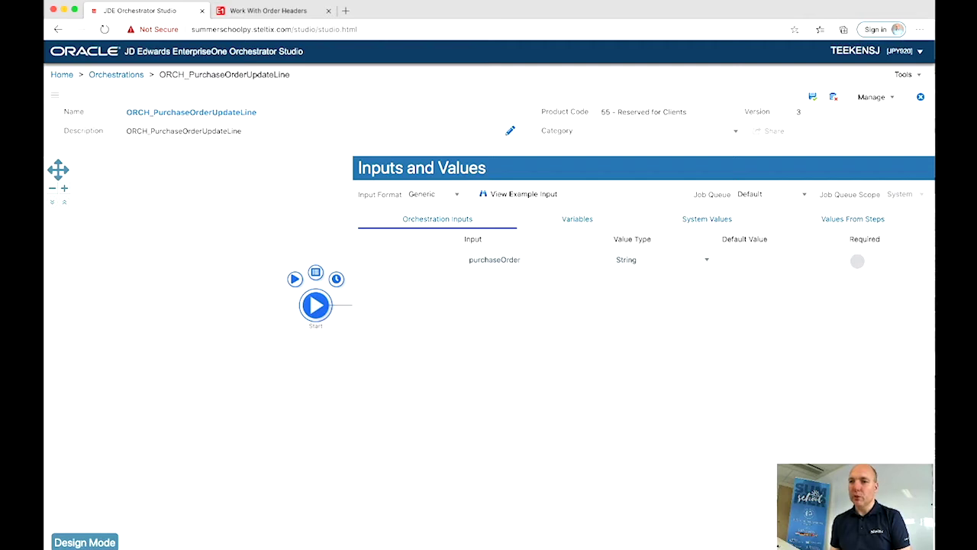
{"action": "type", "text": "Number"}
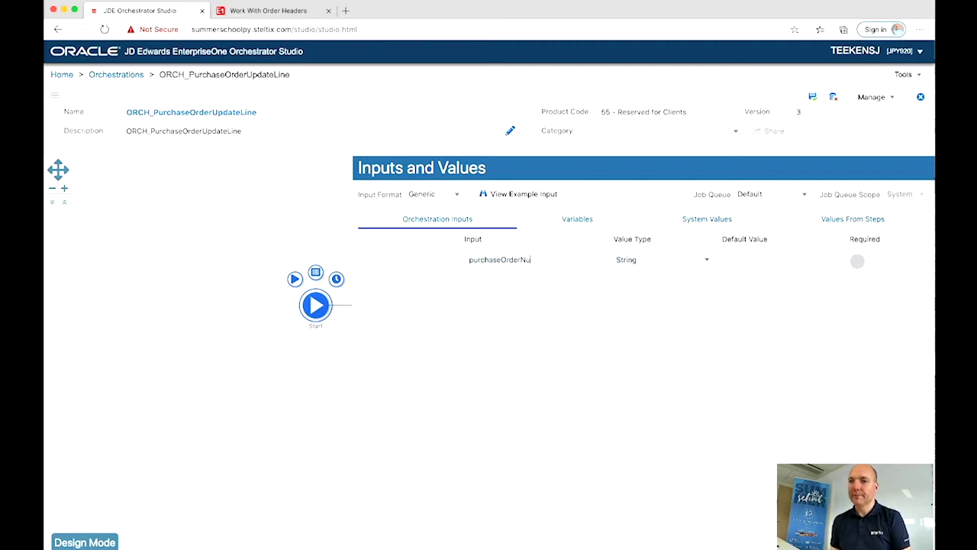
{"action": "left_click", "coordinate": [492, 283]}
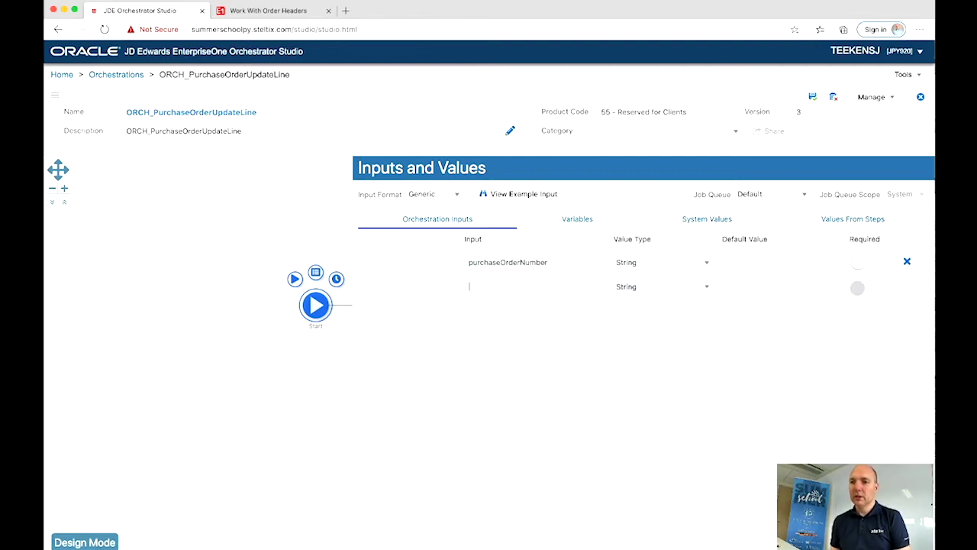
{"action": "type", "text": "purchaseOr"}
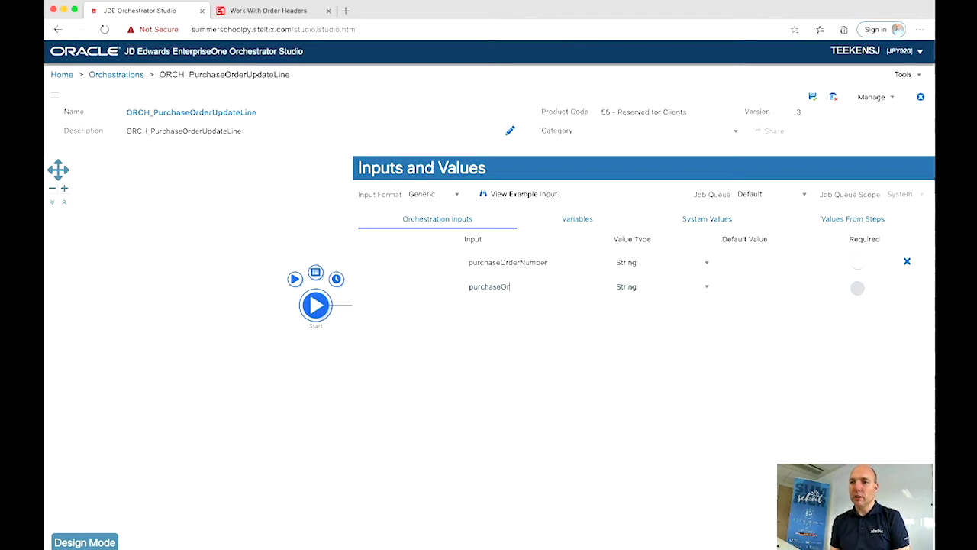
{"action": "type", "text": "derLineNumber"}
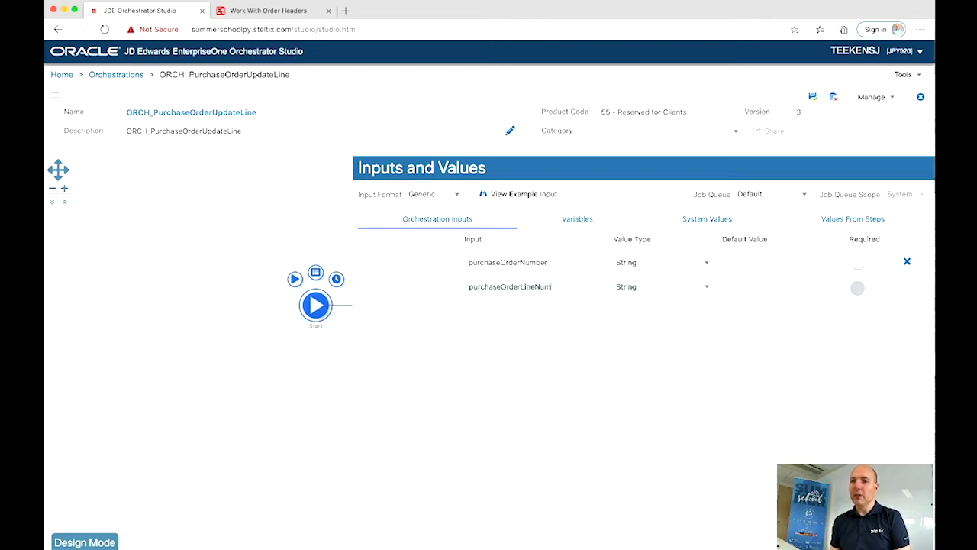
{"action": "left_click", "coordinate": [628, 295]}
{"action": "left_click", "coordinate": [627, 297]}
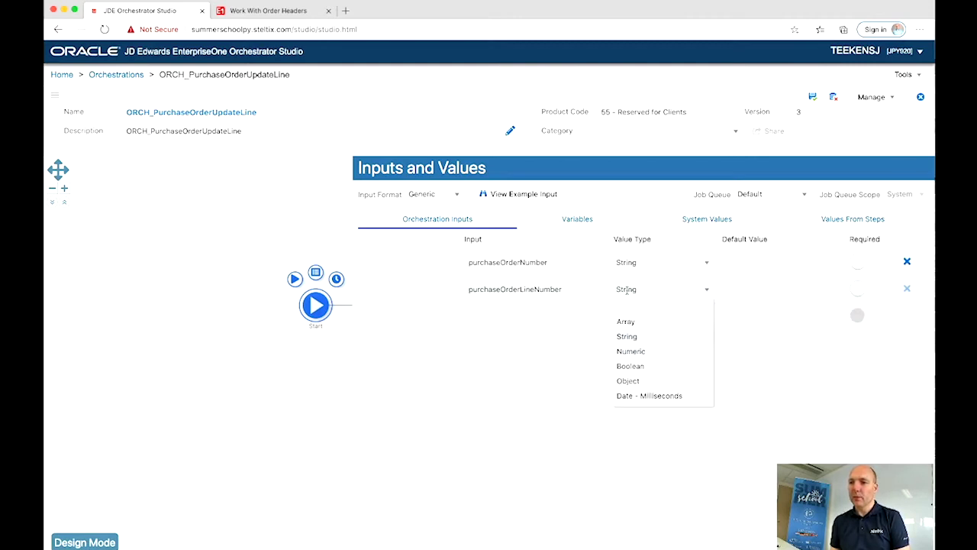
{"action": "left_click", "coordinate": [632, 350]}
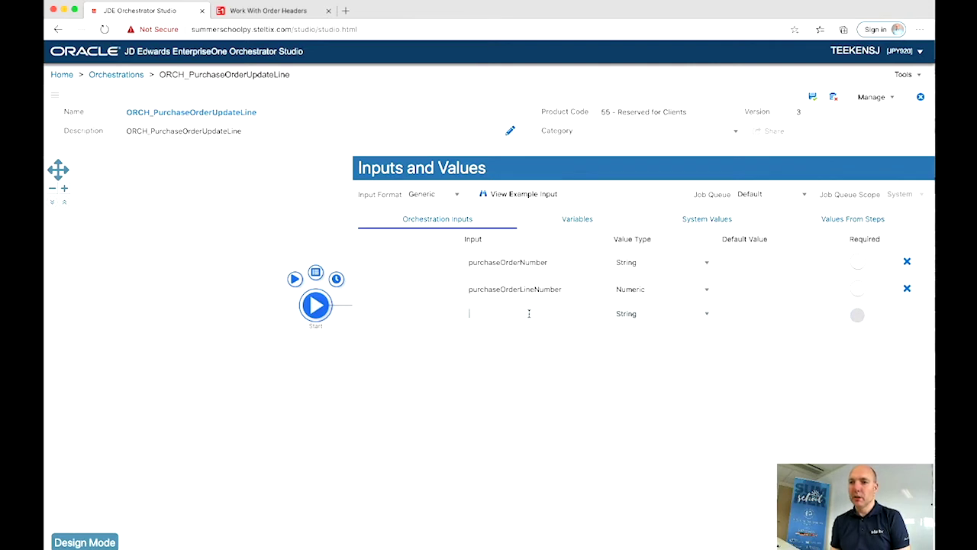
Step: Add inputs purchaseOrderItemNumber and purchaseOrderQuantity, making the quantity Numeric
{"action": "type", "text": "purchaseOrder"}
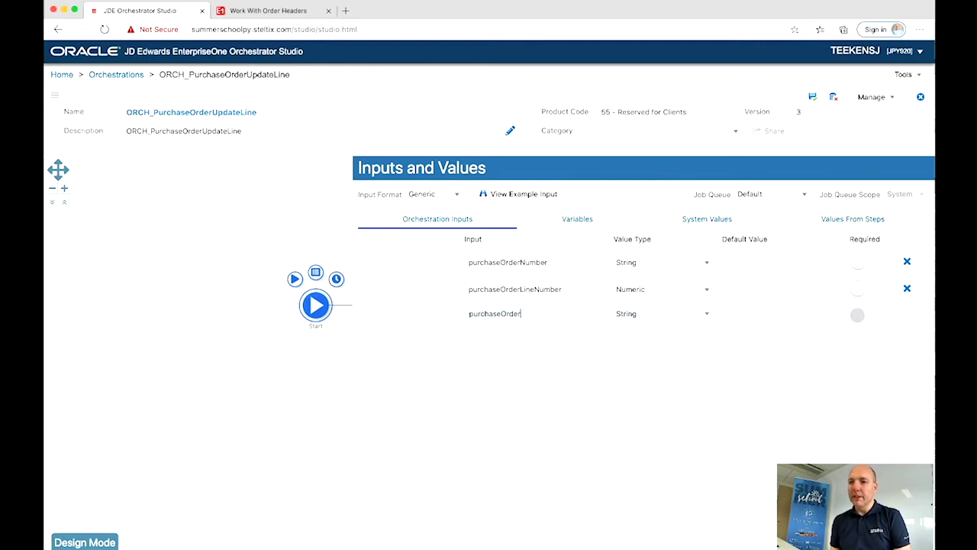
{"action": "type", "text": "ItemNumber"}
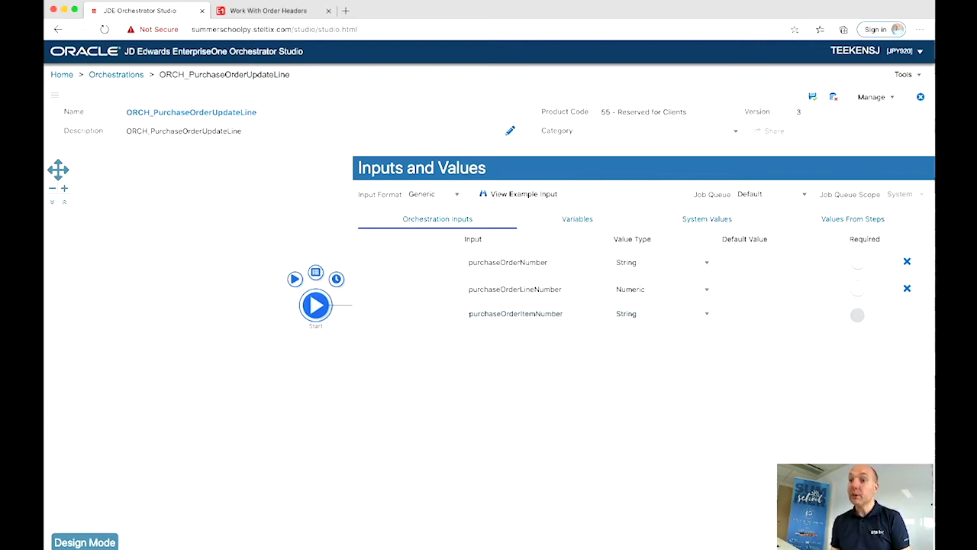
{"action": "key", "text": "Return"}
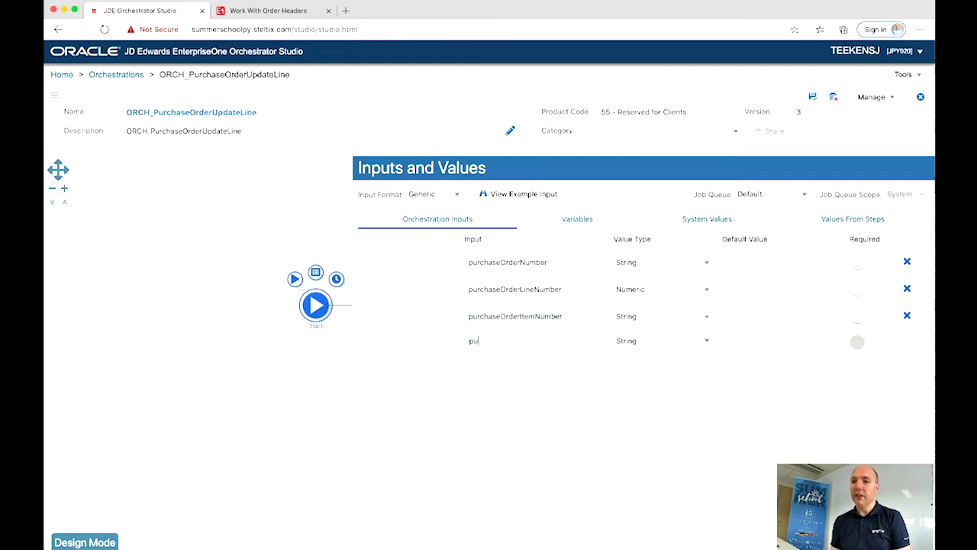
{"action": "type", "text": "purchaseOrderQ"}
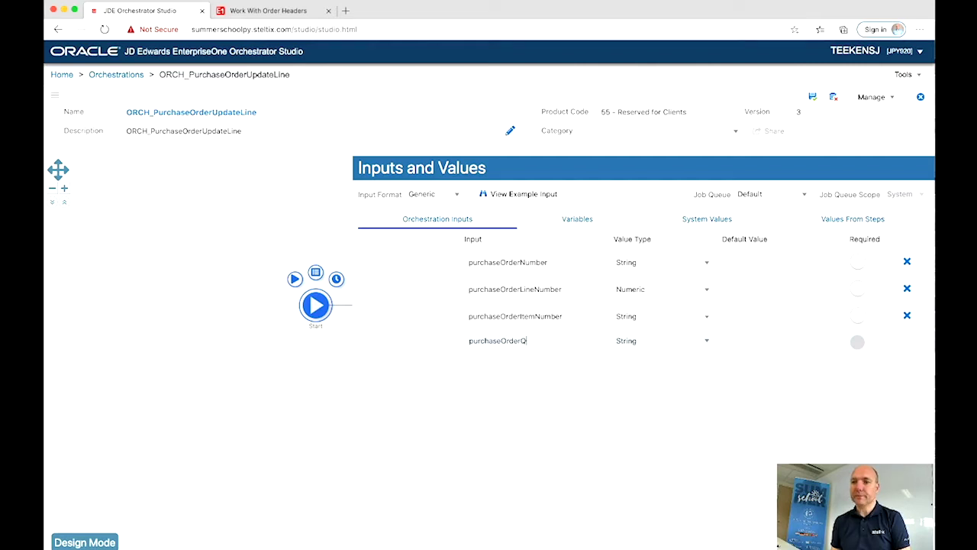
{"action": "type", "text": "uant"}
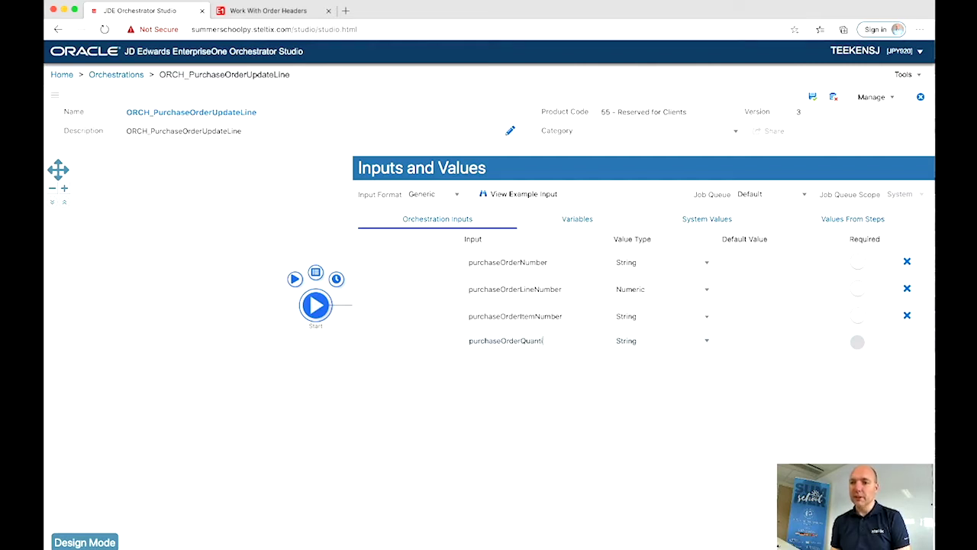
{"action": "type", "text": "ity"}
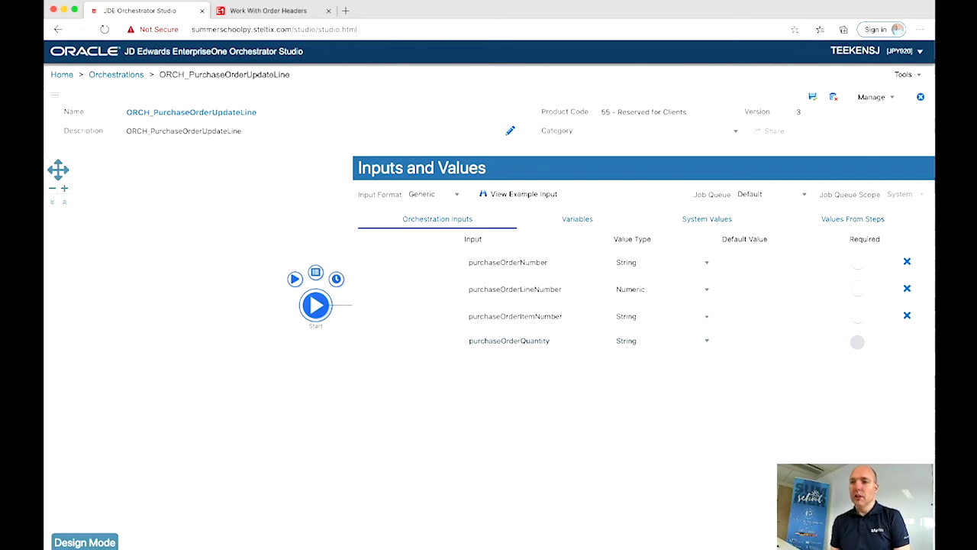
{"action": "key", "text": "Tab"}
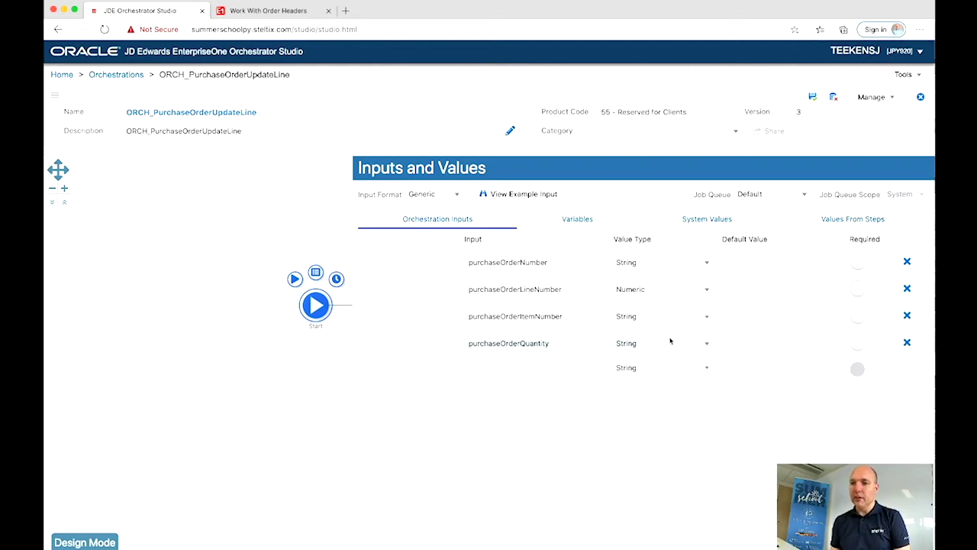
{"action": "left_click", "coordinate": [662, 347]}
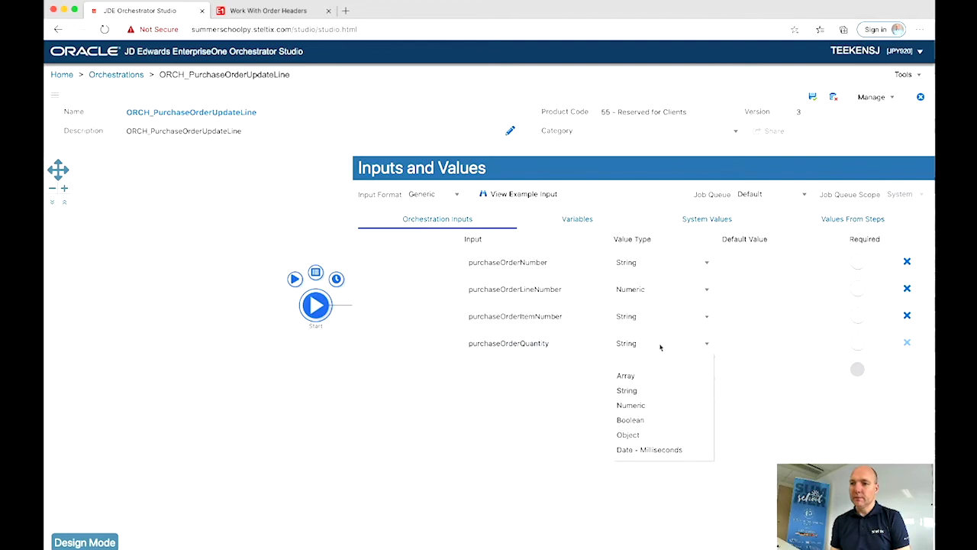
{"action": "left_click", "coordinate": [639, 405]}
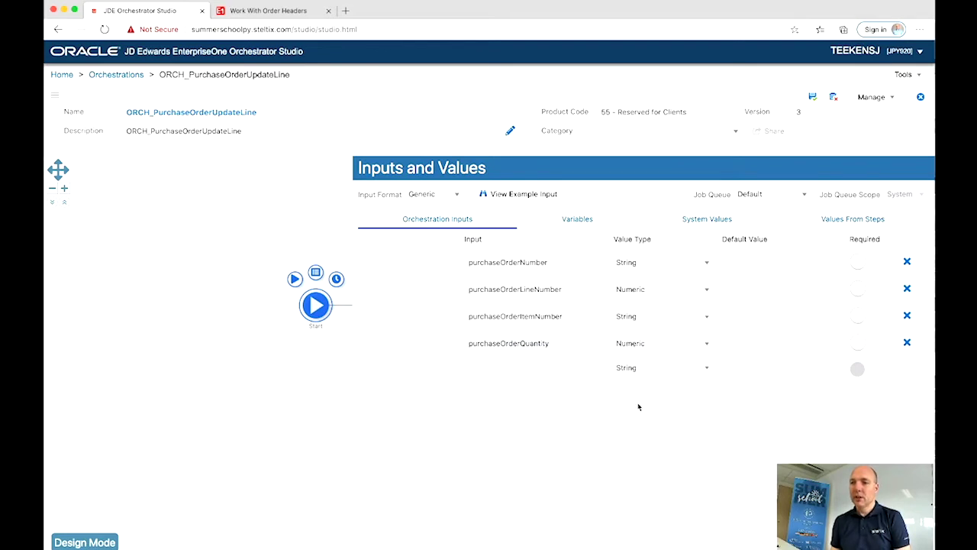
Step: Add a Numeric variable loopCounter and save the orchestration
{"action": "left_click", "coordinate": [578, 220]}
{"action": "left_click", "coordinate": [456, 257]}
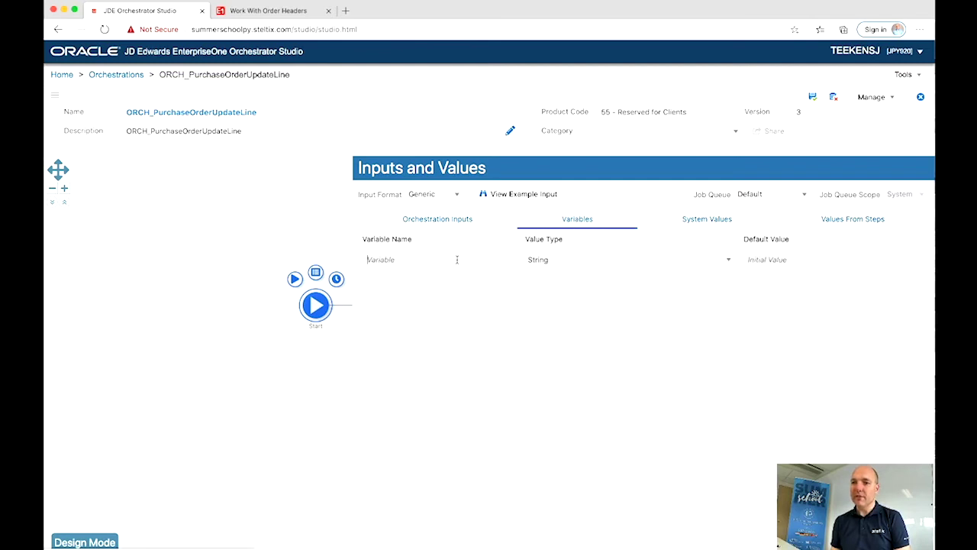
{"action": "type", "text": "Id"}
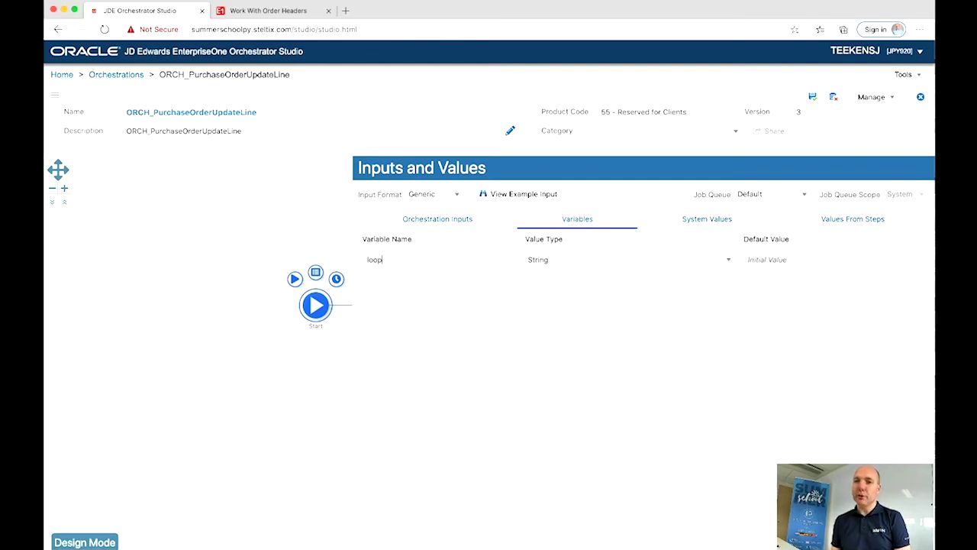
{"action": "type", "text": "opCounter"}
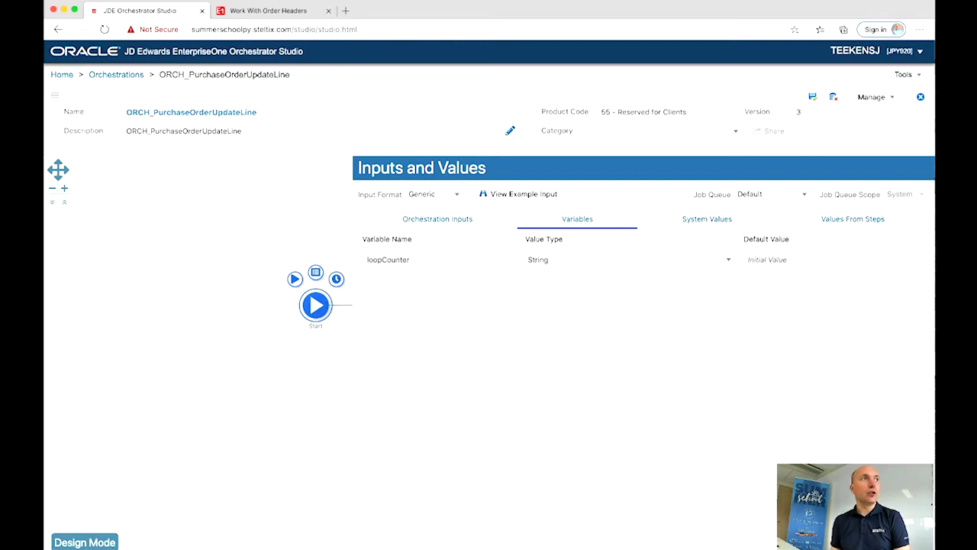
{"action": "left_click", "coordinate": [540, 262]}
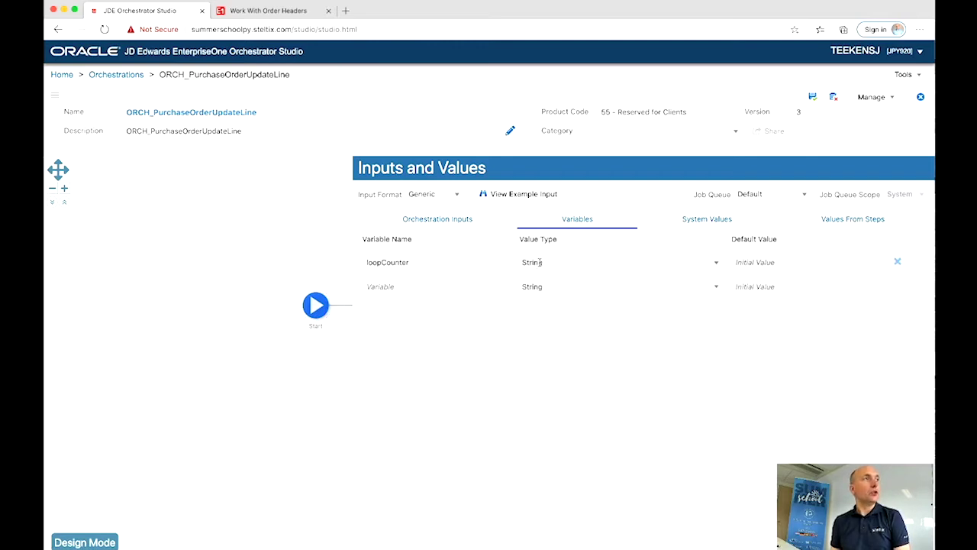
{"action": "left_click", "coordinate": [540, 262]}
{"action": "left_click", "coordinate": [538, 309]}
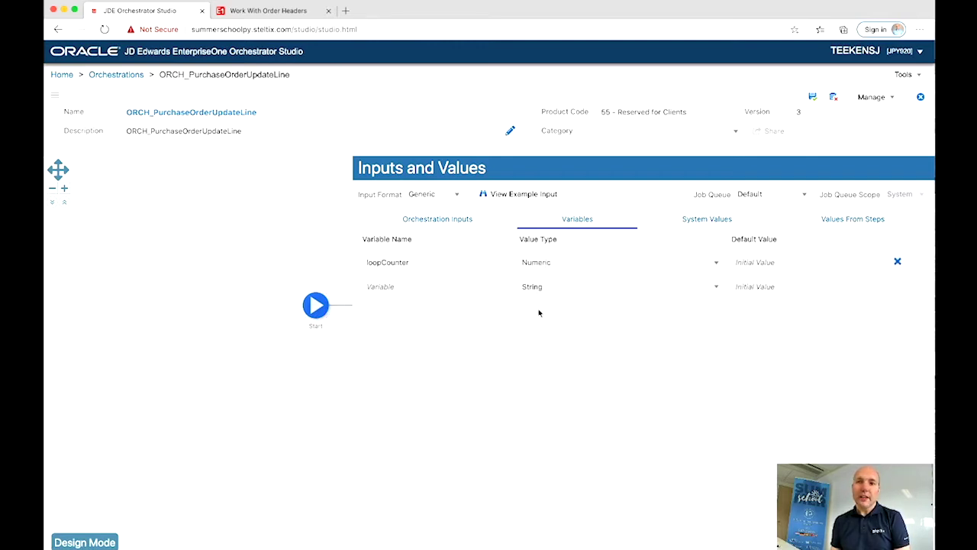
{"action": "left_click", "coordinate": [316, 231]}
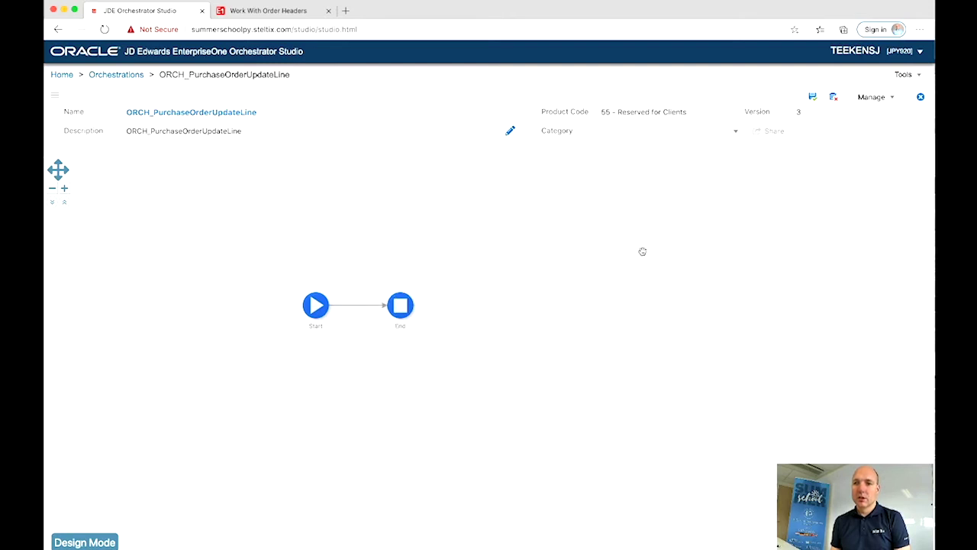
{"action": "left_click", "coordinate": [814, 102]}
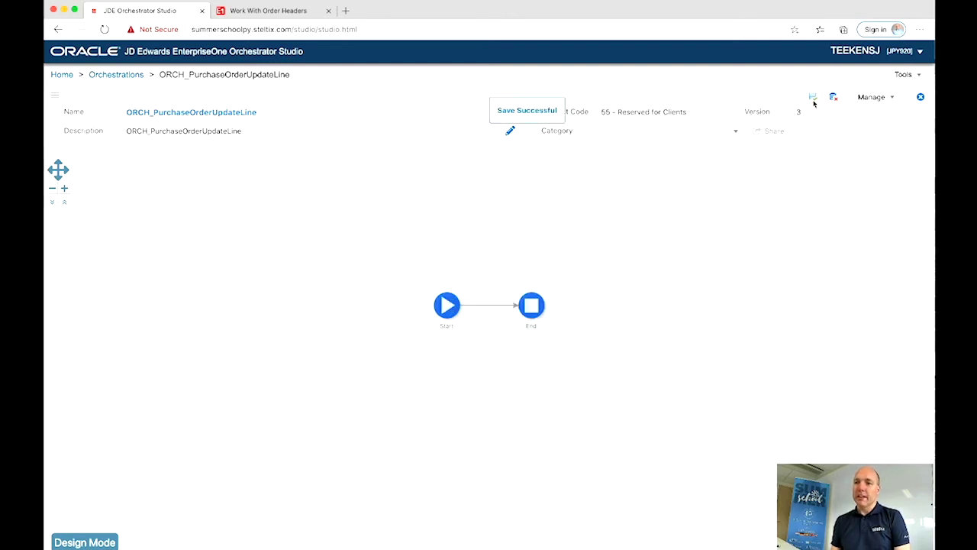
Step: In design mode, insert a Data Request step between Start and End
{"action": "left_click", "coordinate": [103, 542]}
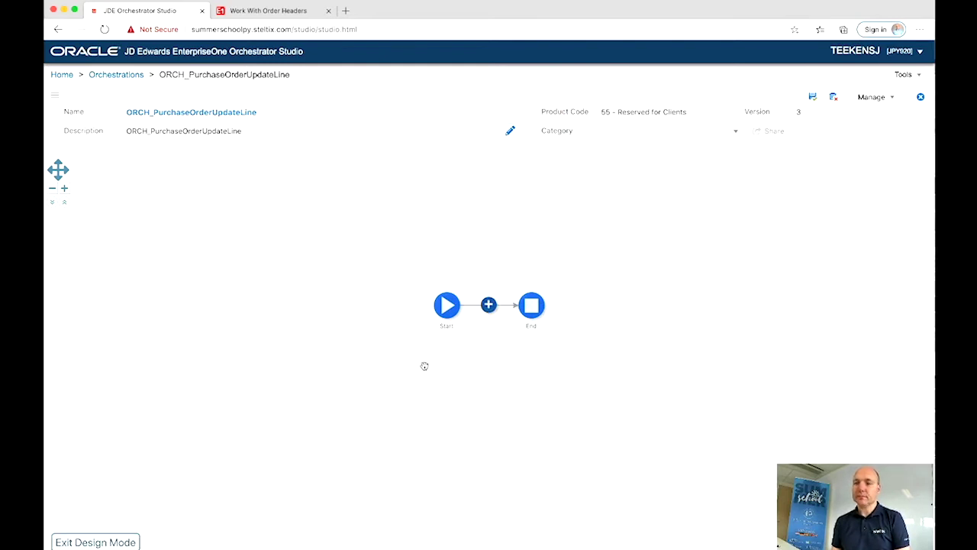
{"action": "left_click", "coordinate": [488, 307]}
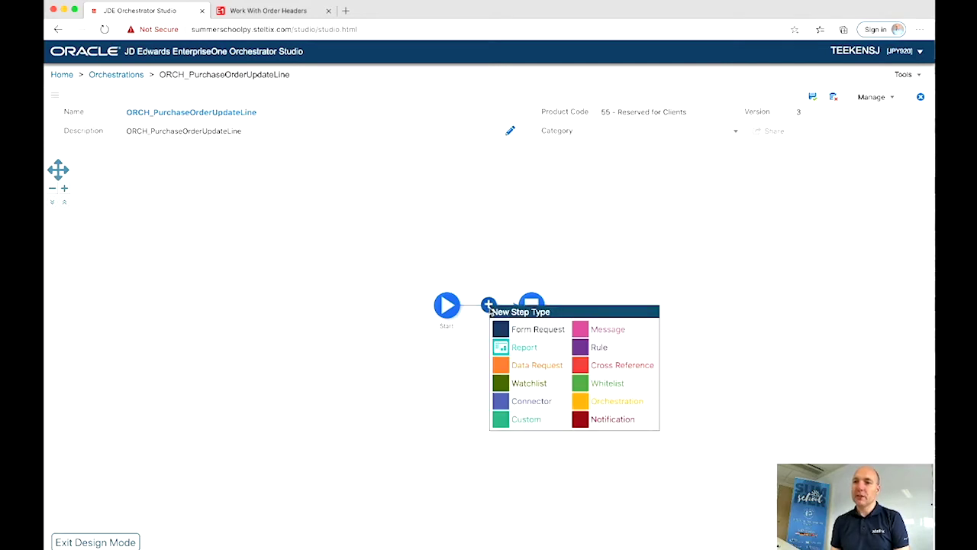
{"action": "left_click", "coordinate": [502, 370]}
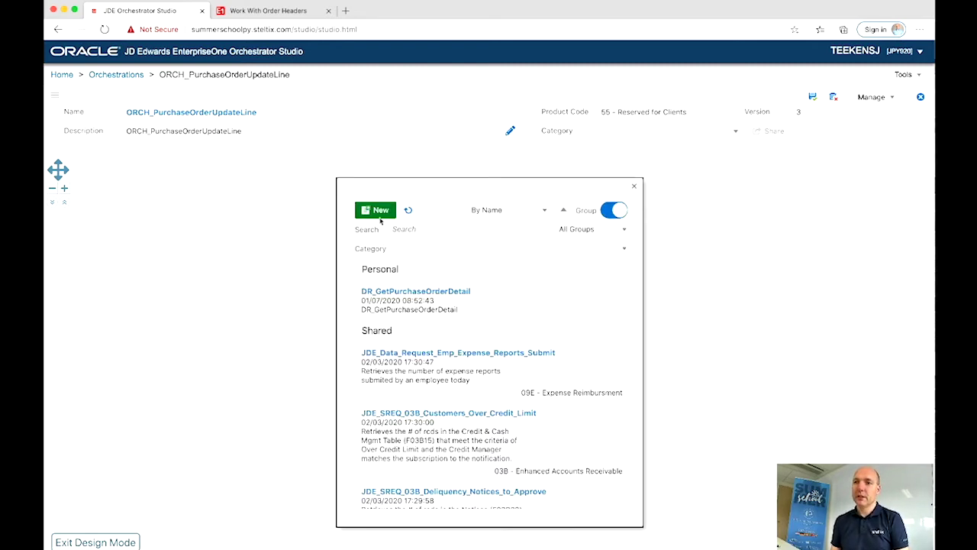
Step: Create a new data request named DR_GetPurchaseOrderDetails
{"action": "left_click", "coordinate": [378, 214]}
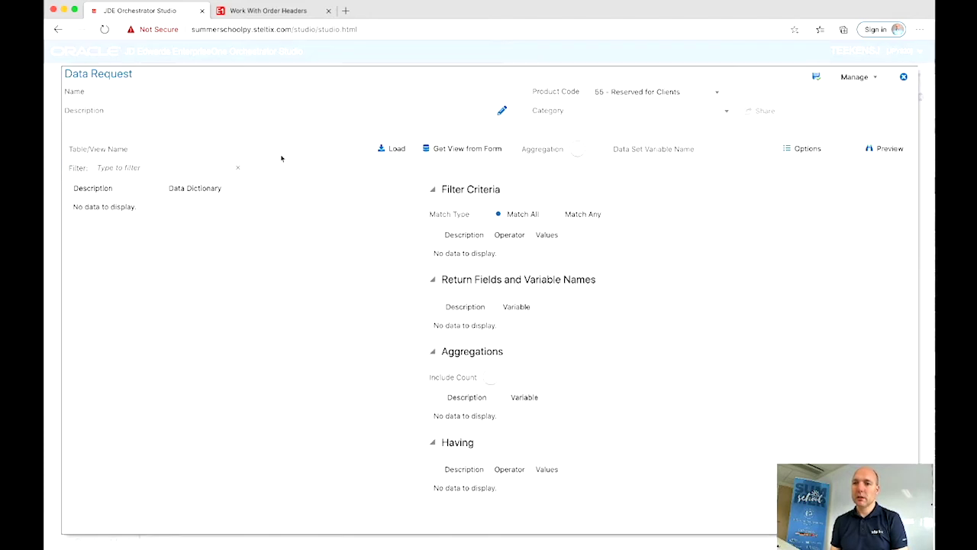
{"action": "left_click", "coordinate": [246, 94]}
{"action": "type", "text": "DR"}
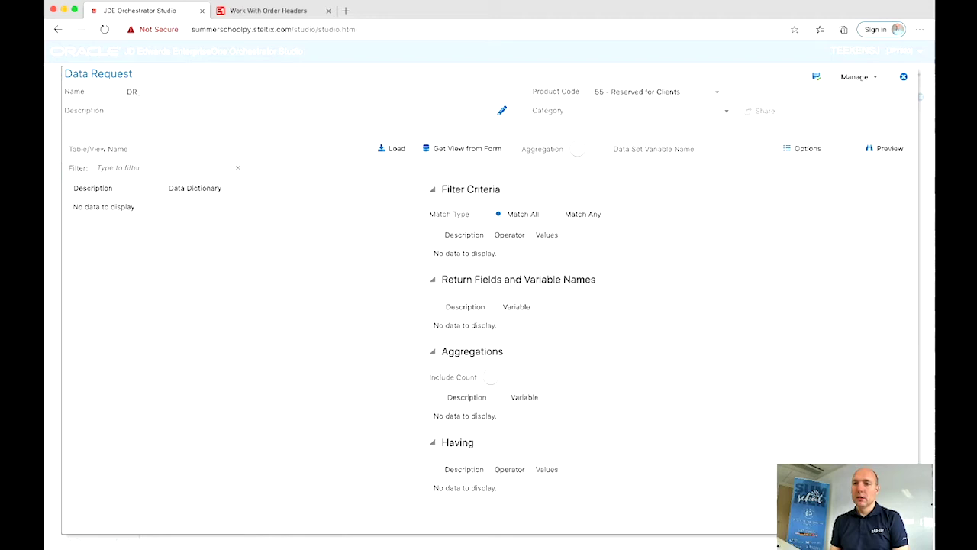
{"action": "type", "text": "_GetPurchase"}
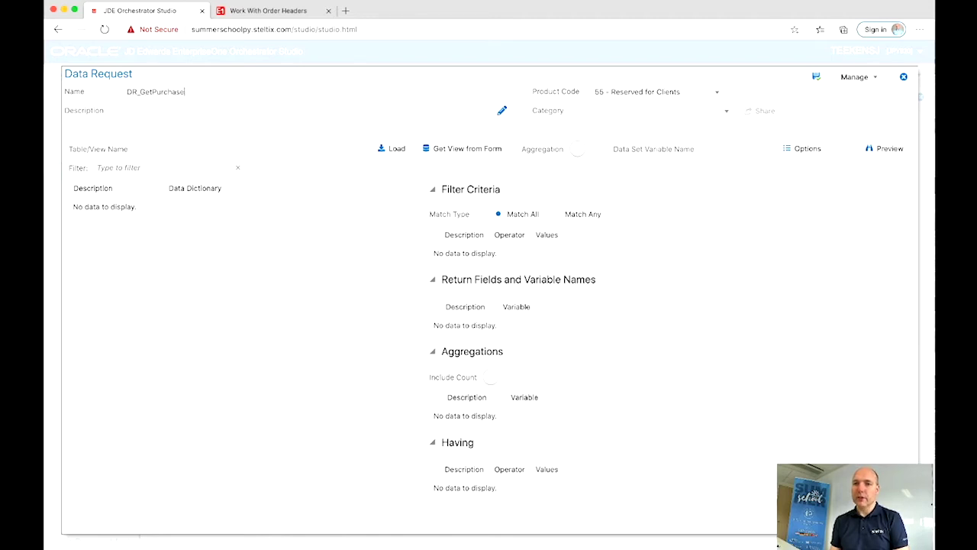
{"action": "type", "text": "Order"}
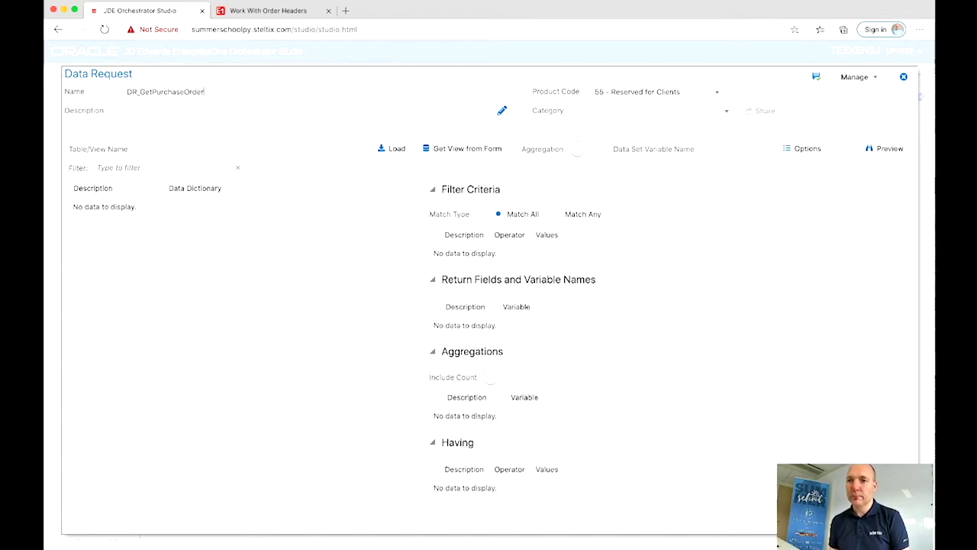
{"action": "type", "text": "Deatils"}
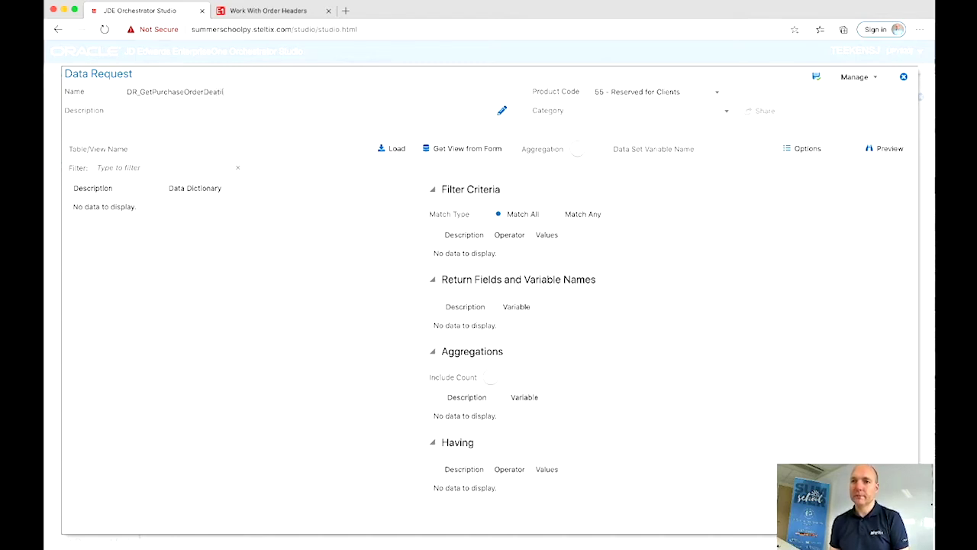
{"action": "key", "text": "BackSpace"}
{"action": "key", "text": "BackSpace"}
{"action": "key", "text": "BackSpace"}
{"action": "key", "text": "BackSpace"}
{"action": "key", "text": "BackSpace"}
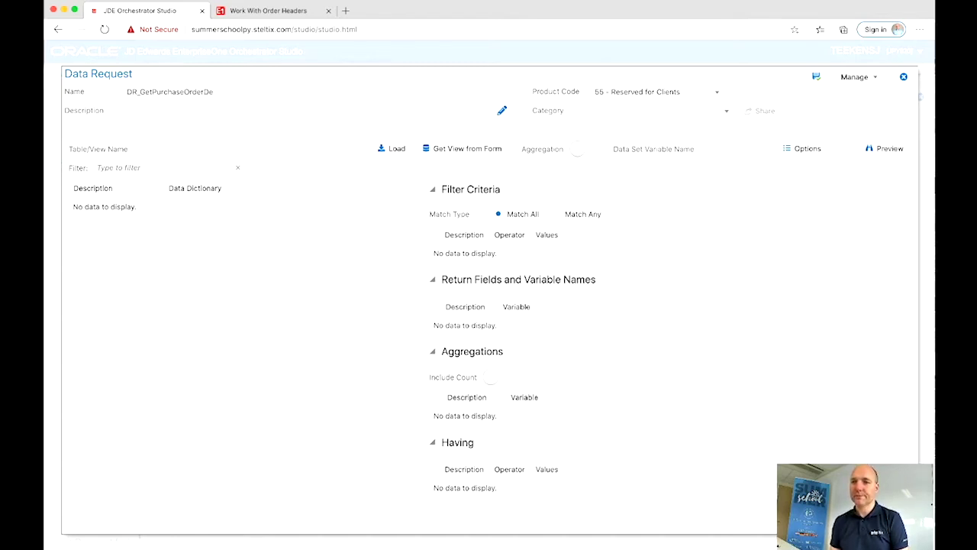
{"action": "type", "text": "tails"}
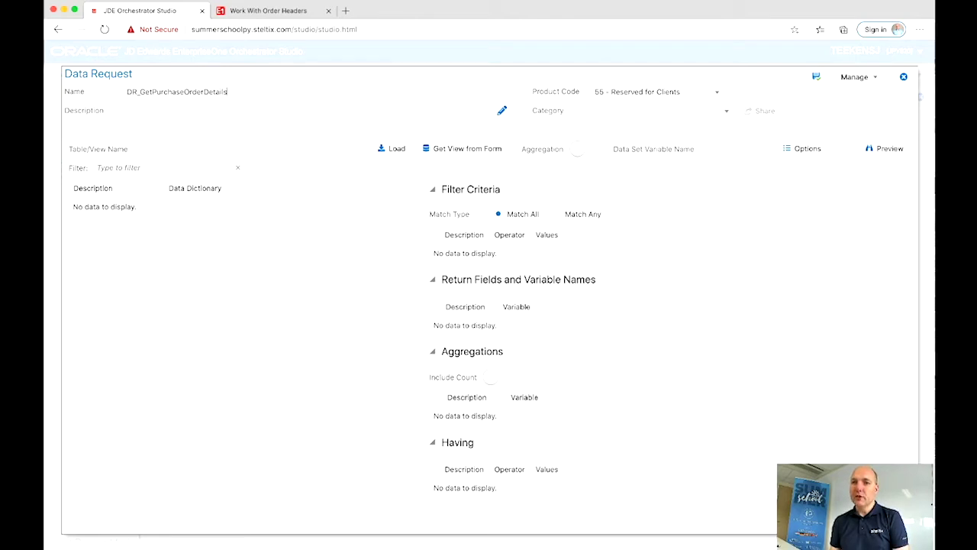
Step: Look up order 432's detail business view V4311B in the Data Browser, then return to Studio
{"action": "left_click", "coordinate": [265, 11]}
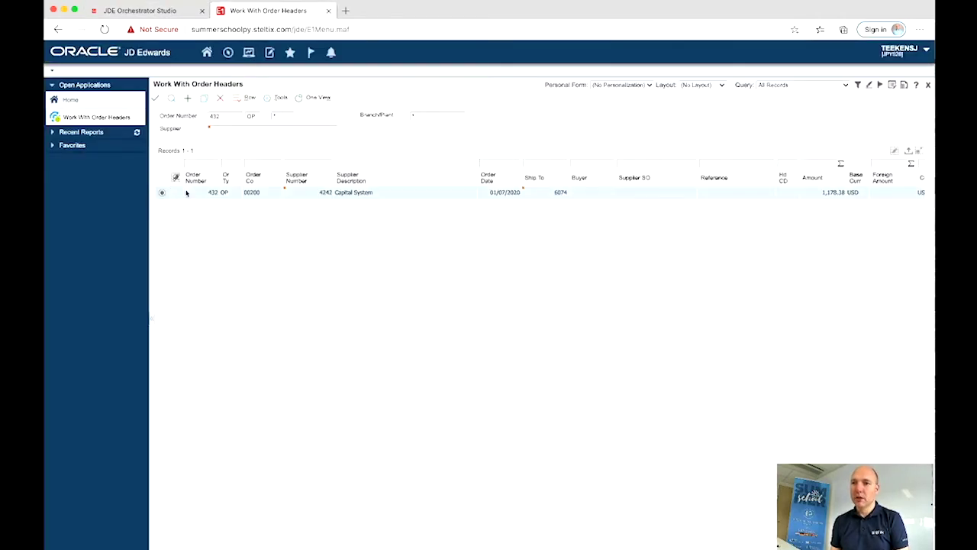
{"action": "left_click", "coordinate": [162, 192]}
{"action": "double_click", "coordinate": [162, 192]}
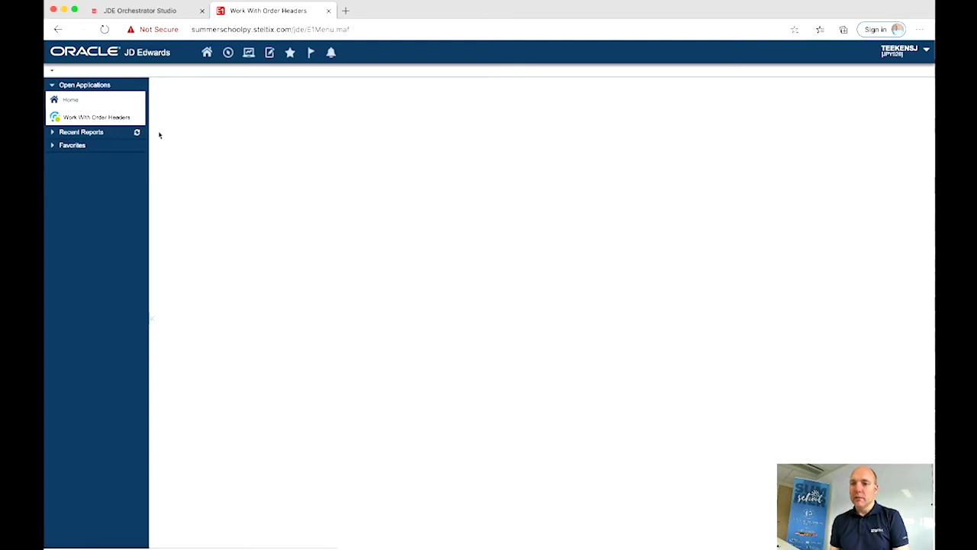
{"action": "left_click", "coordinate": [249, 102]}
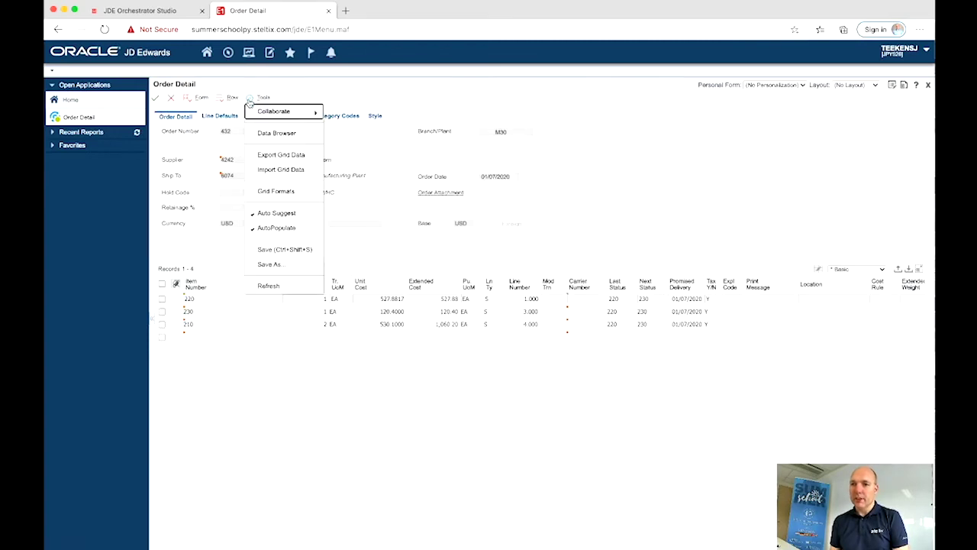
{"action": "left_click", "coordinate": [271, 134]}
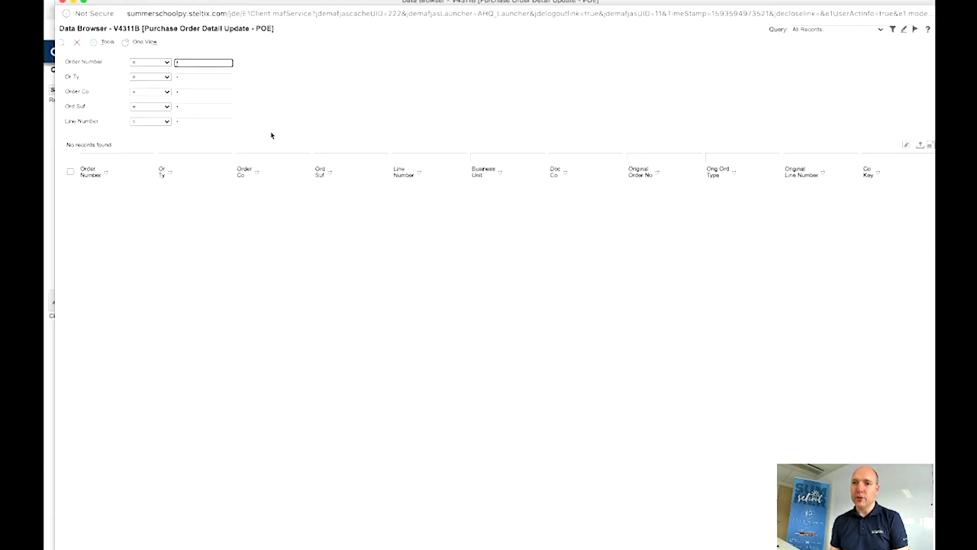
{"action": "left_click_drag", "start_coordinate": [114, 28], "coordinate": [142, 29]}
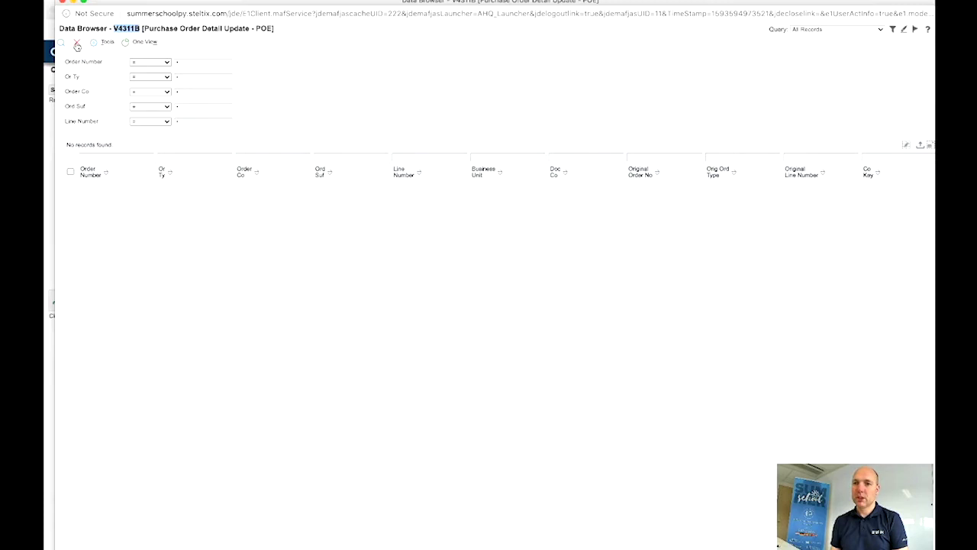
{"action": "left_click", "coordinate": [76, 42]}
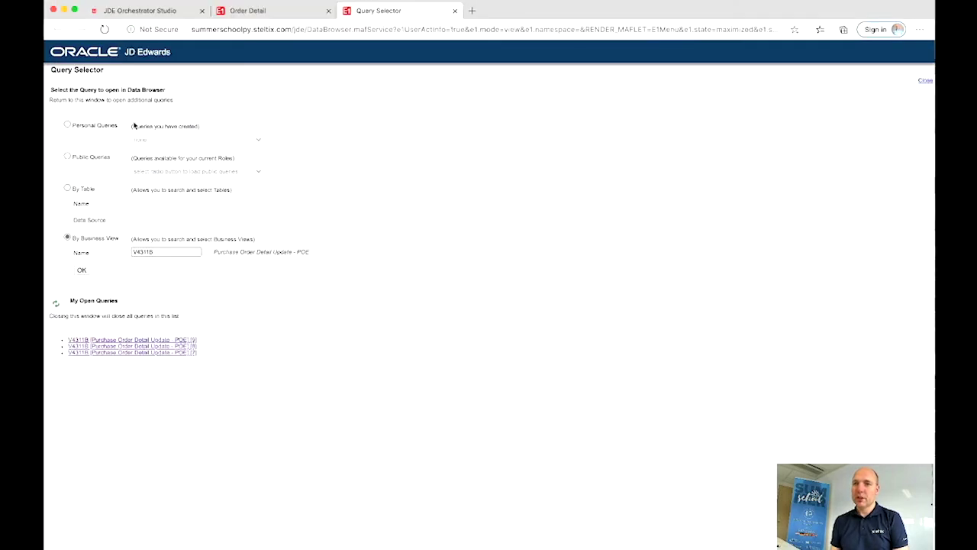
{"action": "left_click", "coordinate": [455, 11]}
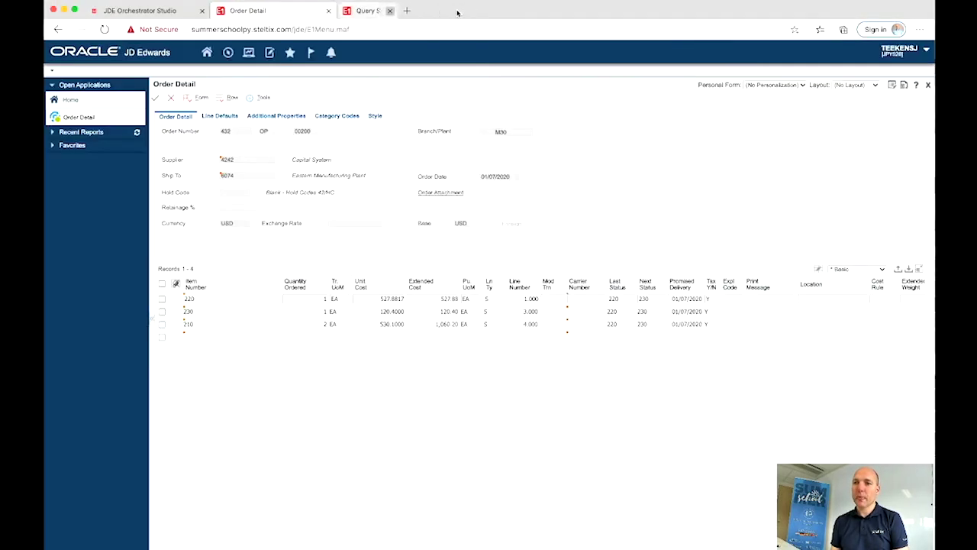
{"action": "left_click", "coordinate": [153, 12]}
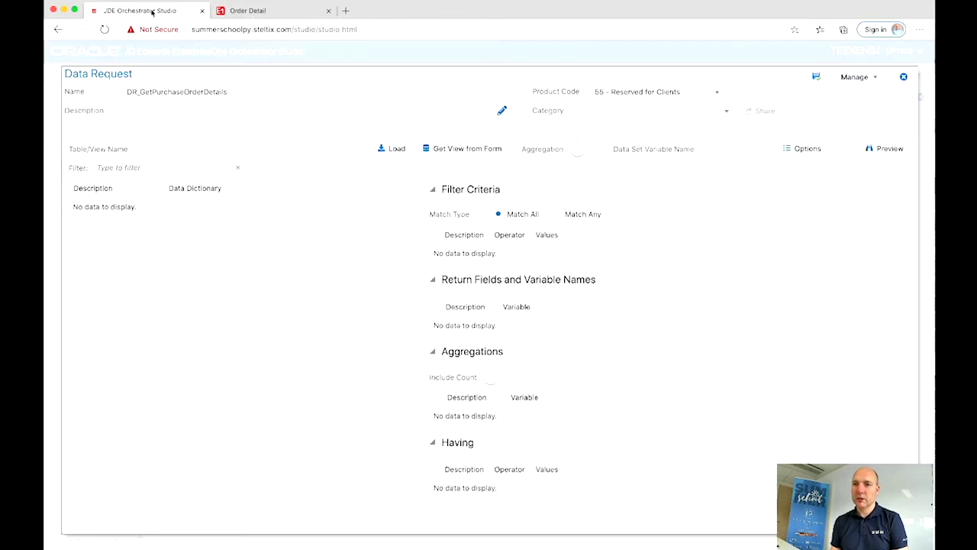
Step: Load table V4311B and filter Order Number equal to ${purchaseOrderNumber}
{"action": "left_click", "coordinate": [166, 148]}
{"action": "type", "text": "V4311B"}
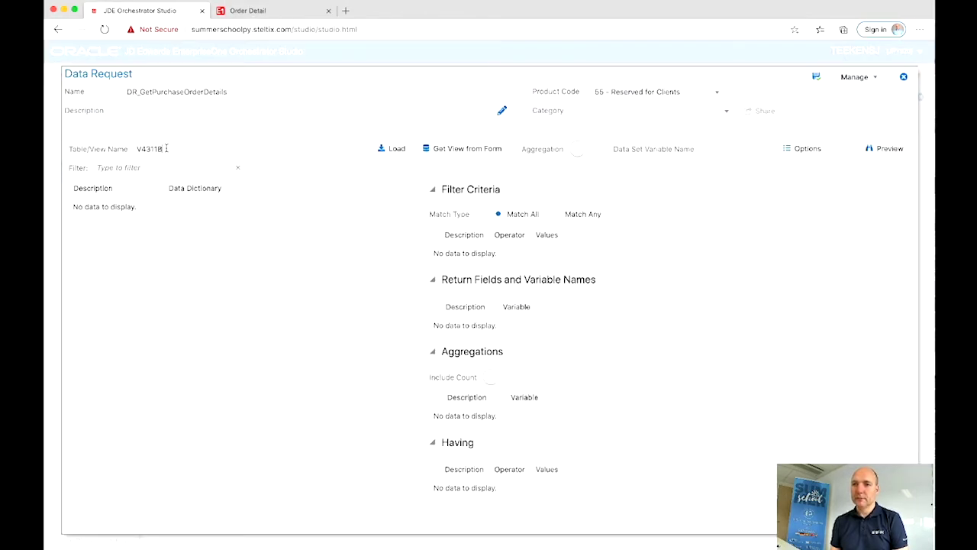
{"action": "left_click", "coordinate": [396, 151]}
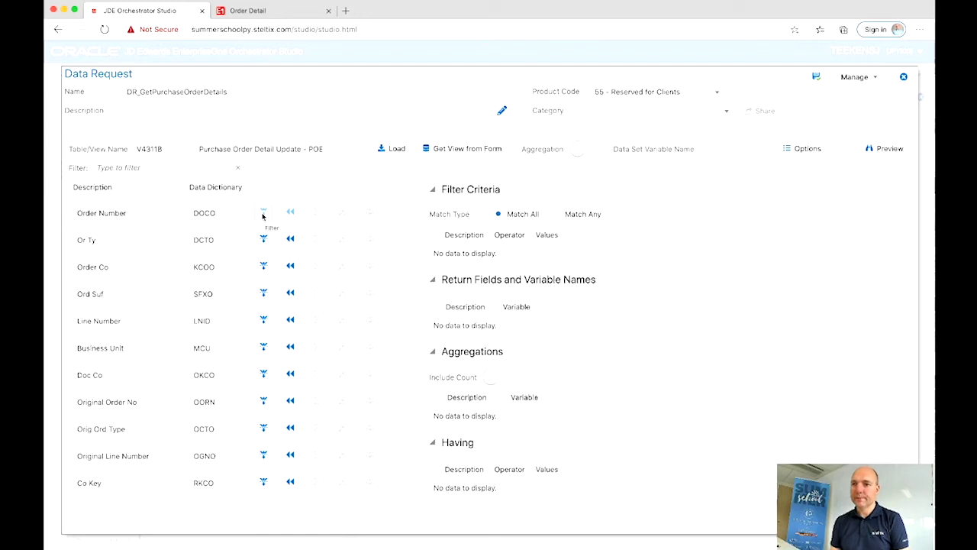
{"action": "left_click", "coordinate": [263, 215]}
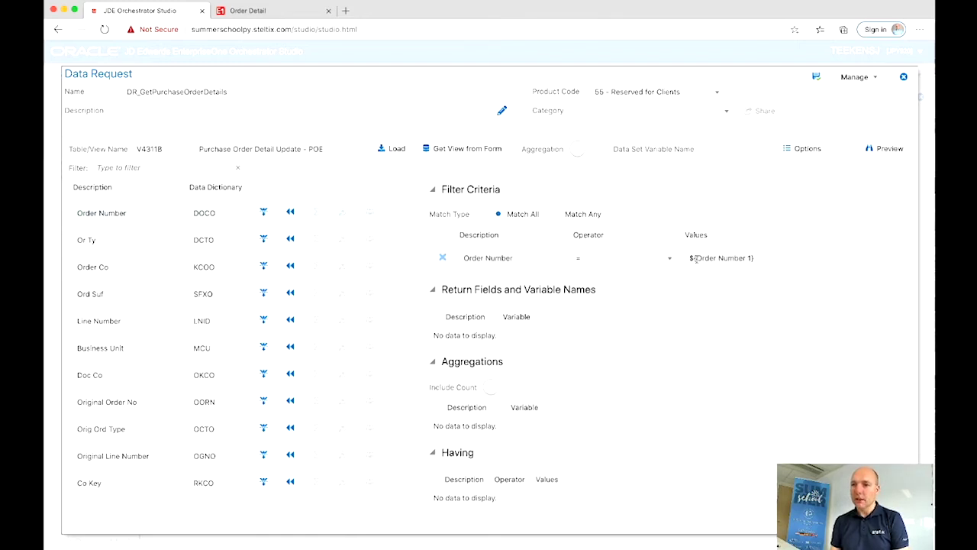
{"action": "left_click_drag", "start_coordinate": [697, 258], "coordinate": [750, 258]}
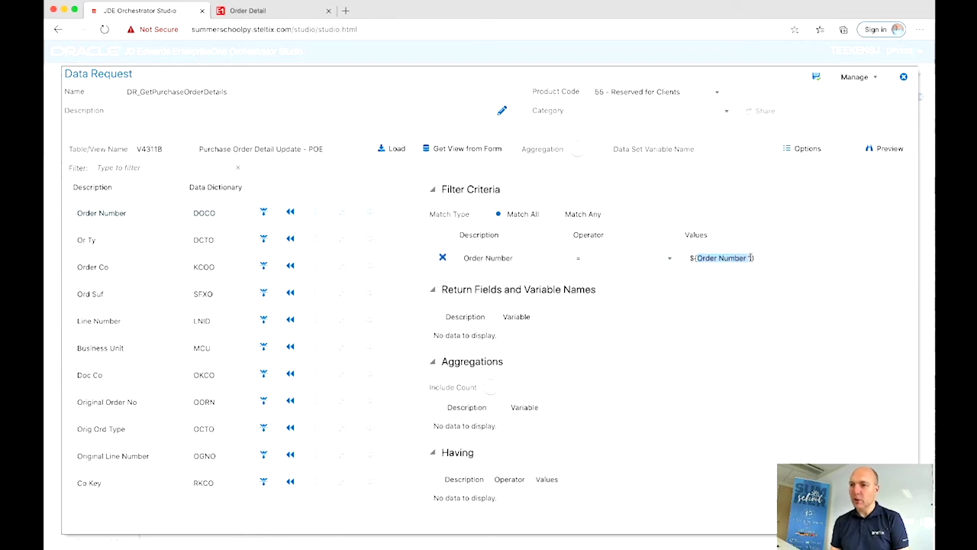
{"action": "type", "text": "pur"}
{"action": "type", "text": "chaseOrd"}
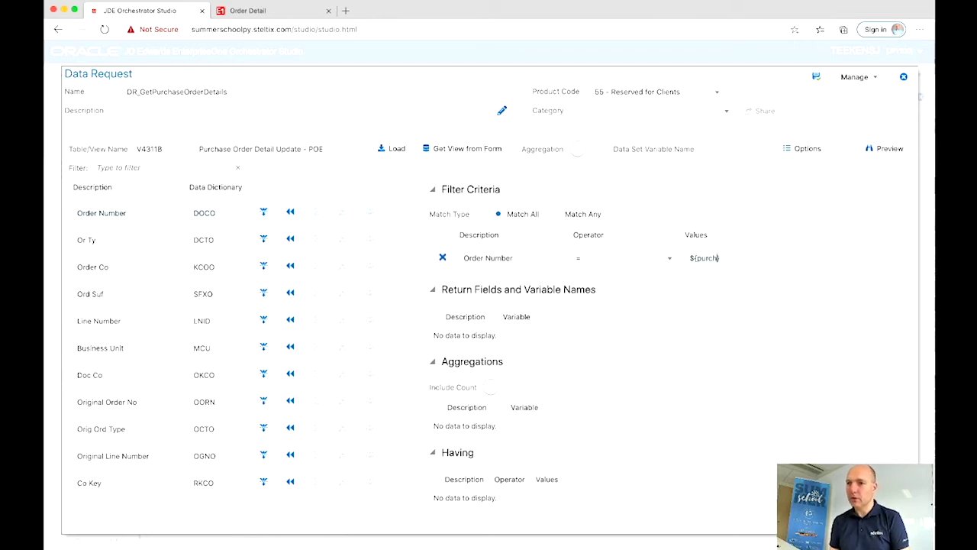
{"action": "type", "text": "erNumber"}
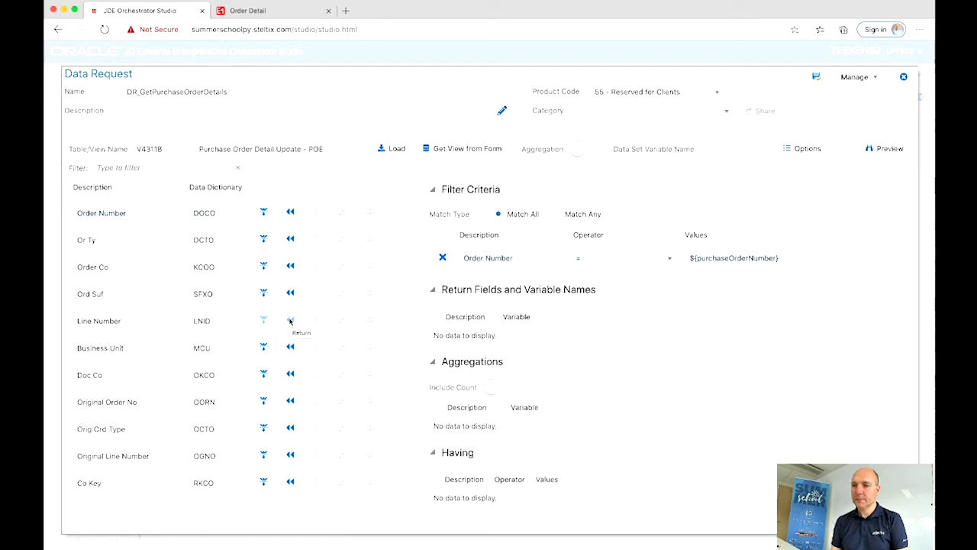
Step: Return Line Number as variable lineNumber into data set poLines and save the request
{"action": "left_click", "coordinate": [291, 321]}
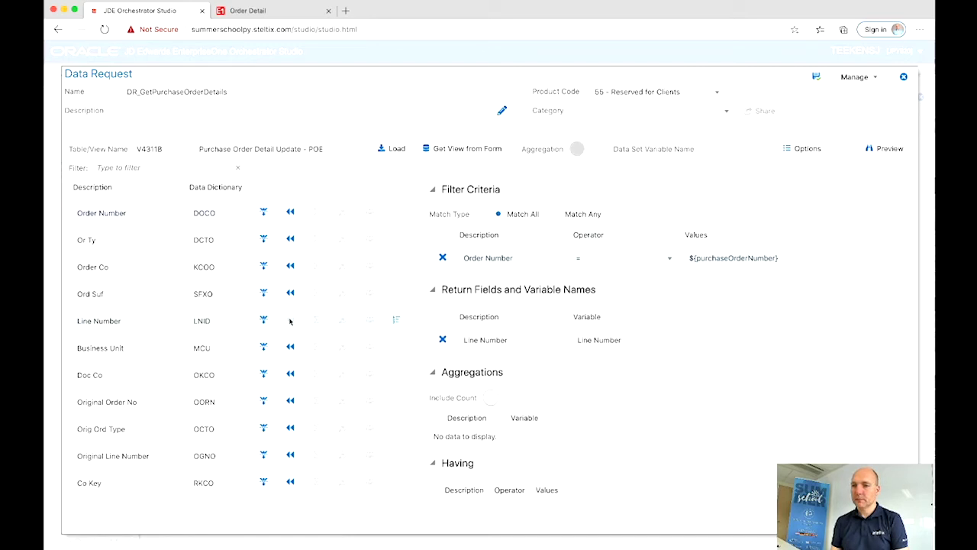
{"action": "left_click", "coordinate": [594, 340]}
{"action": "key", "text": "BackSpace"}
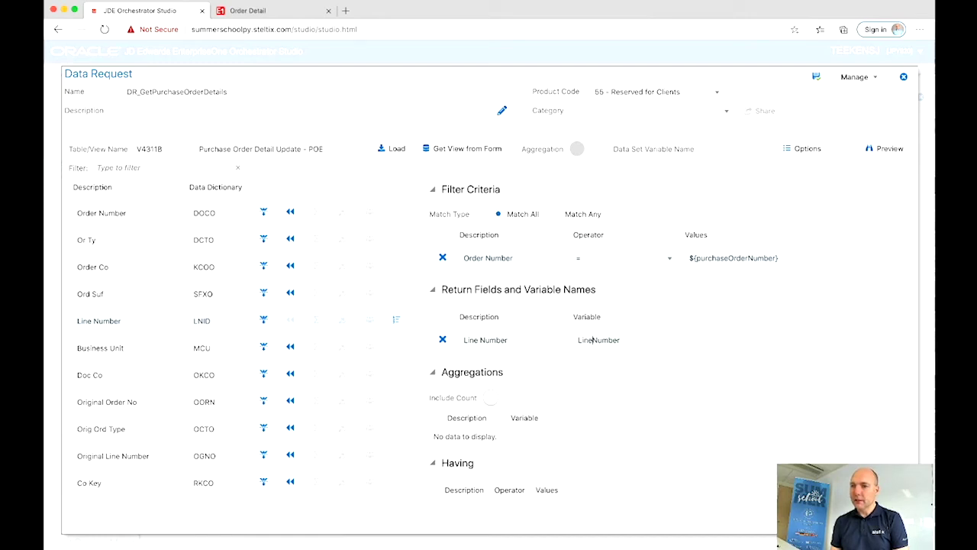
{"action": "key", "text": "BackSpace"}
{"action": "type", "text": "l"}
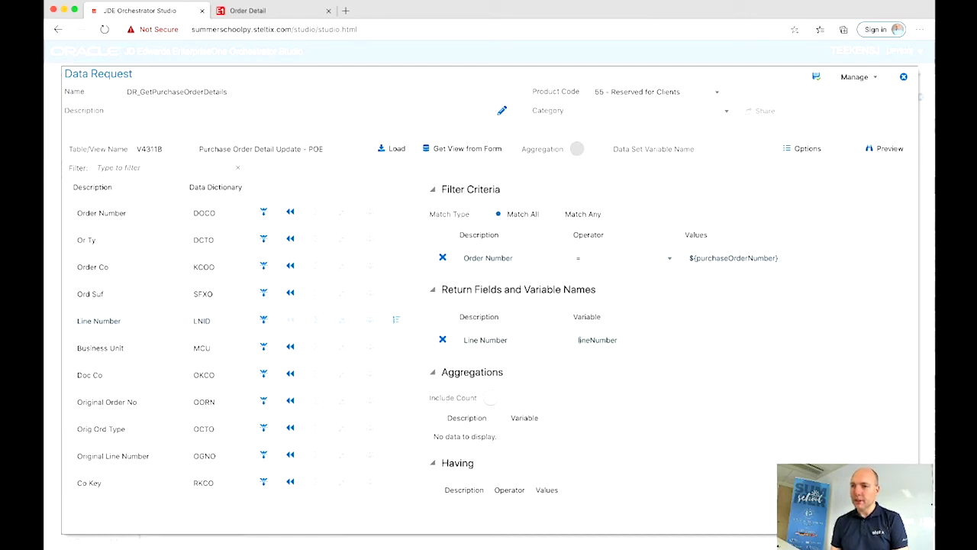
{"action": "left_click", "coordinate": [717, 153]}
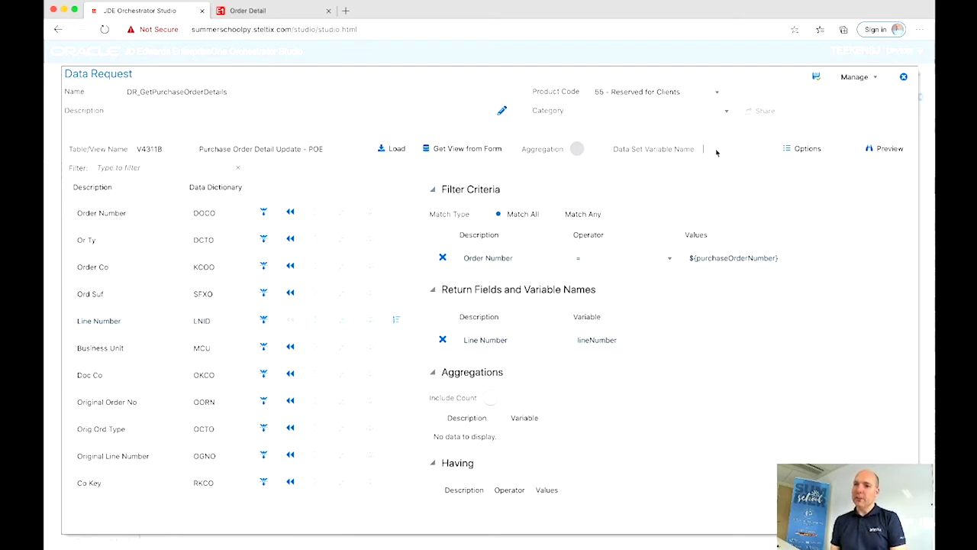
{"action": "type", "text": "po"}
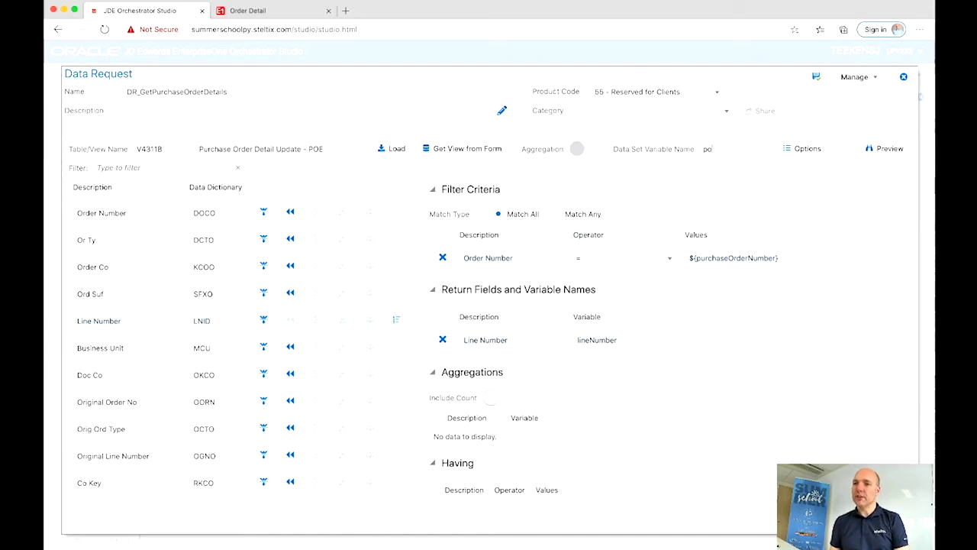
{"action": "type", "text": "Lines"}
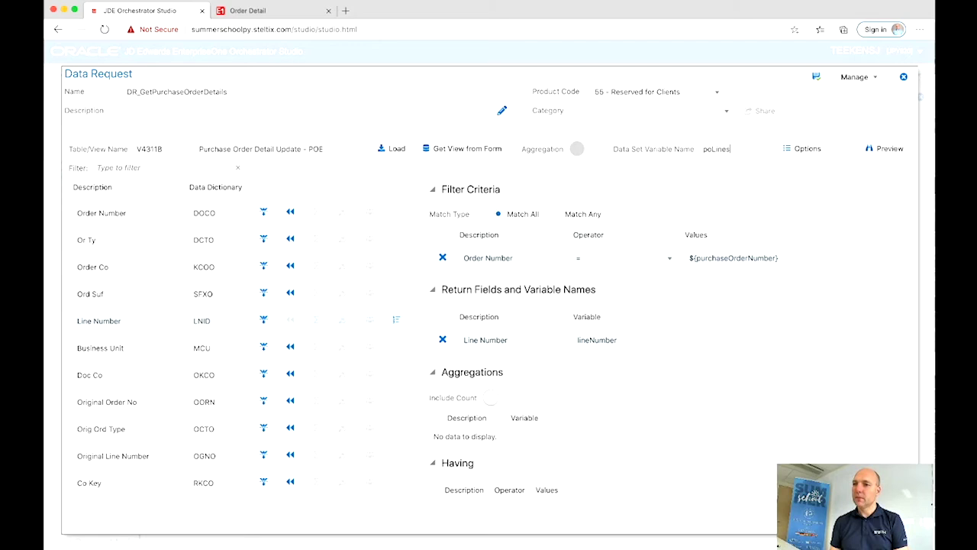
{"action": "left_click", "coordinate": [818, 81]}
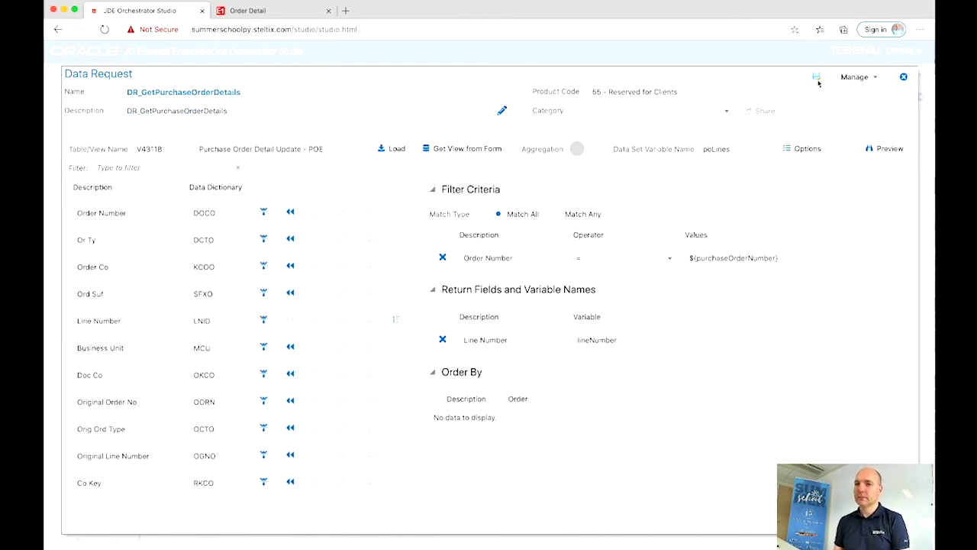
Step: Map orchestration input purchaseOrderNumber to the data request's purchaseOrderNumber and save
{"action": "left_click", "coordinate": [903, 78]}
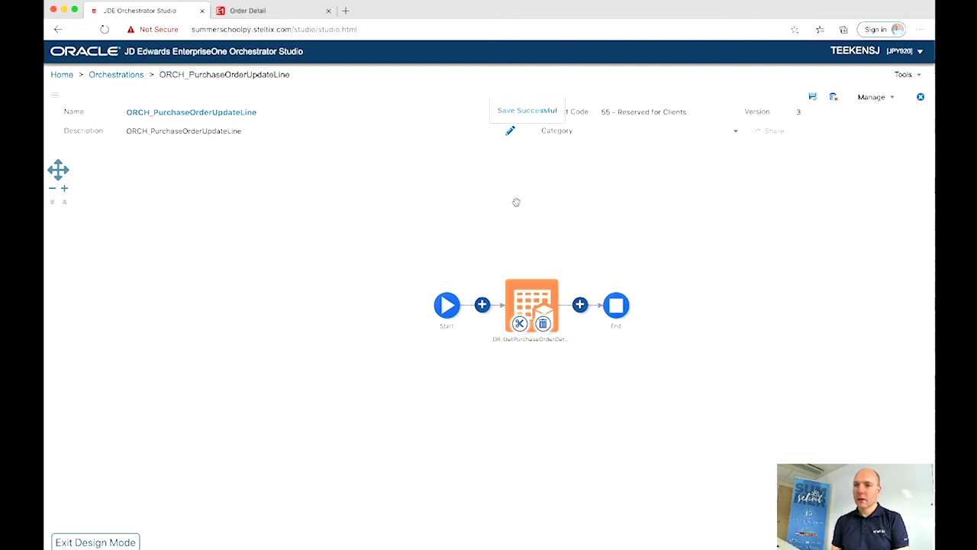
{"action": "mouse_move", "coordinate": [489, 300]}
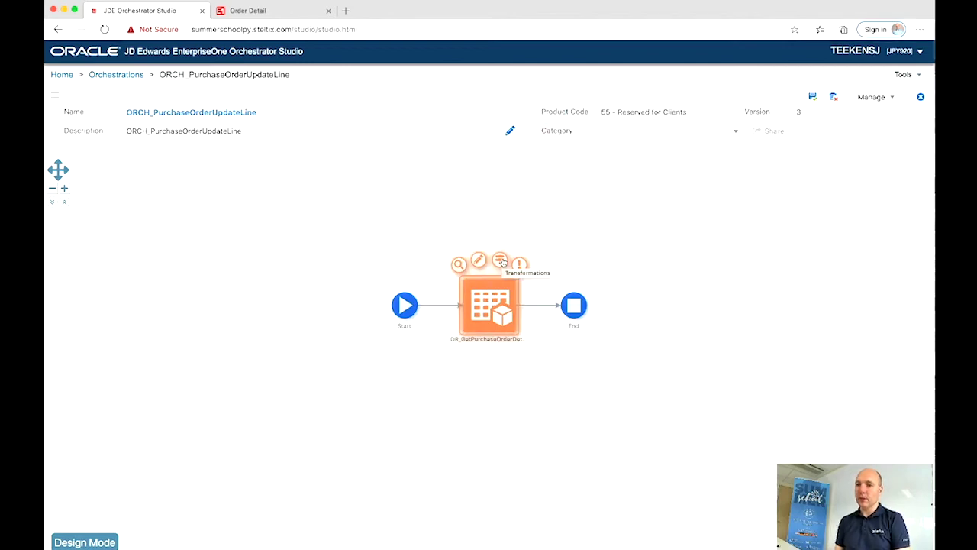
{"action": "left_click", "coordinate": [501, 261]}
{"action": "left_click", "coordinate": [601, 237]}
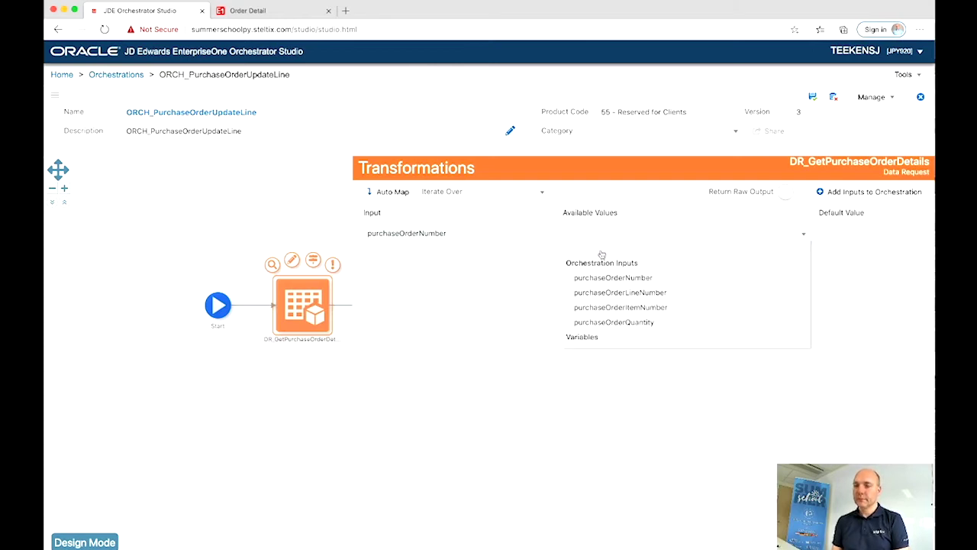
{"action": "left_click", "coordinate": [601, 279]}
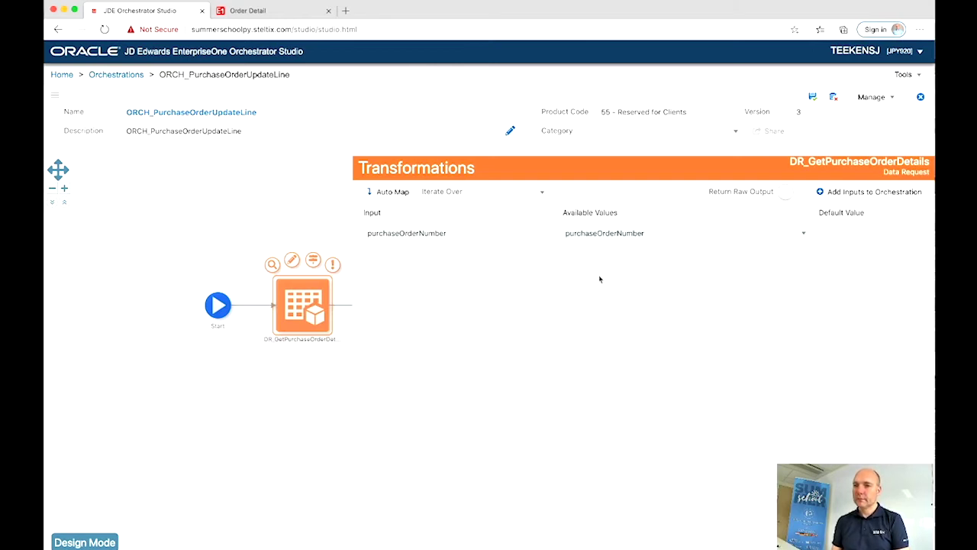
{"action": "left_click", "coordinate": [299, 169]}
{"action": "left_click", "coordinate": [812, 97]}
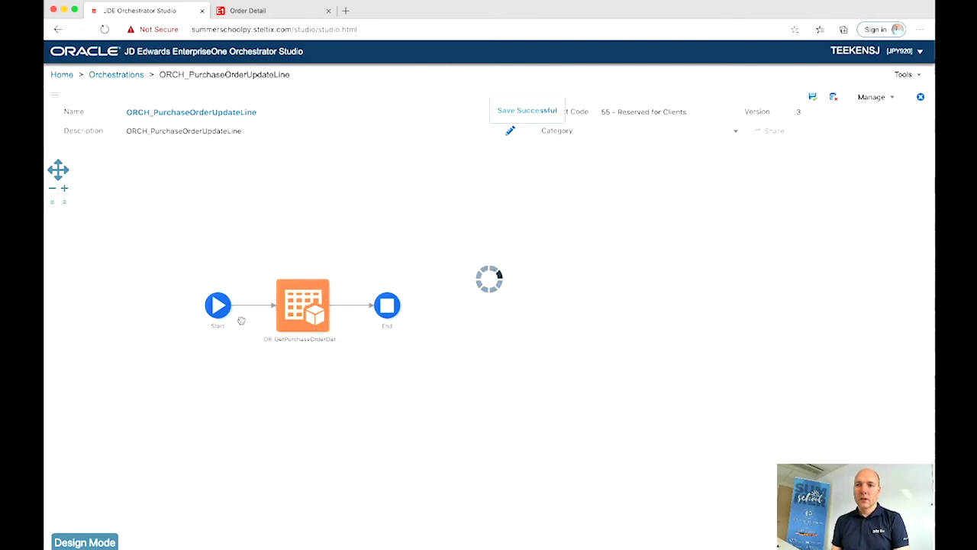
Step: Insert a Rule step after the data request and start a new Standard rule
{"action": "left_click", "coordinate": [98, 542]}
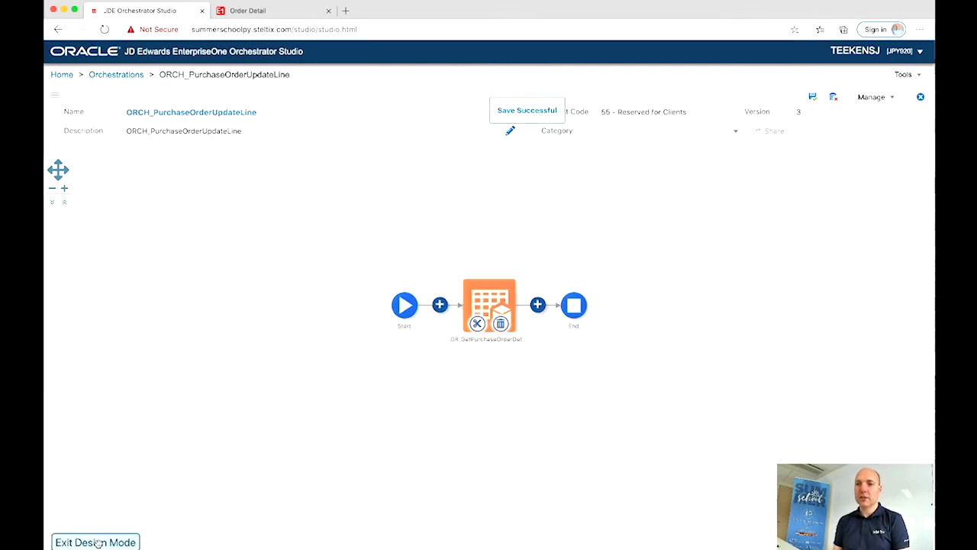
{"action": "left_click", "coordinate": [539, 305]}
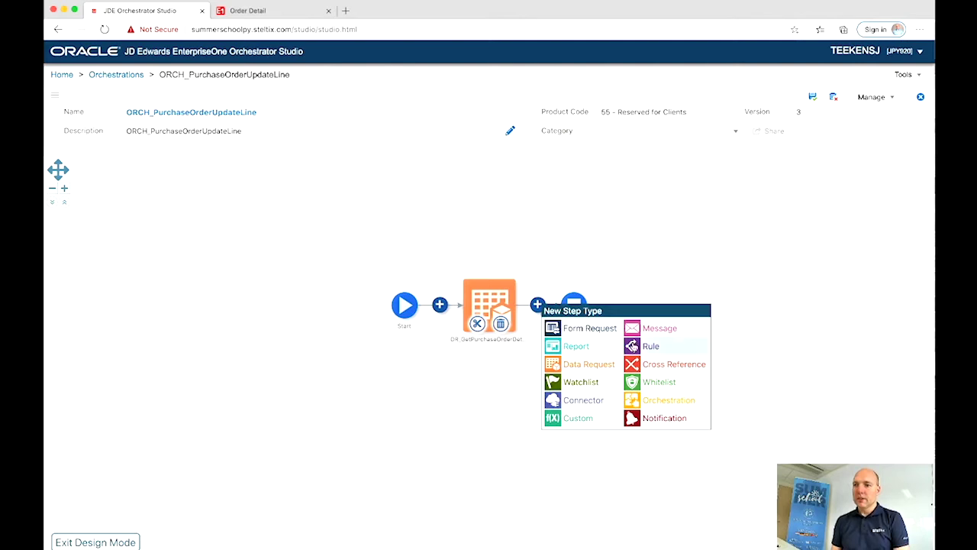
{"action": "left_click", "coordinate": [635, 346]}
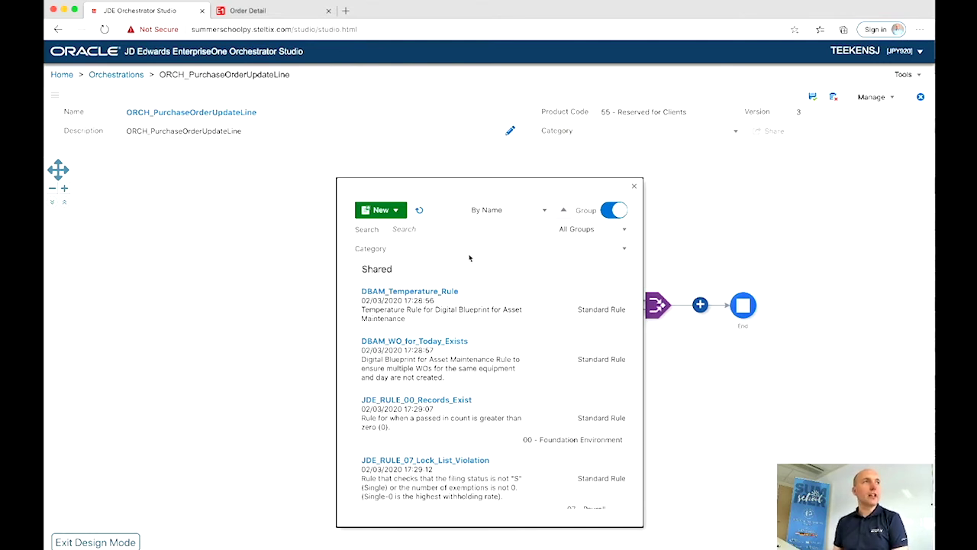
{"action": "left_click", "coordinate": [397, 213]}
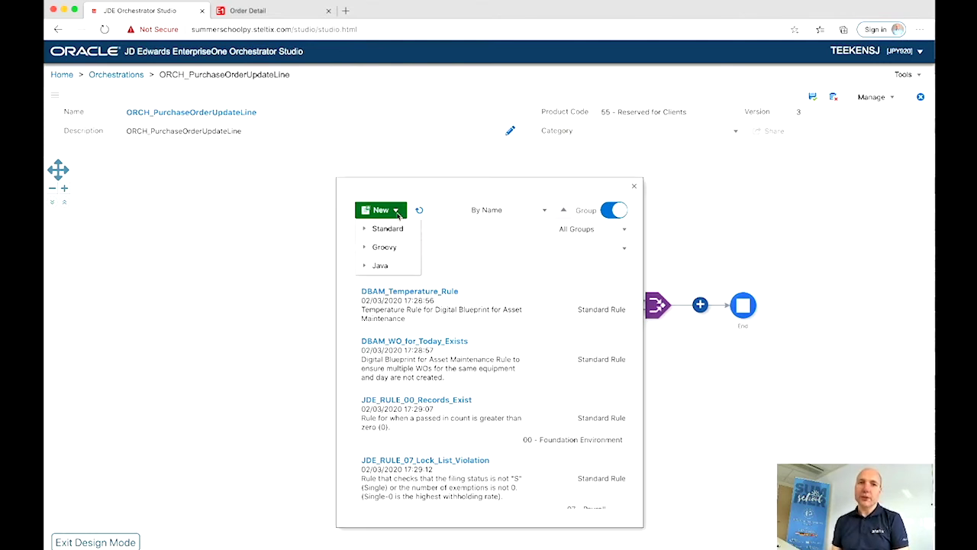
{"action": "left_click", "coordinate": [368, 229]}
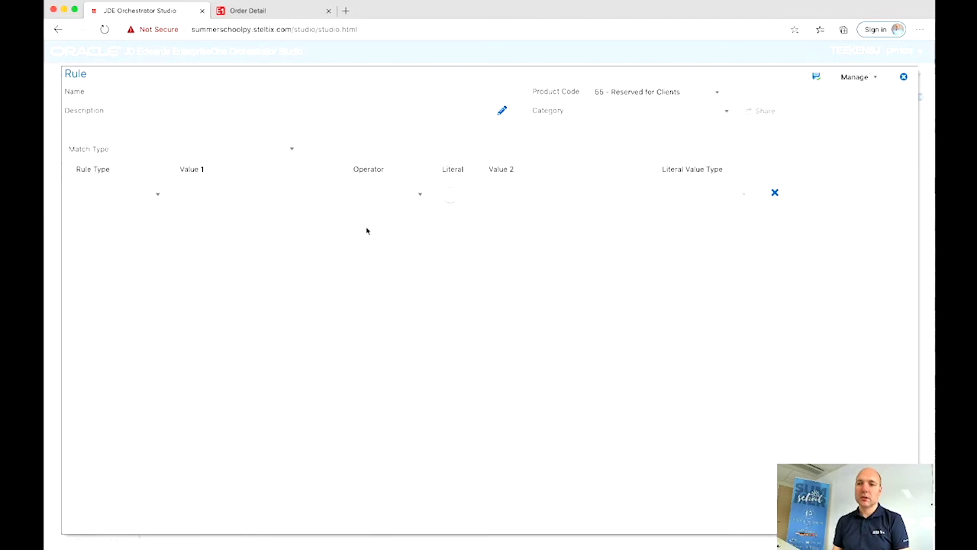
Step: Define rule RU_CompareNumber as a Numeric comparison: number1 equals number2
{"action": "left_click", "coordinate": [169, 92]}
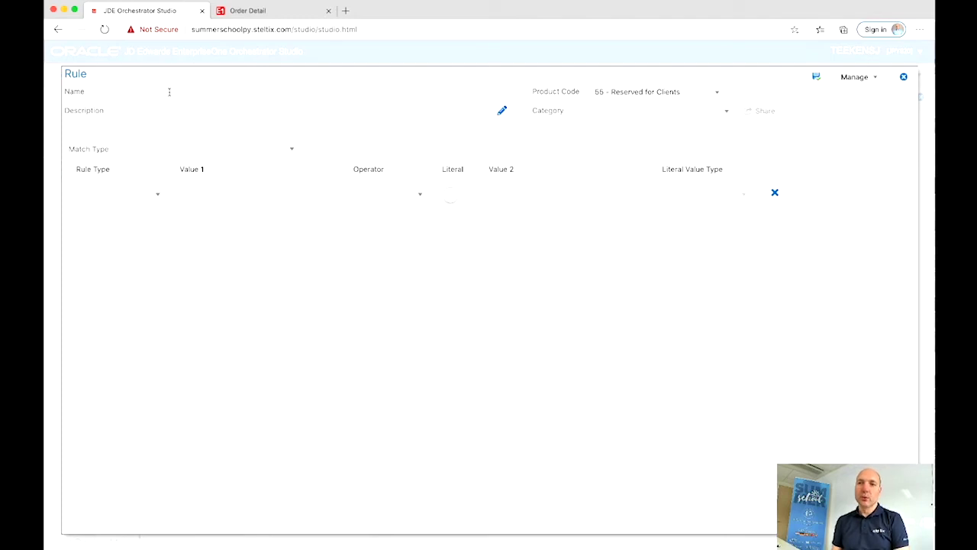
{"action": "type", "text": "RU_"}
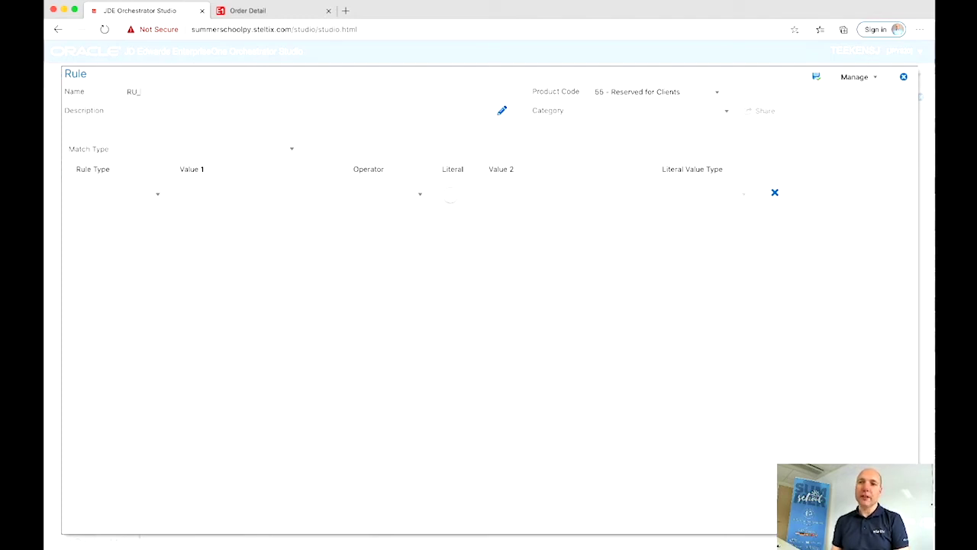
{"action": "type", "text": "Compare"}
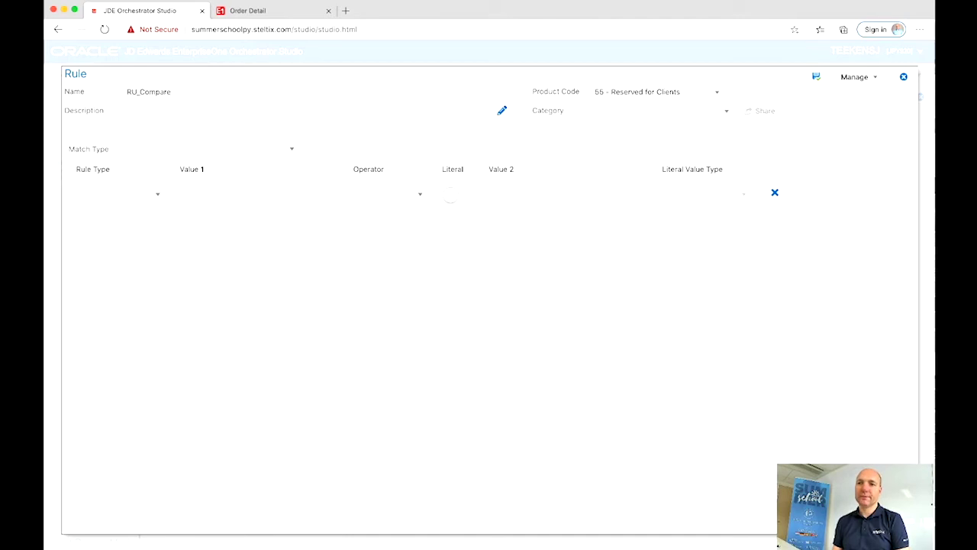
{"action": "type", "text": "Number"}
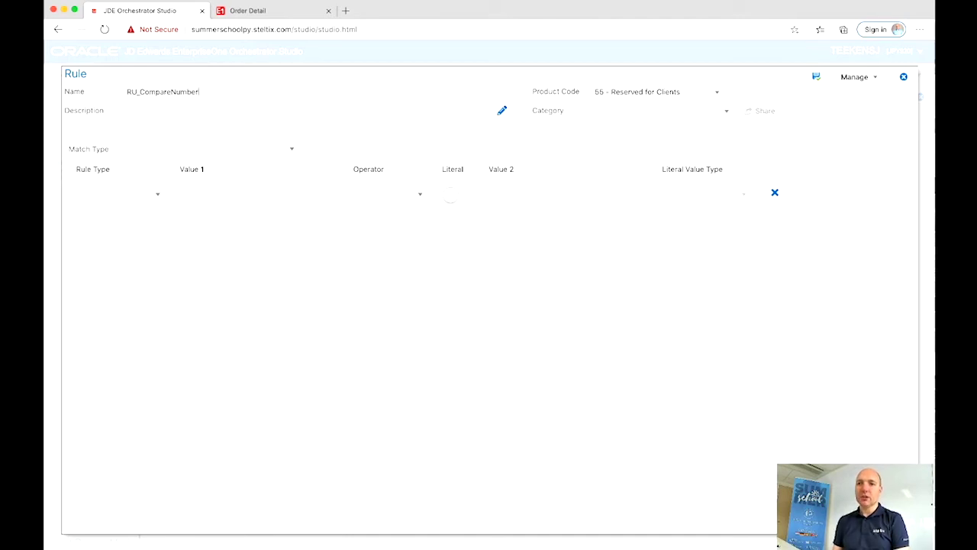
{"action": "left_click", "coordinate": [113, 194]}
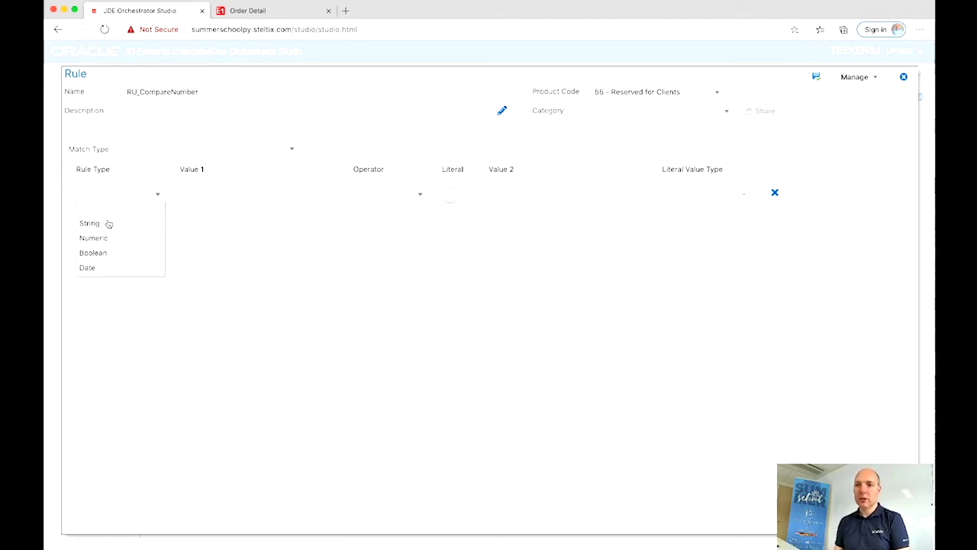
{"action": "left_click", "coordinate": [107, 239]}
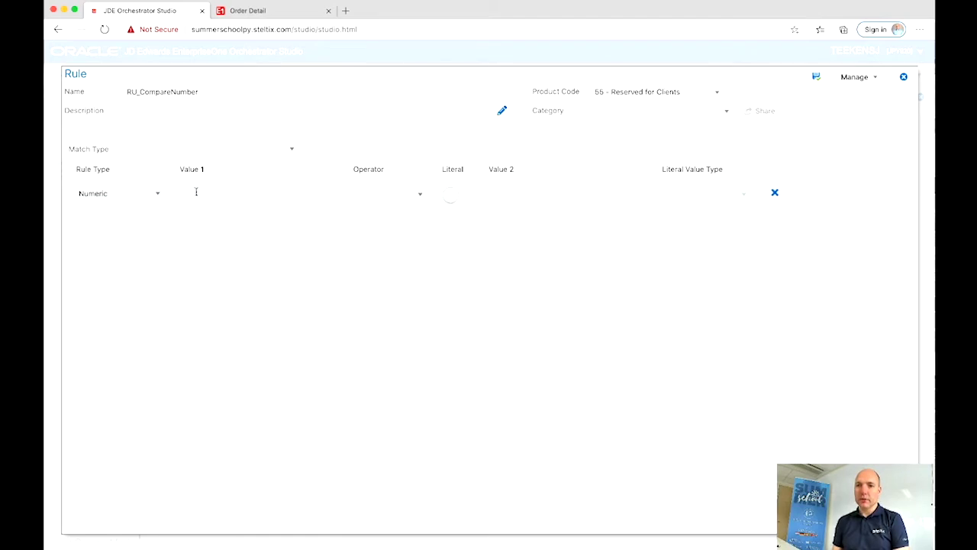
{"action": "left_click", "coordinate": [196, 192]}
{"action": "type", "text": "number1"}
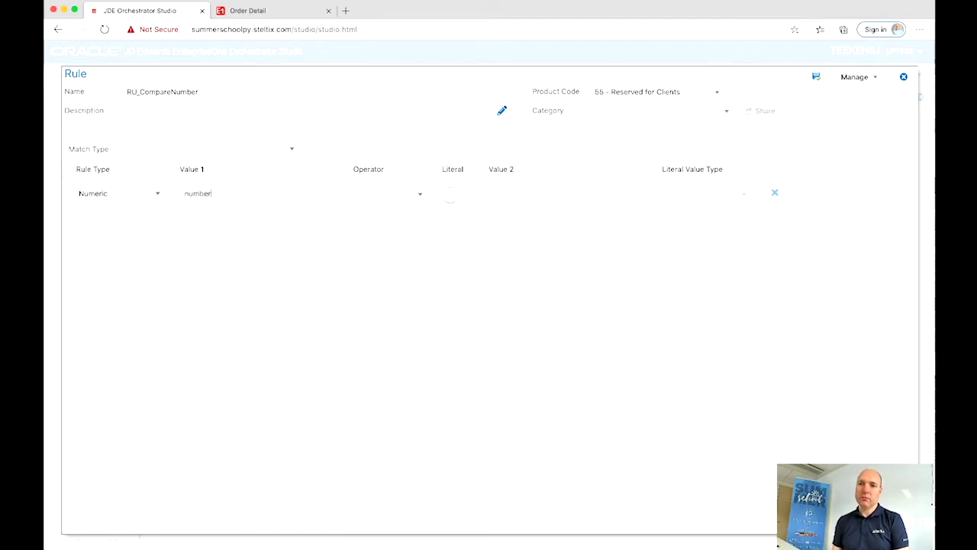
{"action": "left_click", "coordinate": [420, 194]}
{"action": "left_click", "coordinate": [371, 283]}
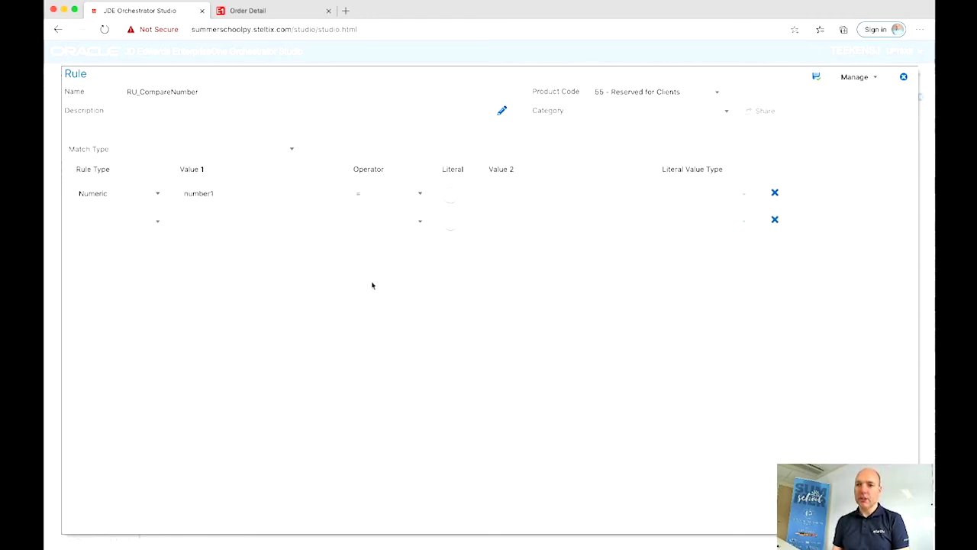
{"action": "left_click", "coordinate": [506, 194]}
{"action": "type", "text": "number2"}
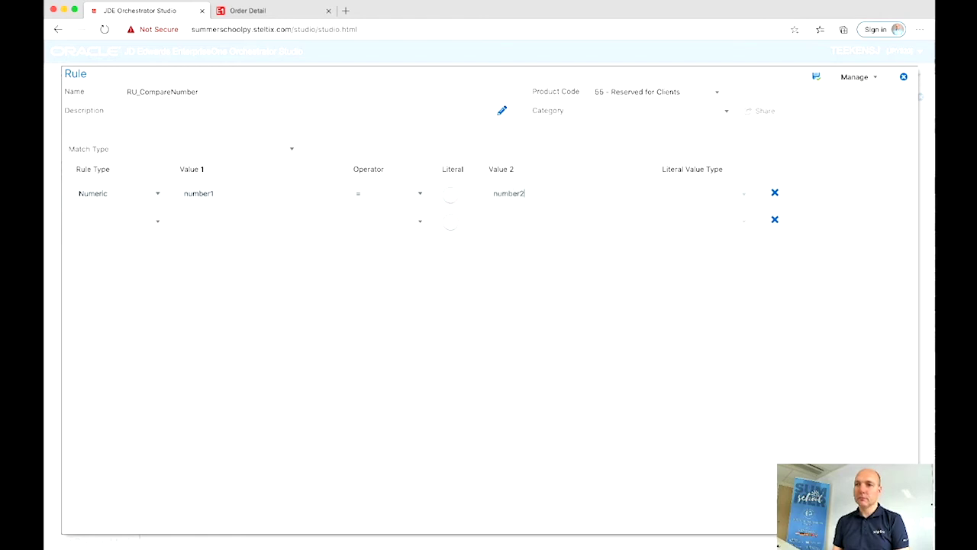
Step: Set the rule's Match Type to Match All, save it, and return to the orchestration
{"action": "left_click", "coordinate": [816, 79]}
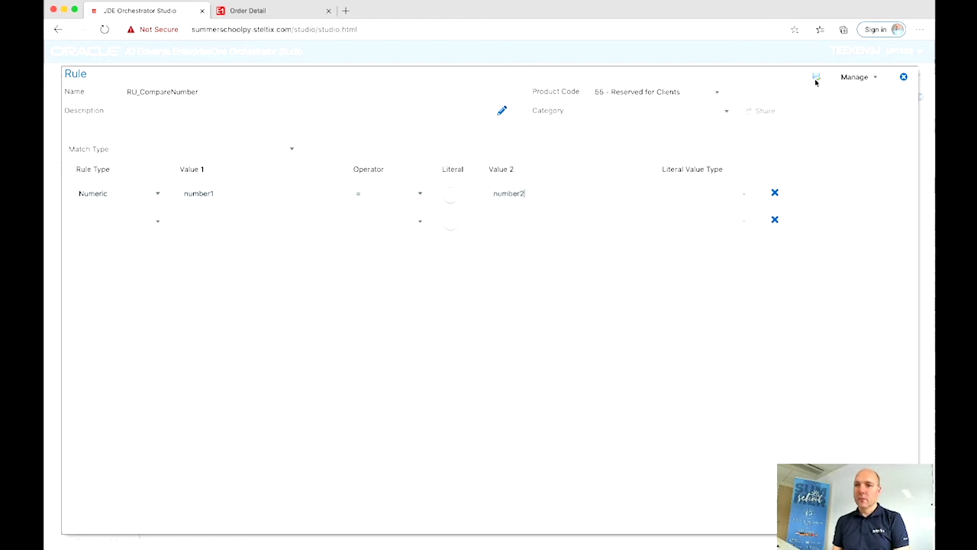
{"action": "left_click", "coordinate": [816, 81]}
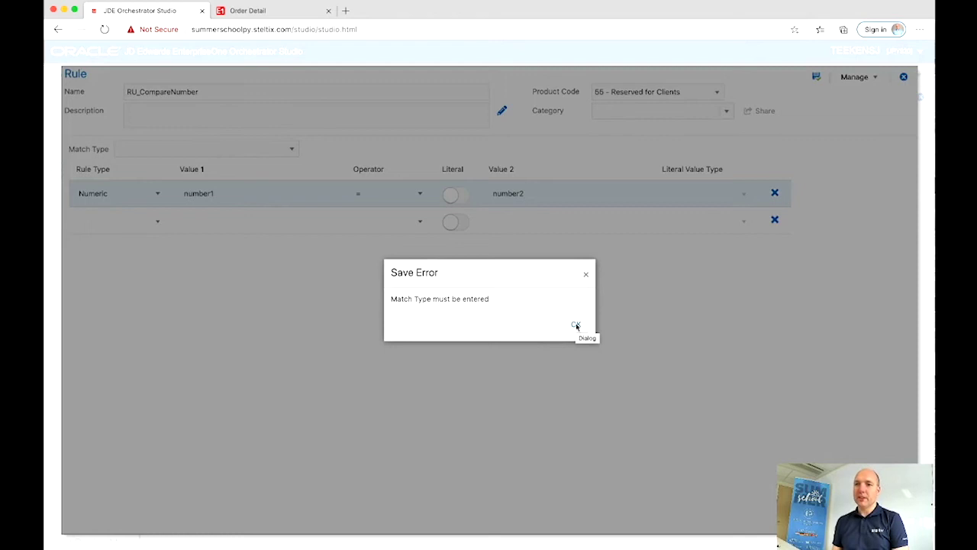
{"action": "left_click", "coordinate": [576, 325]}
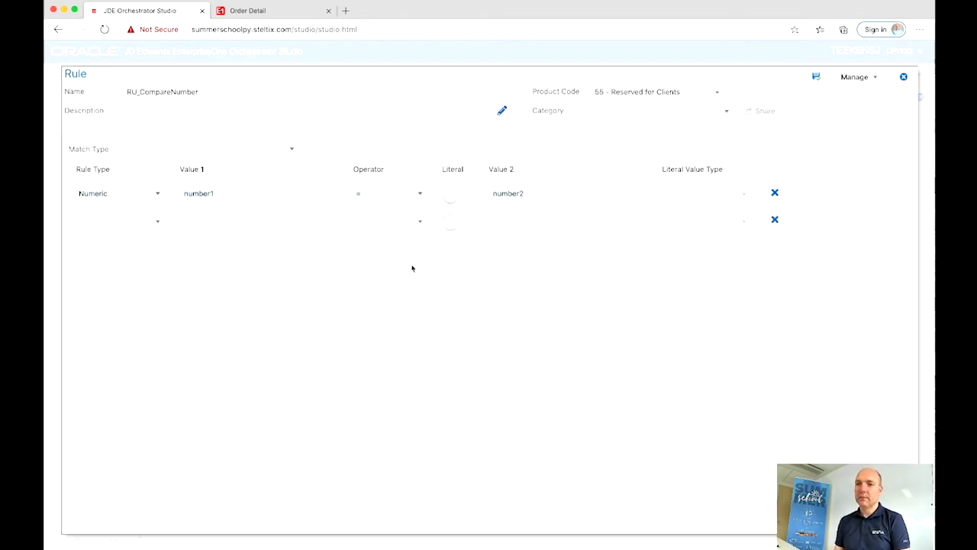
{"action": "left_click", "coordinate": [293, 147]}
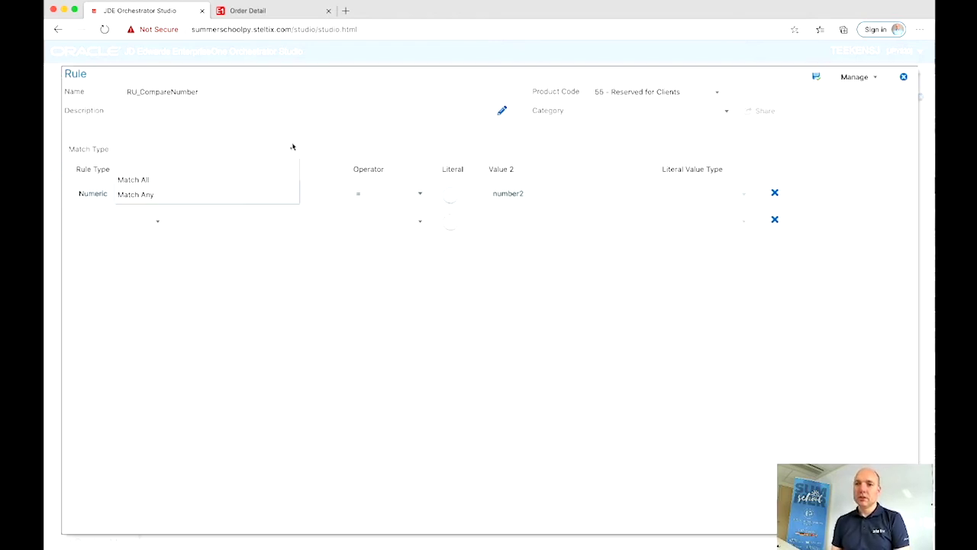
{"action": "left_click", "coordinate": [252, 180]}
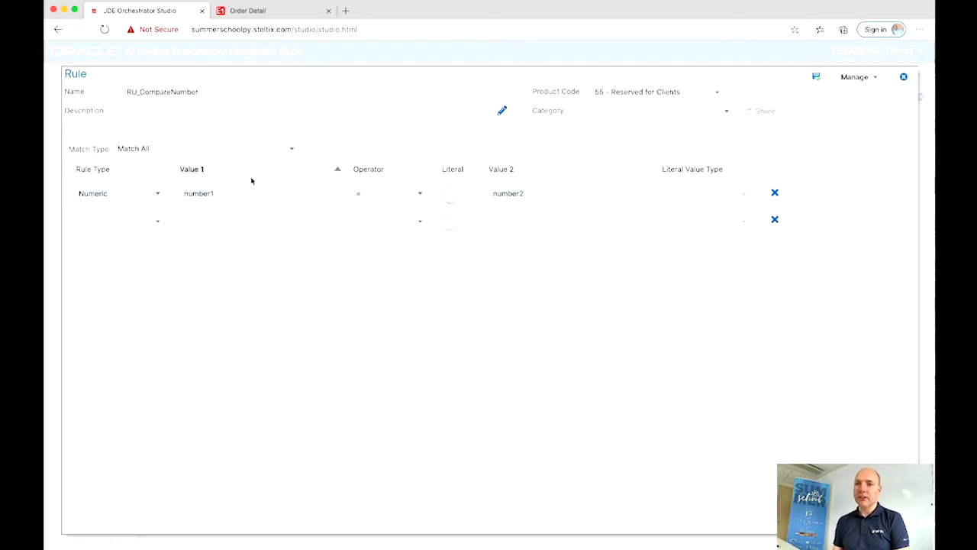
{"action": "left_click", "coordinate": [816, 78]}
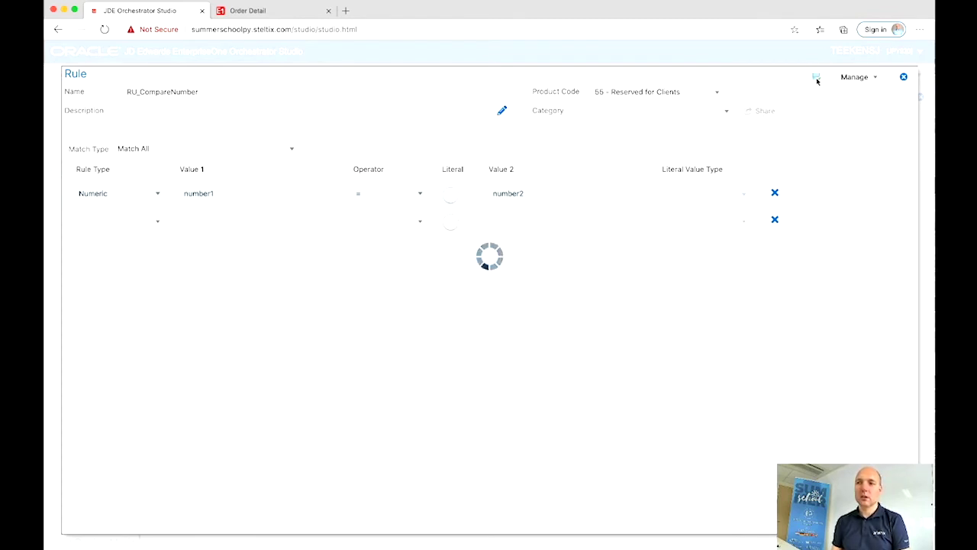
{"action": "left_click", "coordinate": [905, 78]}
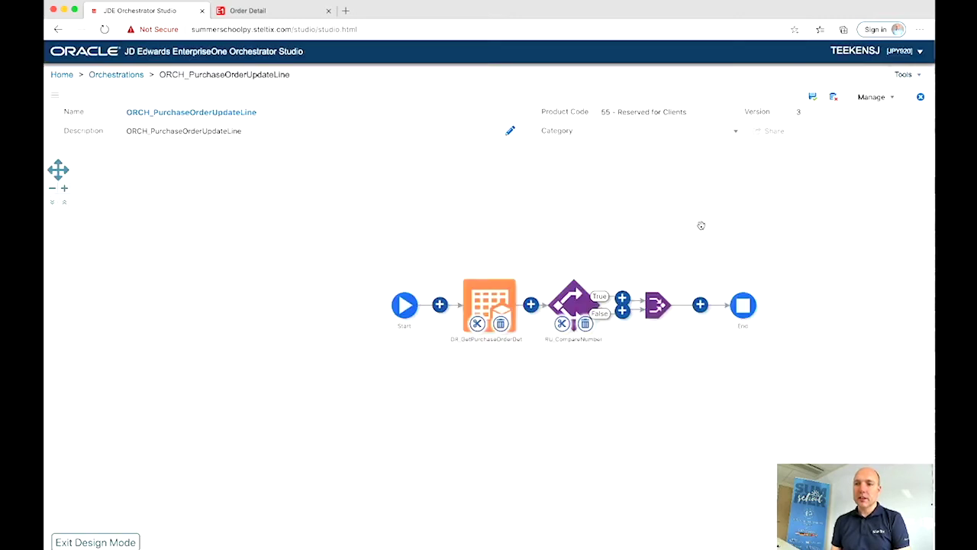
Step: Have RU_CompareNumber iterate over poLines, mapping number1 to purchaseOrderLineNumber and number2 to loopCounter, then save
{"action": "left_click", "coordinate": [574, 303]}
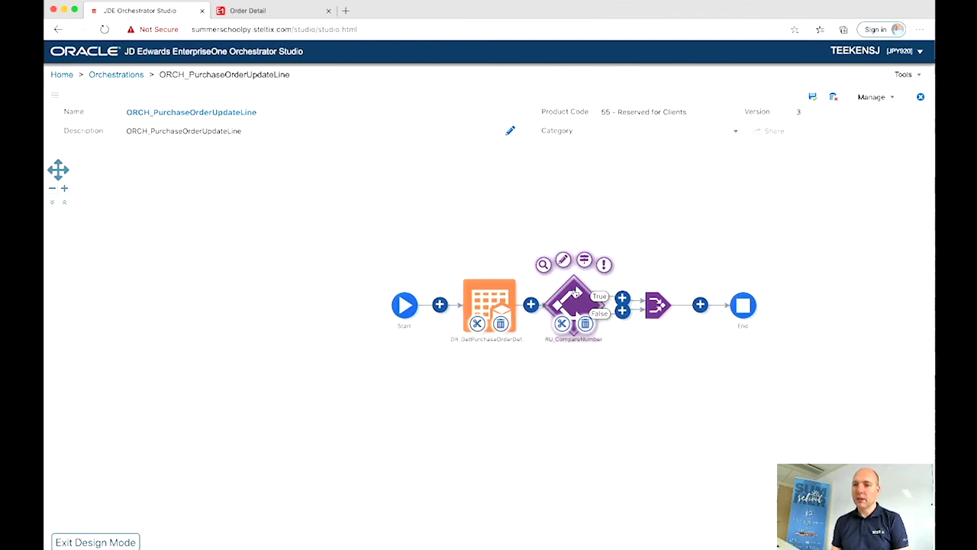
{"action": "left_click", "coordinate": [584, 261]}
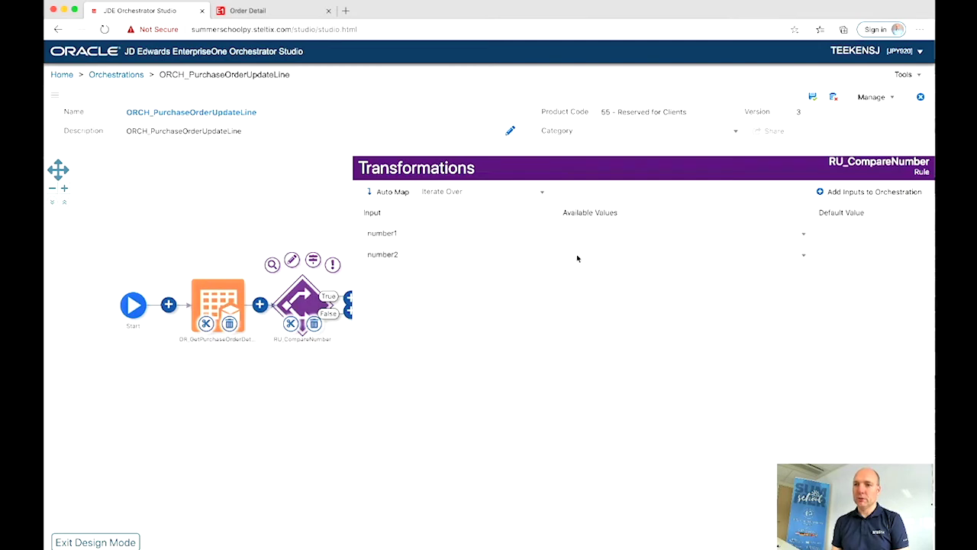
{"action": "left_click", "coordinate": [500, 192]}
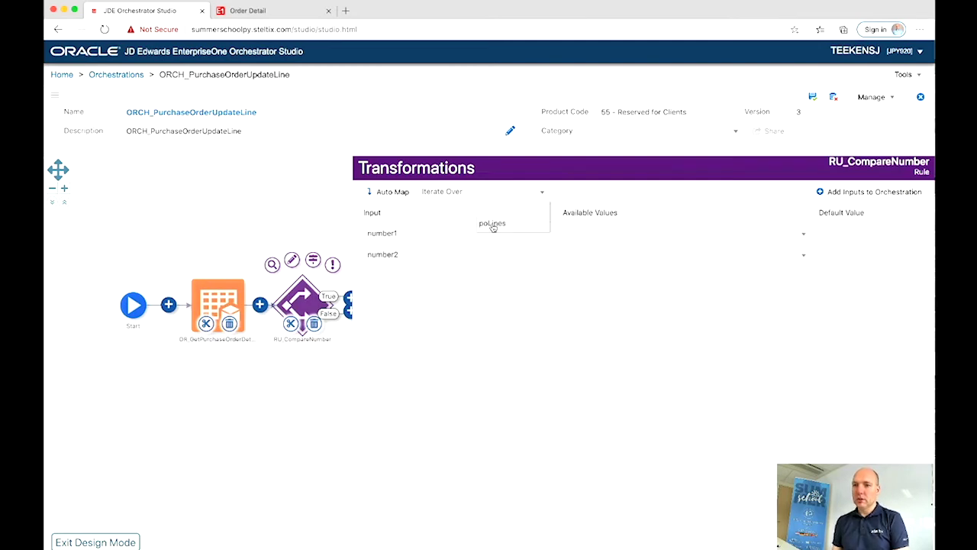
{"action": "left_click", "coordinate": [494, 225]}
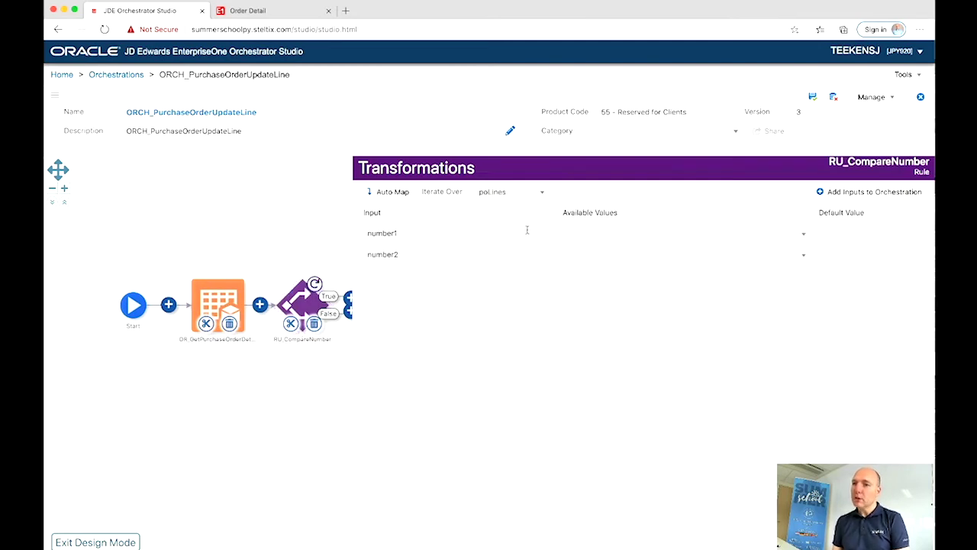
{"action": "left_click", "coordinate": [580, 236]}
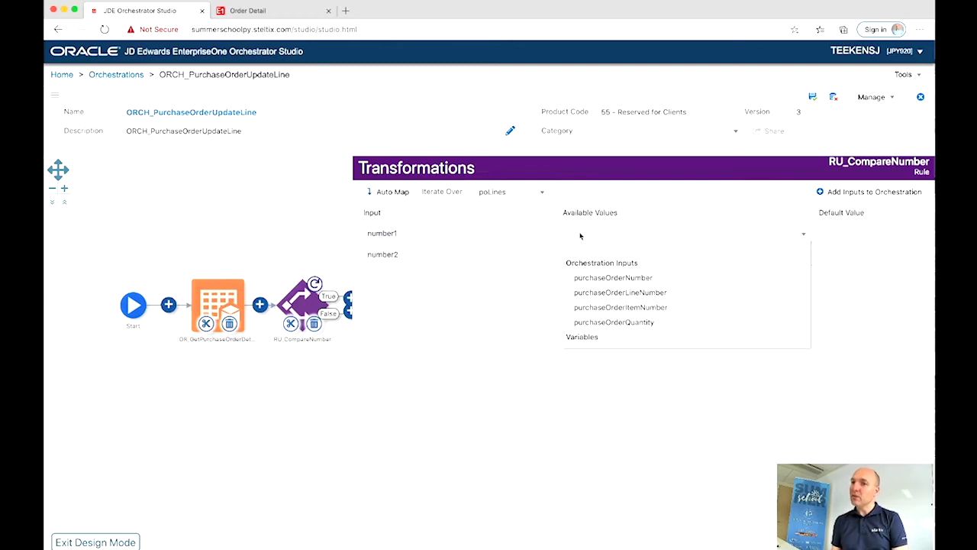
{"action": "left_click", "coordinate": [591, 294]}
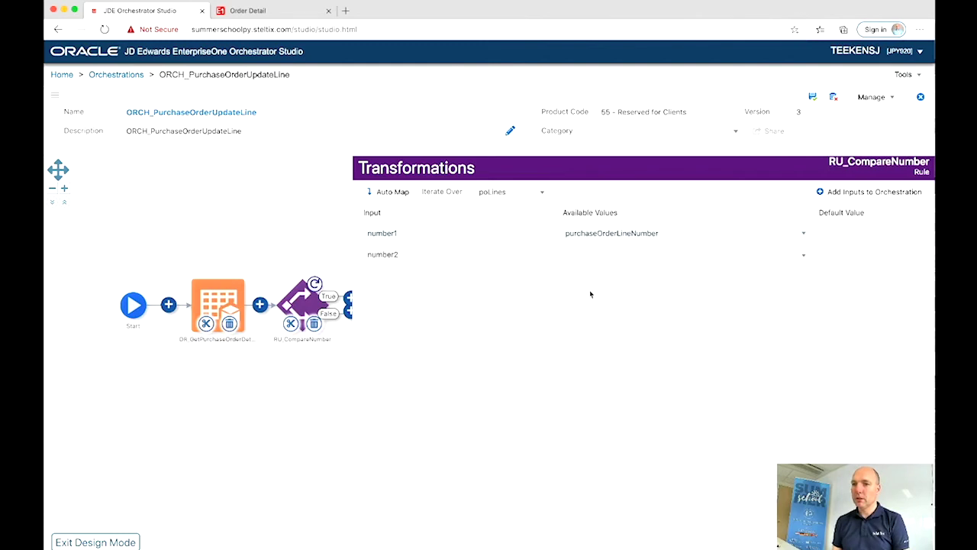
{"action": "left_click", "coordinate": [607, 258]}
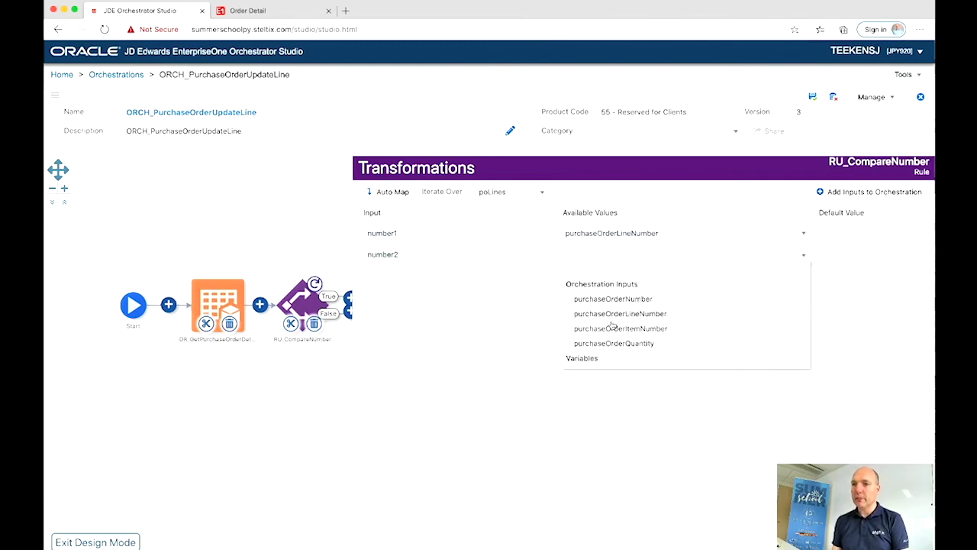
{"action": "scroll", "coordinate": [612, 330], "scroll_direction": "down", "scroll_amount": 3}
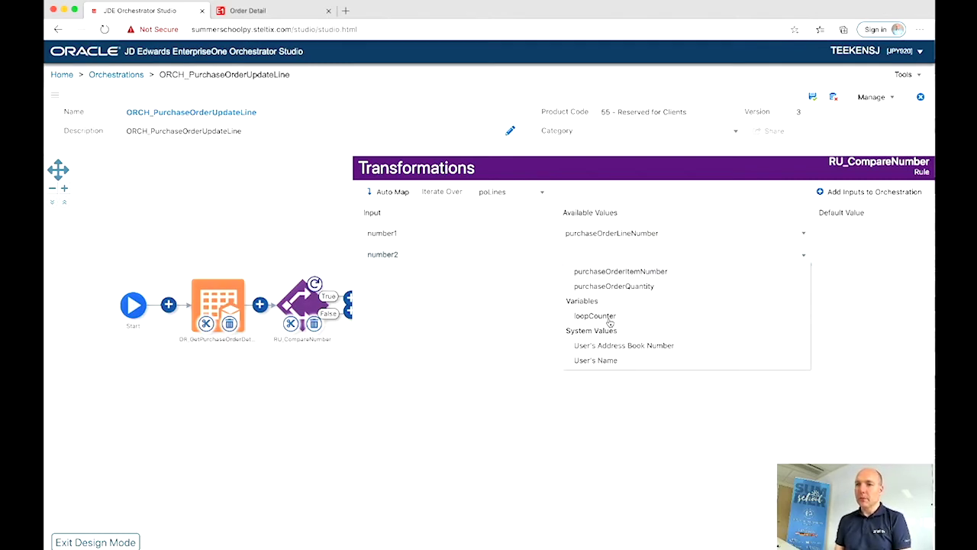
{"action": "left_click", "coordinate": [596, 316]}
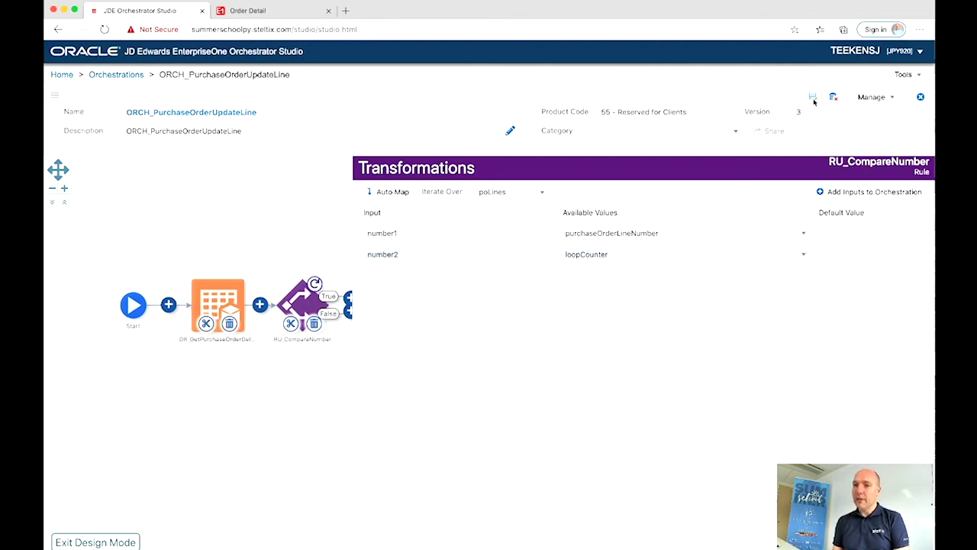
{"action": "left_click", "coordinate": [813, 100]}
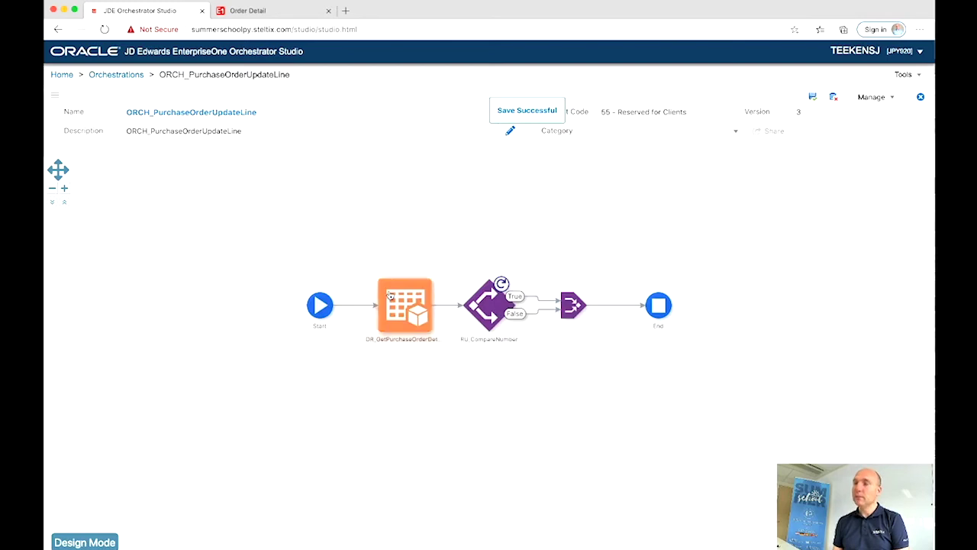
Step: Set the loopCounter variable's default value to 1 in the Start node's variables and save
{"action": "mouse_move", "coordinate": [318, 310]}
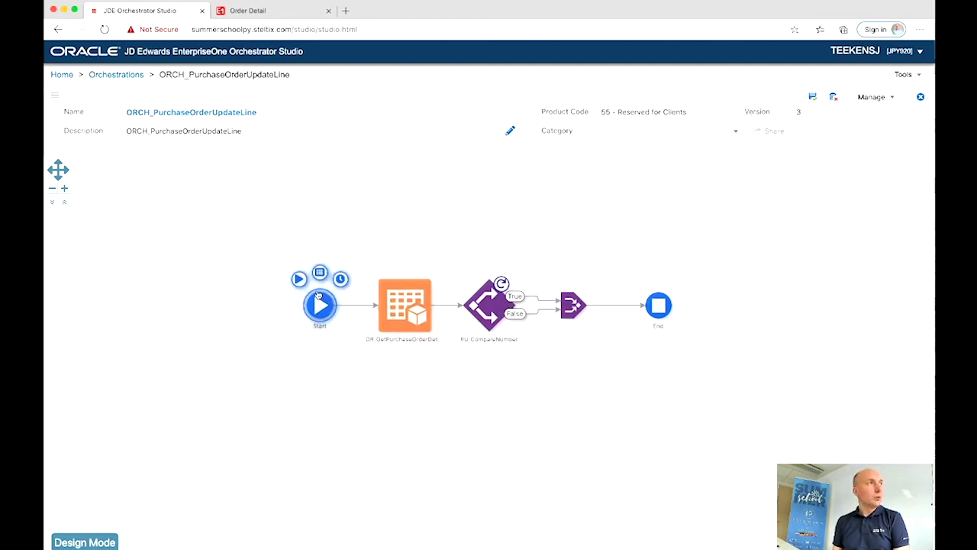
{"action": "left_click", "coordinate": [320, 275]}
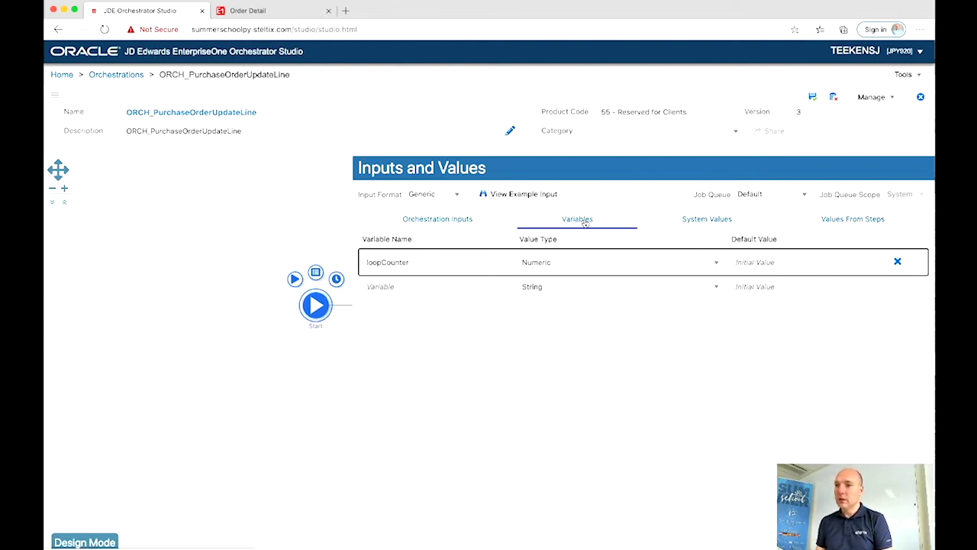
{"action": "left_click", "coordinate": [779, 262]}
{"action": "type", "text": "1"}
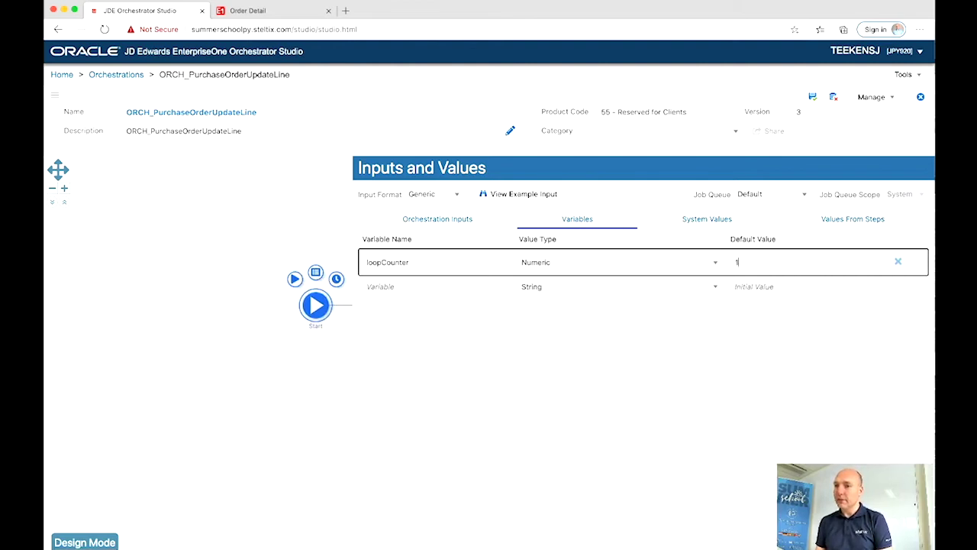
{"action": "left_click", "coordinate": [813, 99]}
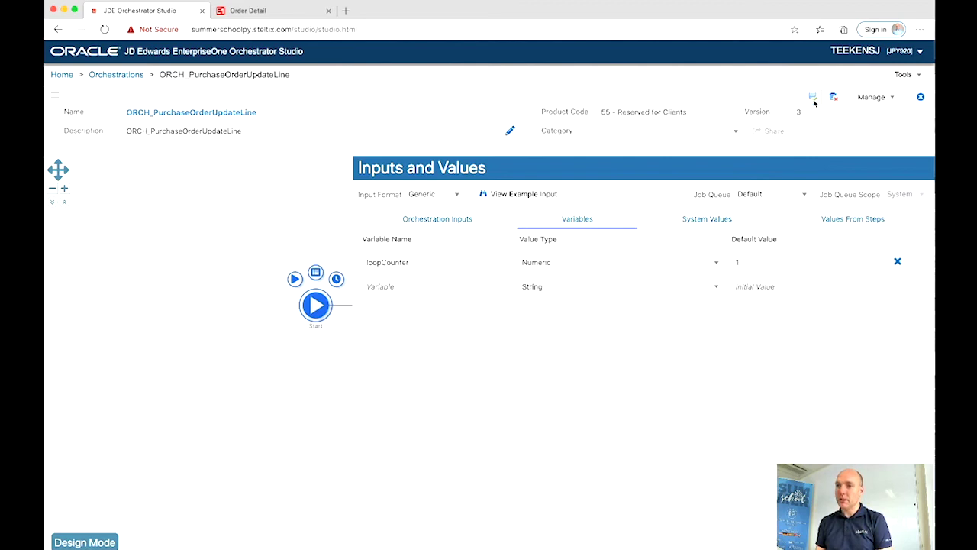
{"action": "left_click", "coordinate": [251, 180]}
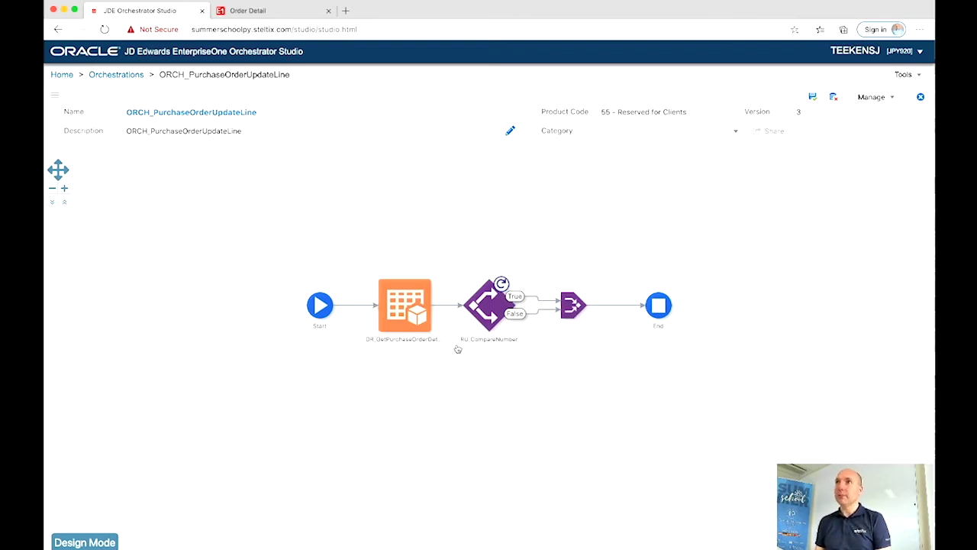
Step: Add a new Groovy custom request step on RU_CompareNumber's False branch
{"action": "mouse_move", "coordinate": [489, 308]}
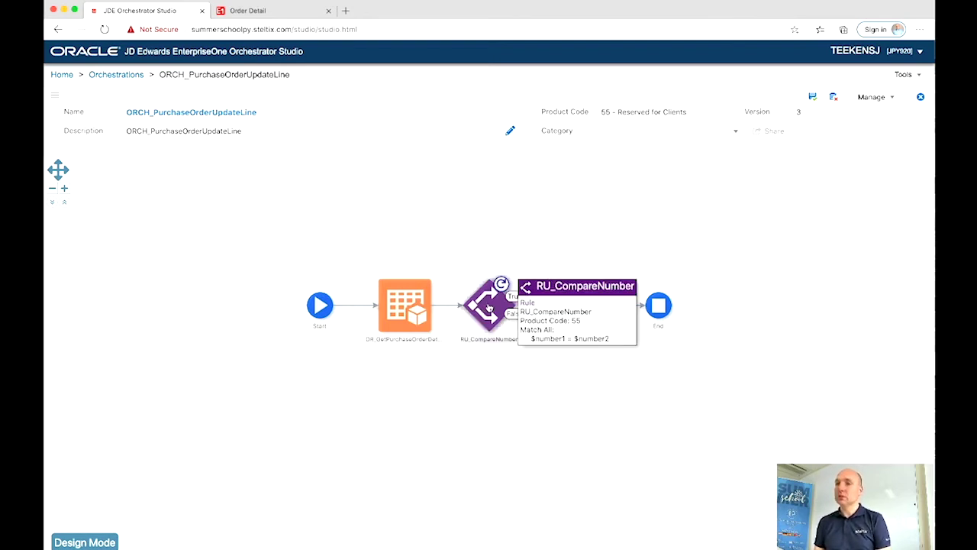
{"action": "left_click", "coordinate": [103, 539]}
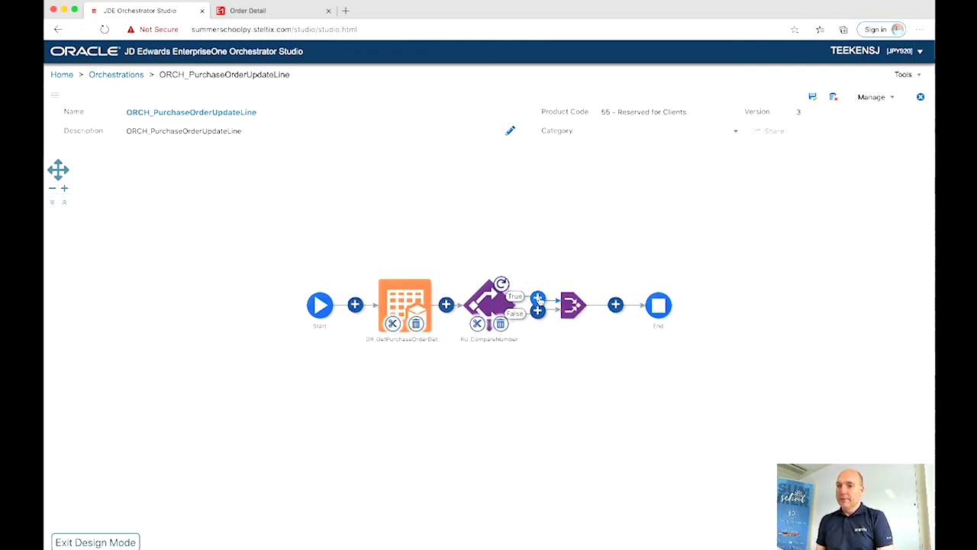
{"action": "left_click", "coordinate": [539, 313]}
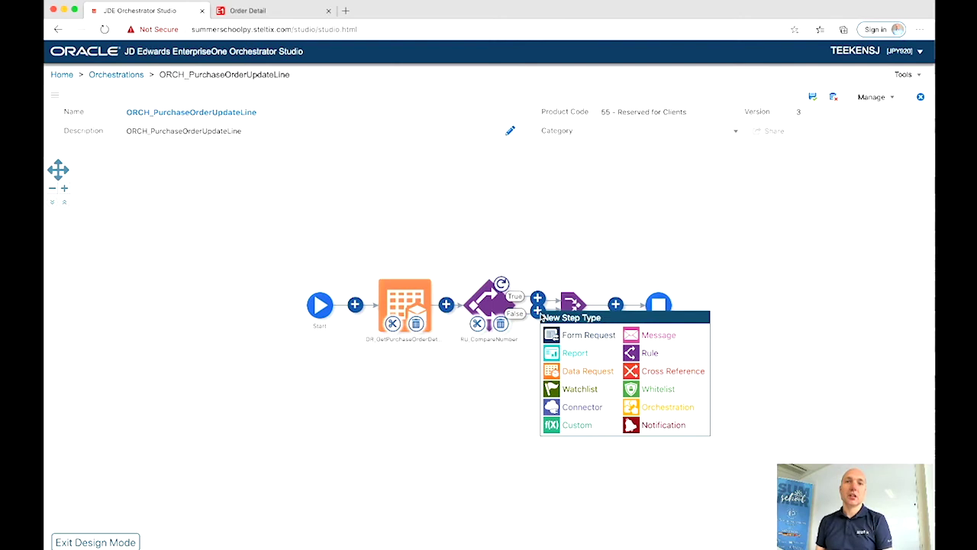
{"action": "left_click", "coordinate": [569, 425]}
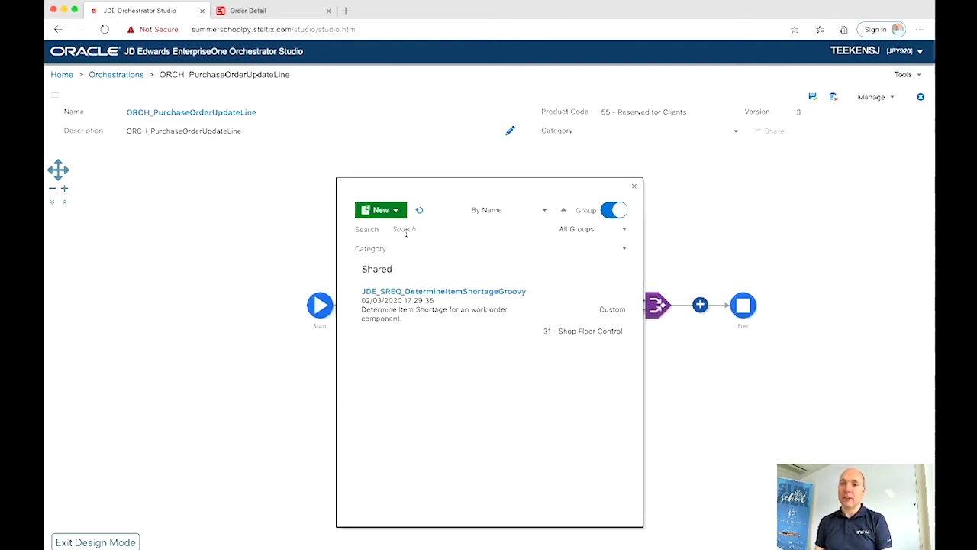
{"action": "left_click", "coordinate": [380, 210]}
{"action": "left_click", "coordinate": [382, 227]}
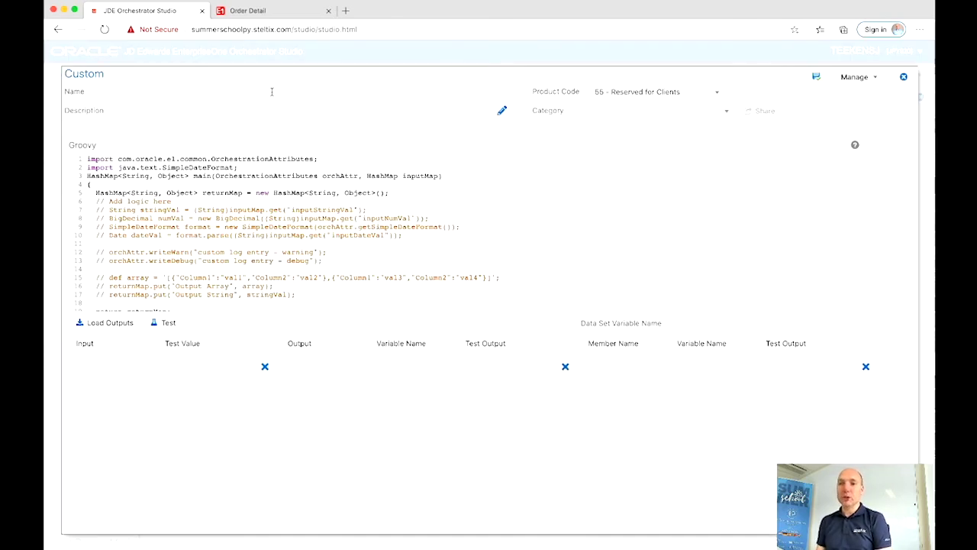
Step: Name the custom request CU_IncreaseLoopCounter
{"action": "left_click", "coordinate": [271, 91]}
{"action": "type", "text": "Cu"}
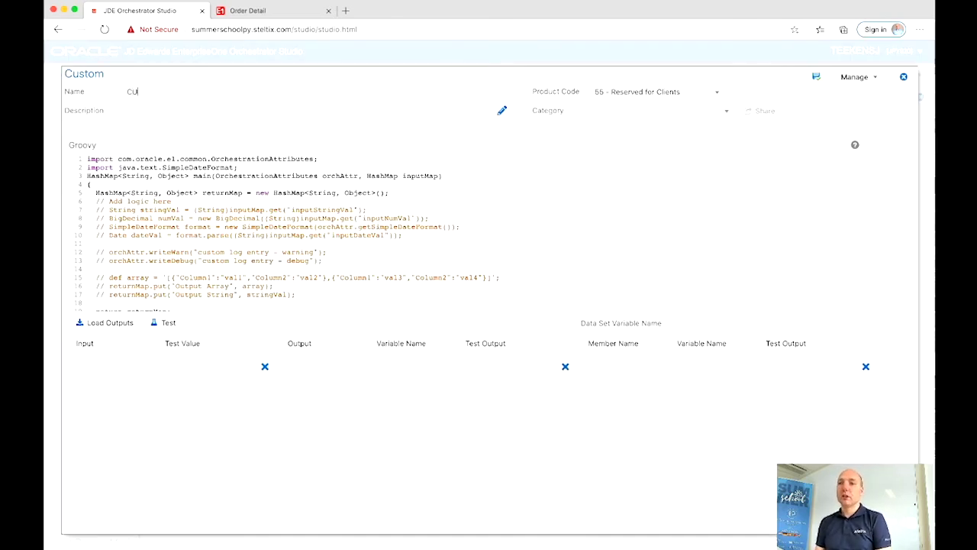
{"action": "type", "text": "_Increase"}
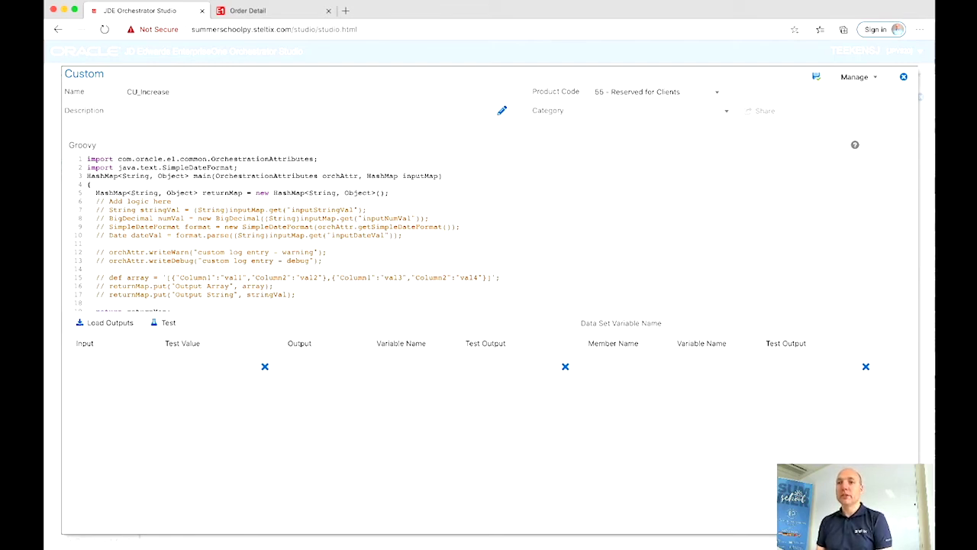
{"action": "type", "text": "Lo"}
{"action": "key", "text": "BackSpace"}
{"action": "key", "text": "BackSpace"}
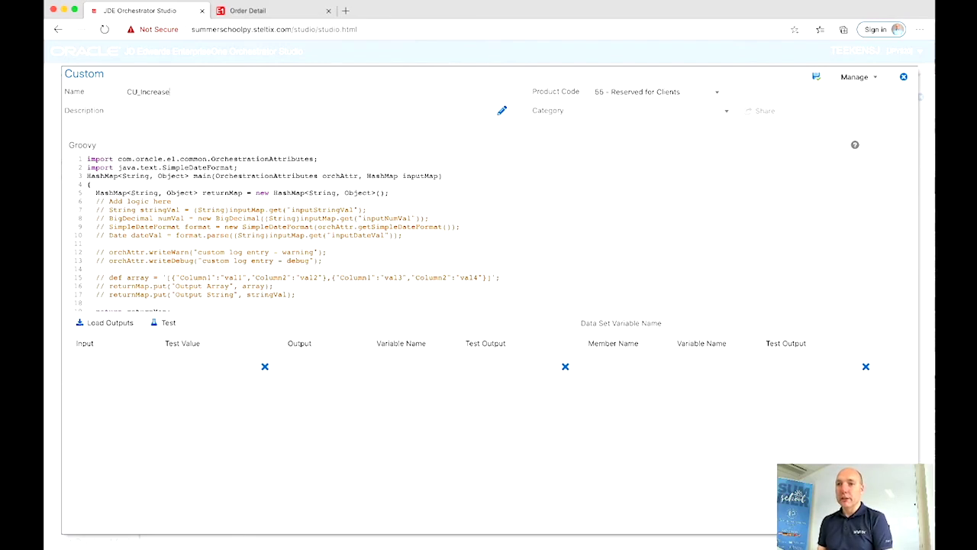
{"action": "type", "text": "Loop"}
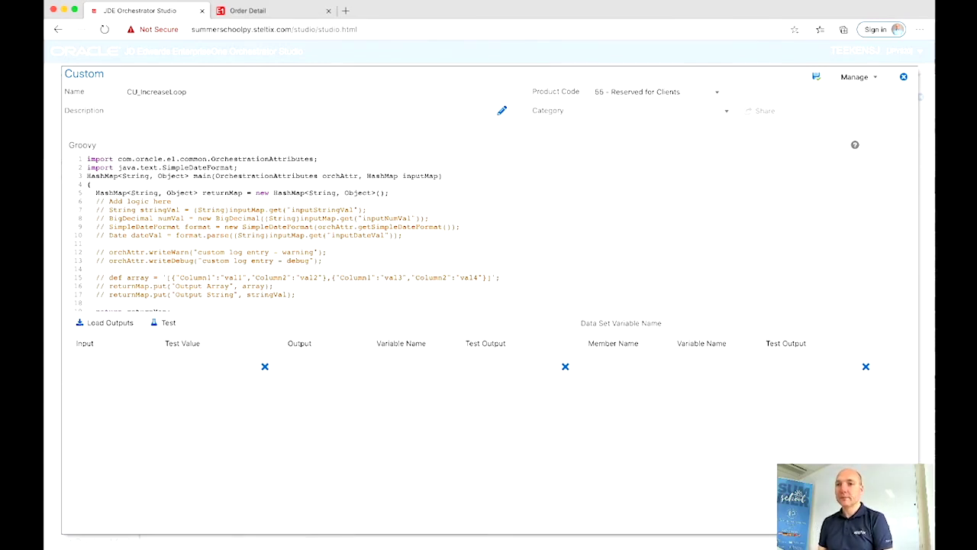
{"action": "type", "text": "Counter"}
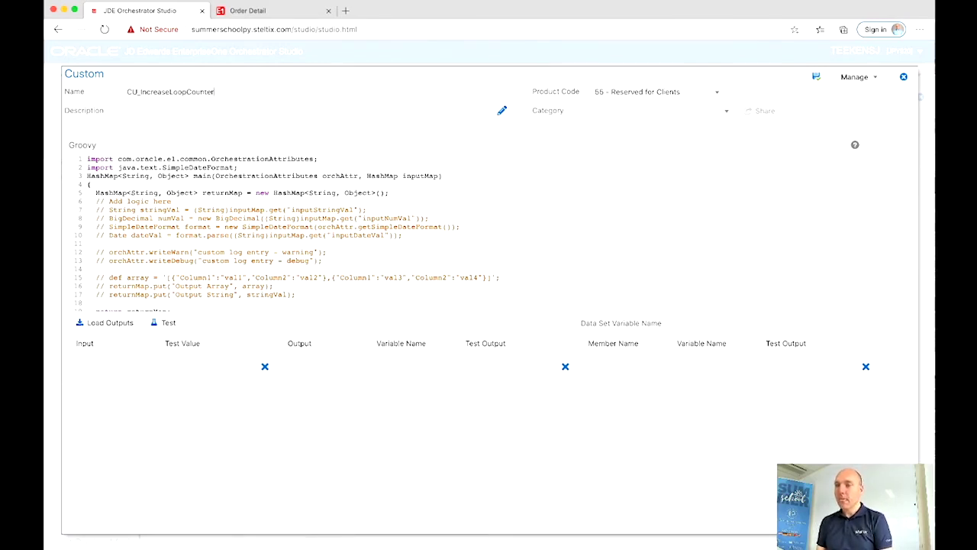
Step: Add input loopCounter with a test value, and output loopCounter mapped to variable loopCounter
{"action": "left_click", "coordinate": [94, 368]}
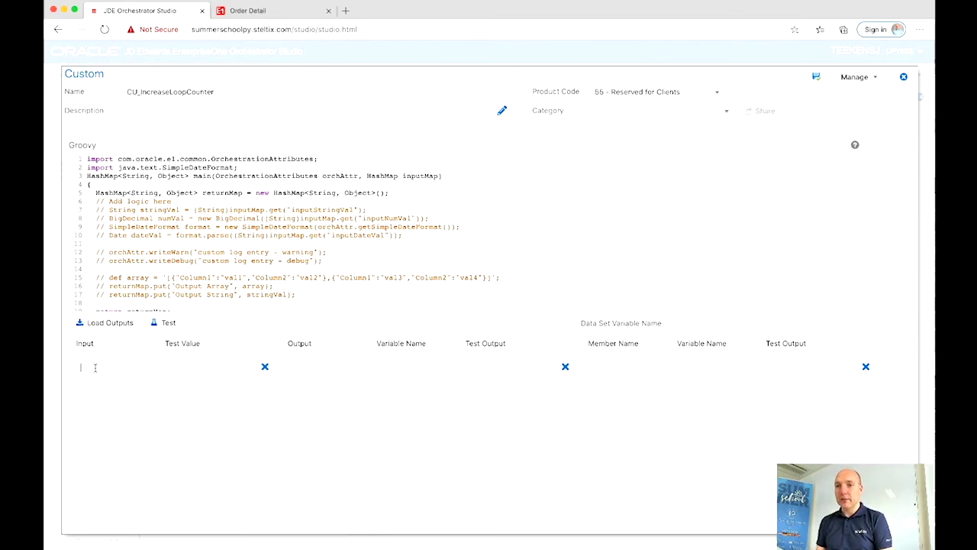
{"action": "type", "text": "loop"}
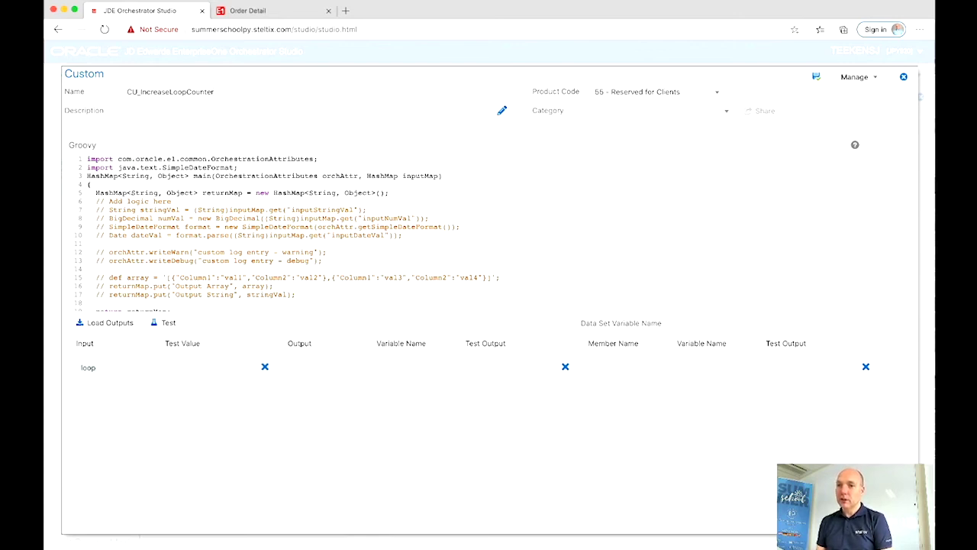
{"action": "type", "text": "Counter"}
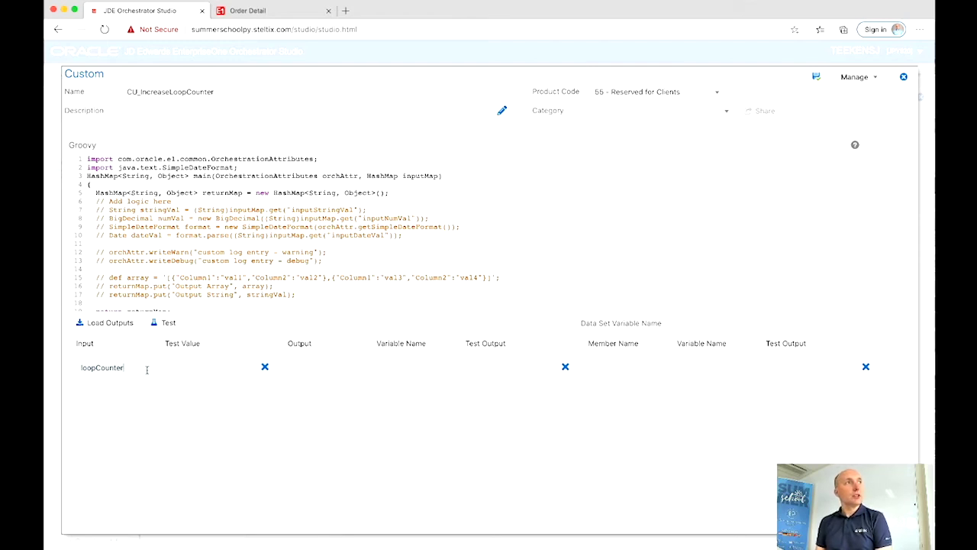
{"action": "left_click", "coordinate": [181, 367]}
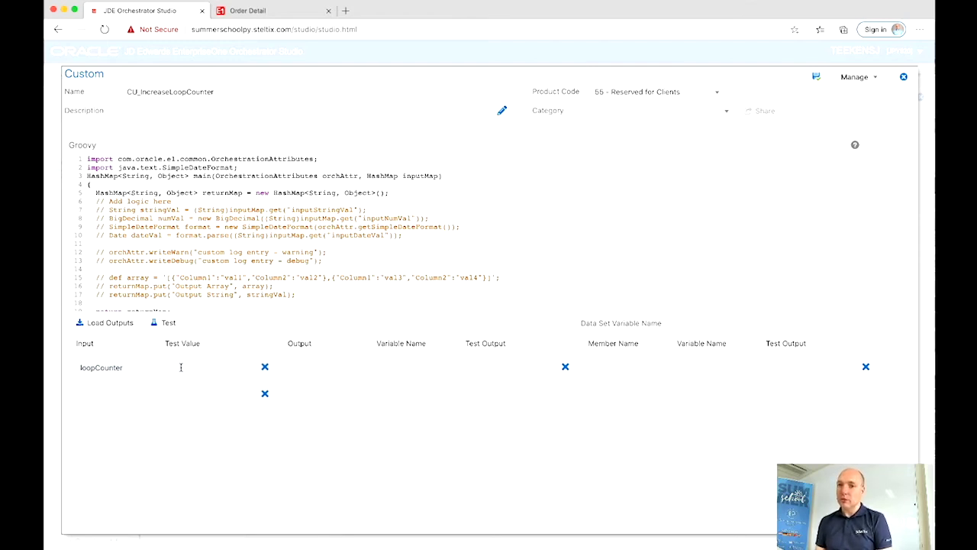
{"action": "type", "text": "q"}
{"action": "left_click", "coordinate": [296, 367]}
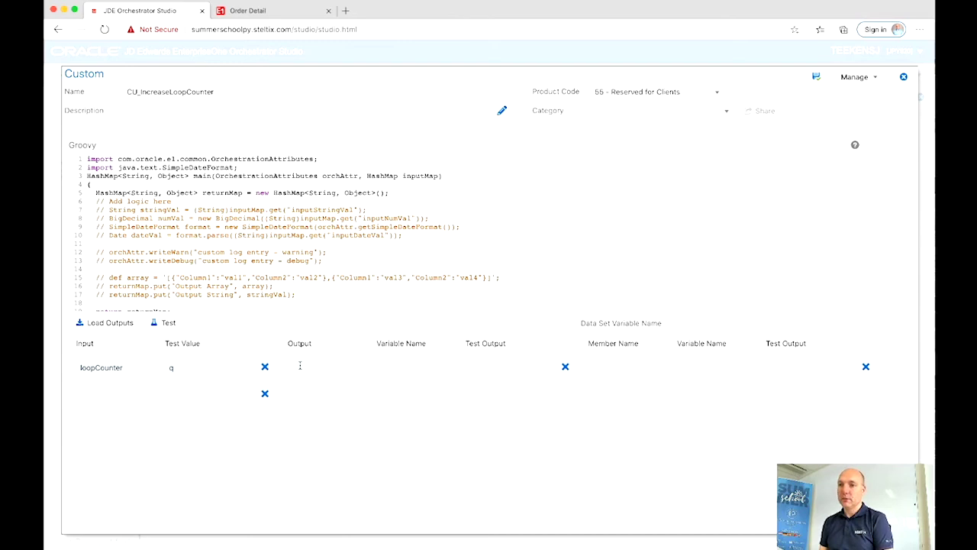
{"action": "type", "text": "loopC"}
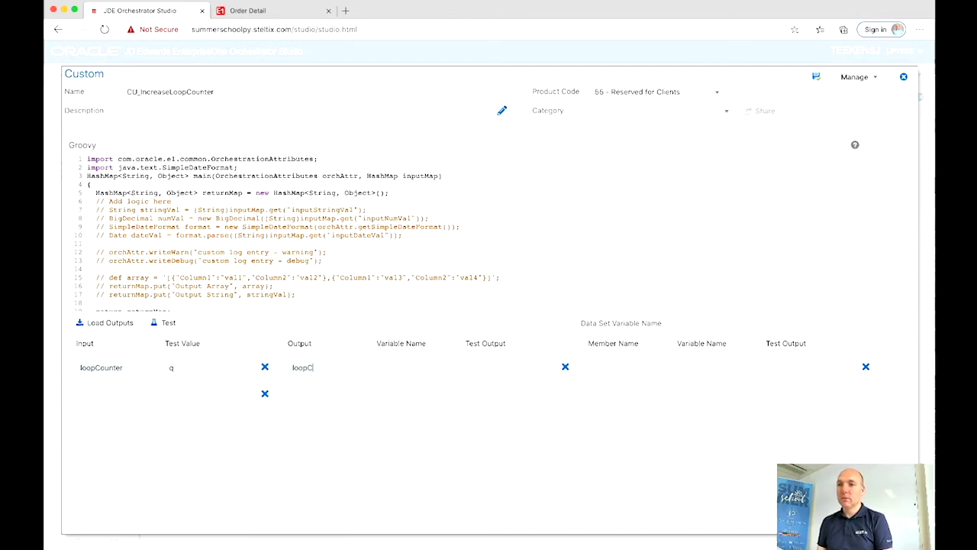
{"action": "type", "text": "ounter"}
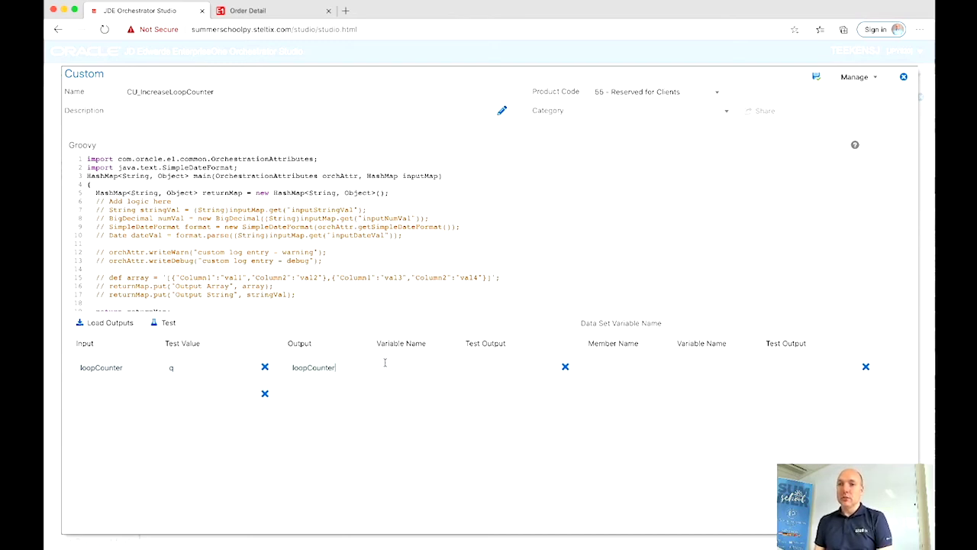
{"action": "left_click", "coordinate": [385, 364]}
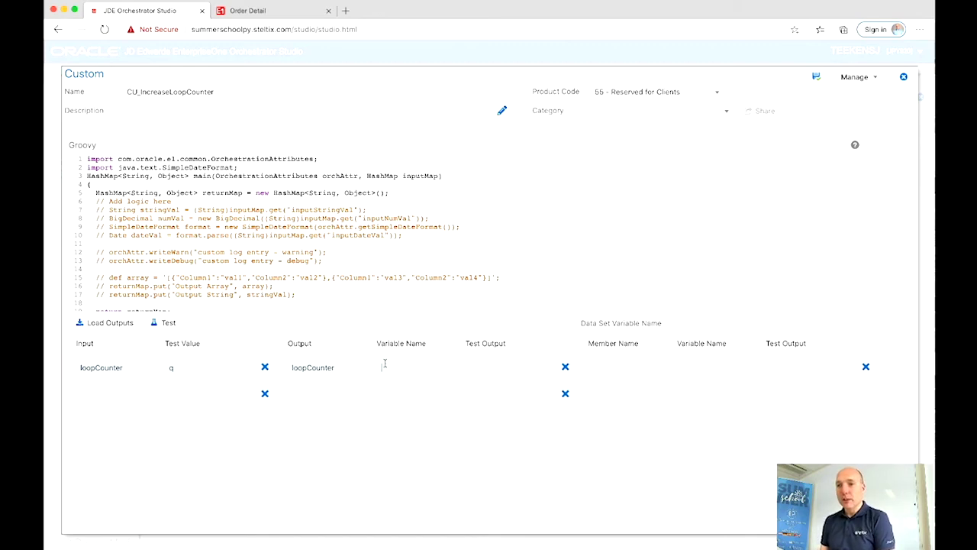
{"action": "type", "text": "loopCounter"}
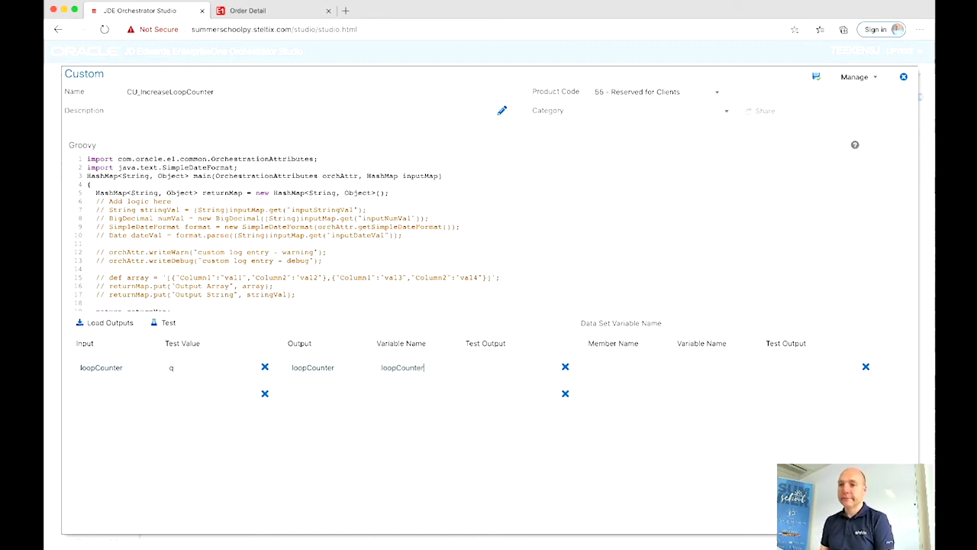
Step: Uncomment line 8 to read input loopCounter as BigDecimal loopCounter, then add loopCounter=loopCounter+1;
{"action": "left_click", "coordinate": [110, 218]}
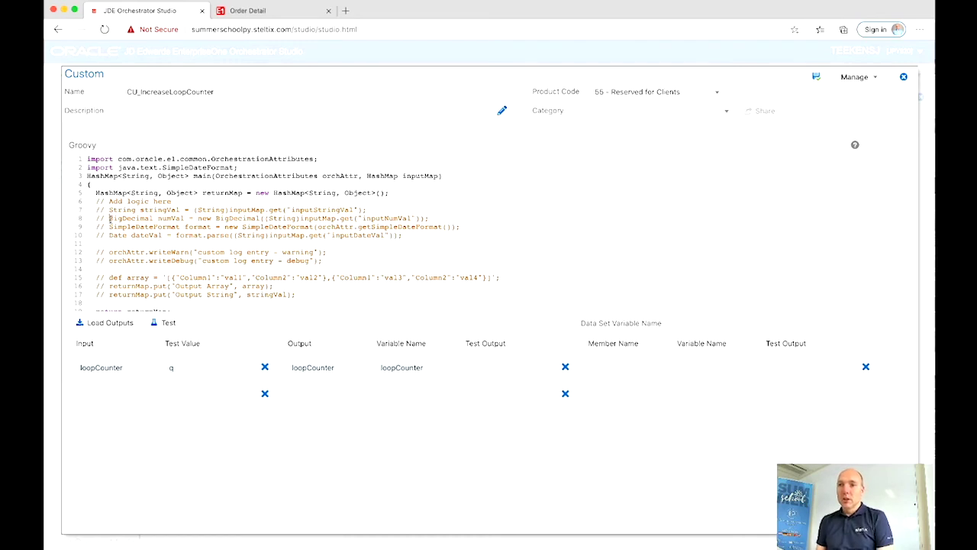
{"action": "key", "text": "BackSpace"}
{"action": "key", "text": "BackSpace"}
{"action": "key", "text": "BackSpace"}
{"action": "key", "text": "BackSpace"}
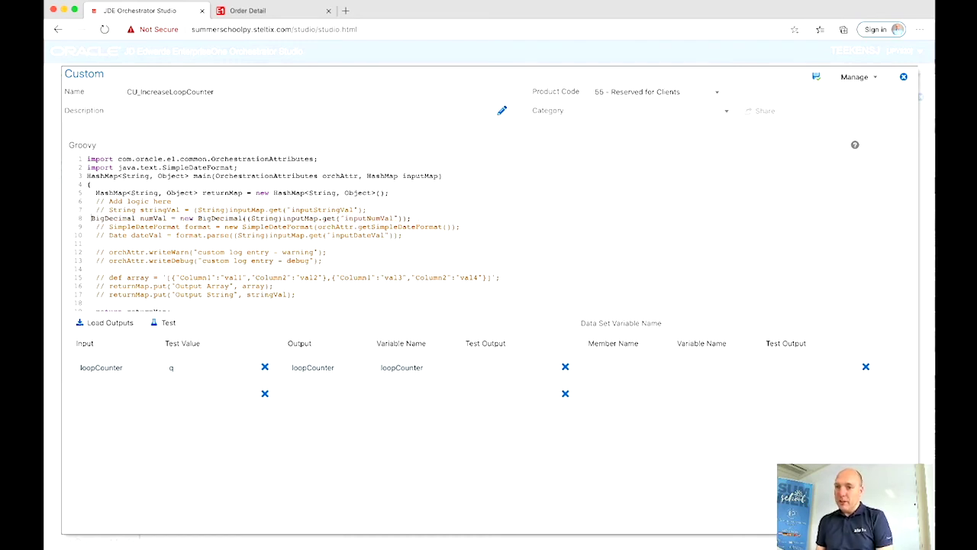
{"action": "left_click_drag", "start_coordinate": [139, 219], "coordinate": [168, 219]}
{"action": "type", "text": "loop"}
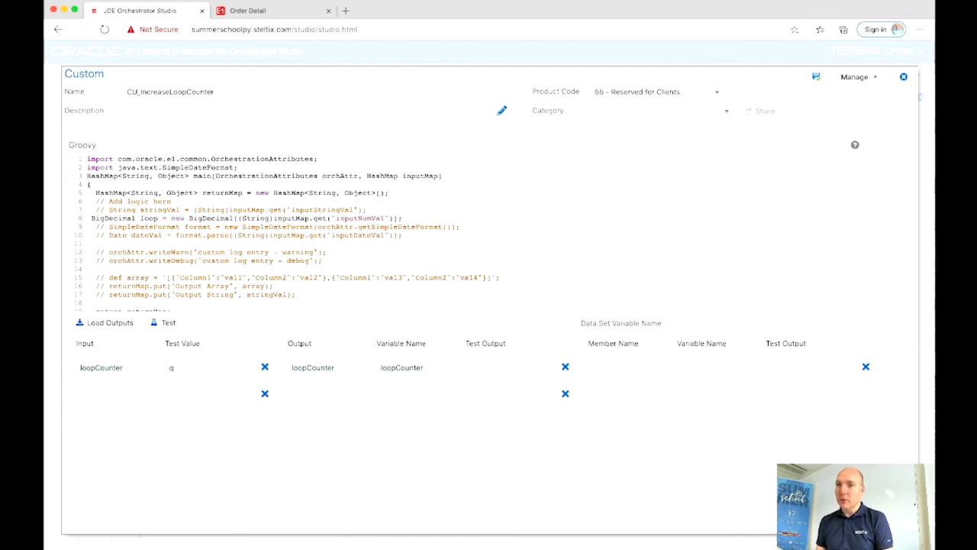
{"action": "type", "text": "Counter"}
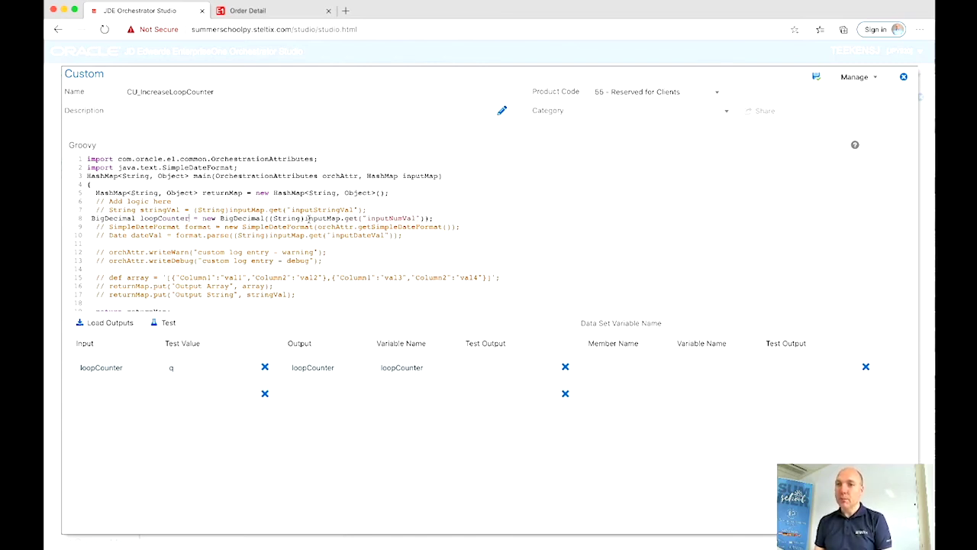
{"action": "left_click_drag", "start_coordinate": [367, 219], "coordinate": [415, 219]}
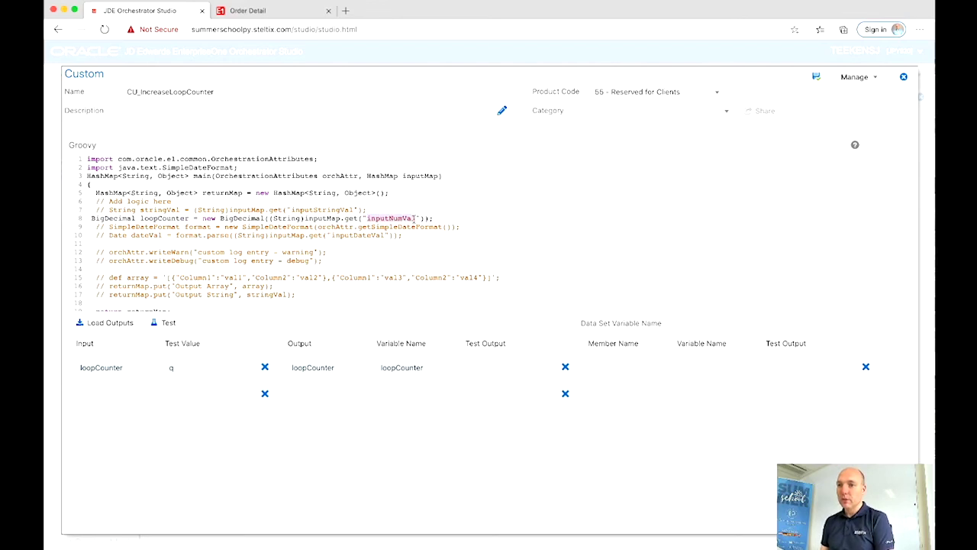
{"action": "type", "text": "loopCounter"}
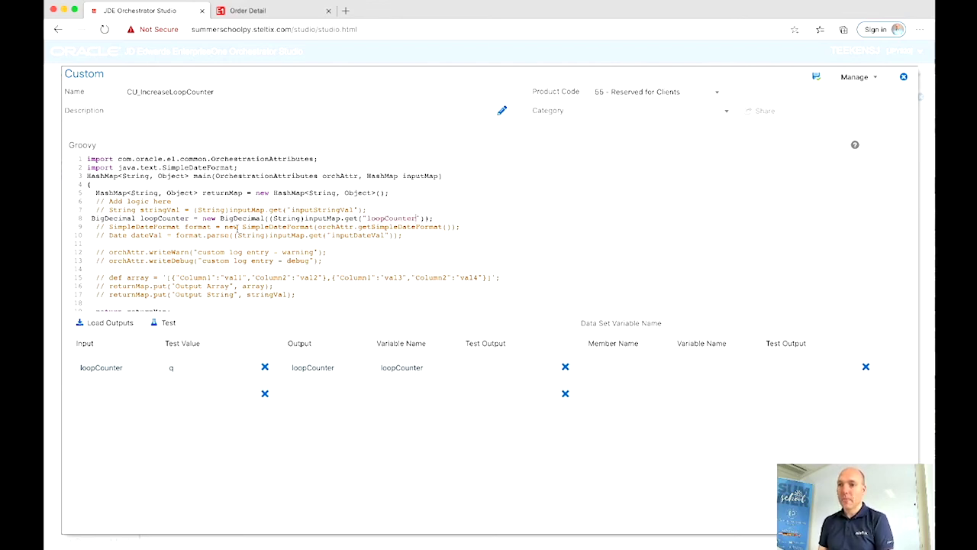
{"action": "left_click", "coordinate": [155, 243]}
{"action": "type", "text": "lo"}
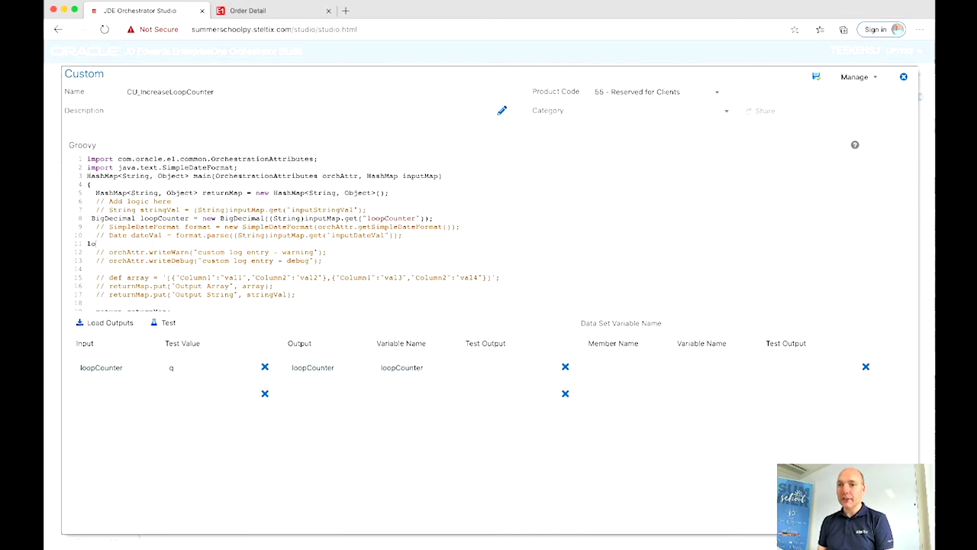
{"action": "type", "text": "opCounter=loop"}
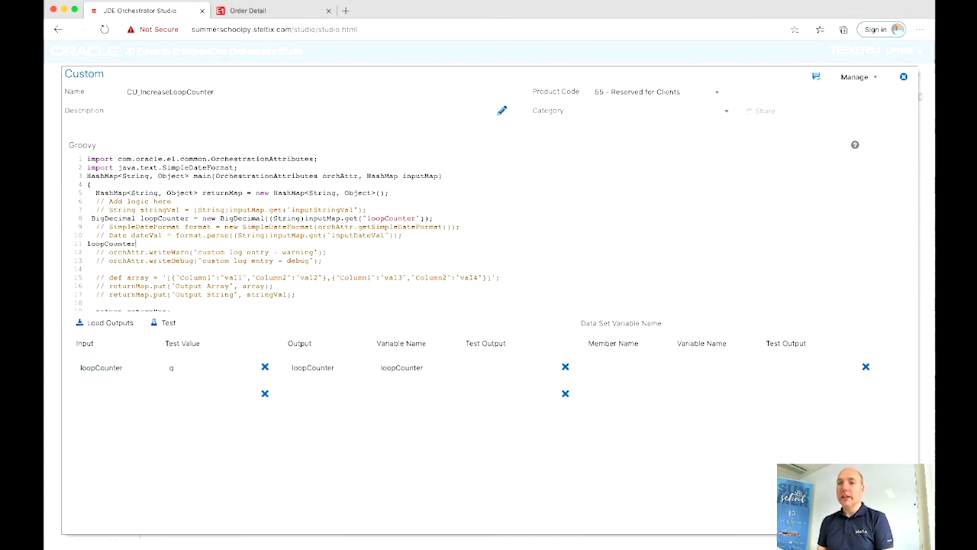
{"action": "type", "text": "Counter+1"}
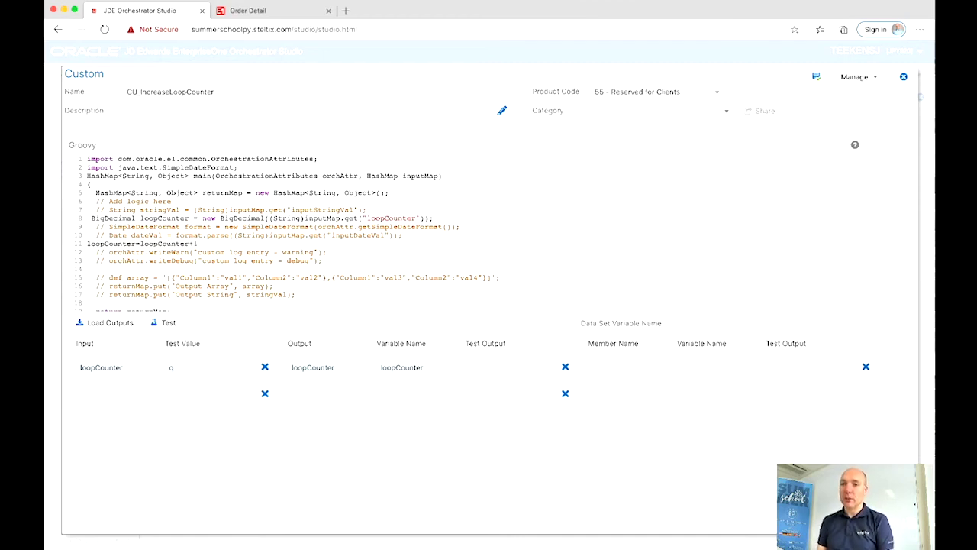
{"action": "type", "text": ";"}
Step: Uncomment the return line as returnMap.put("loopCounter", loopCounter)
{"action": "scroll", "coordinate": [122, 259], "scroll_direction": "down", "scroll_amount": 2}
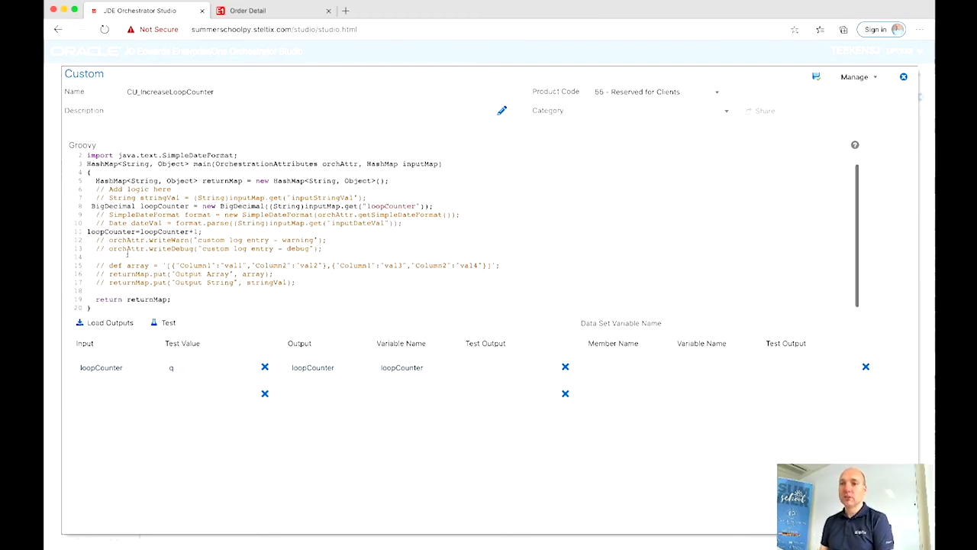
{"action": "left_click", "coordinate": [108, 279]}
{"action": "key", "text": "BackSpace"}
{"action": "key", "text": "BackSpace"}
{"action": "key", "text": "BackSpace"}
{"action": "key", "text": "BackSpace"}
{"action": "key", "text": "BackSpace"}
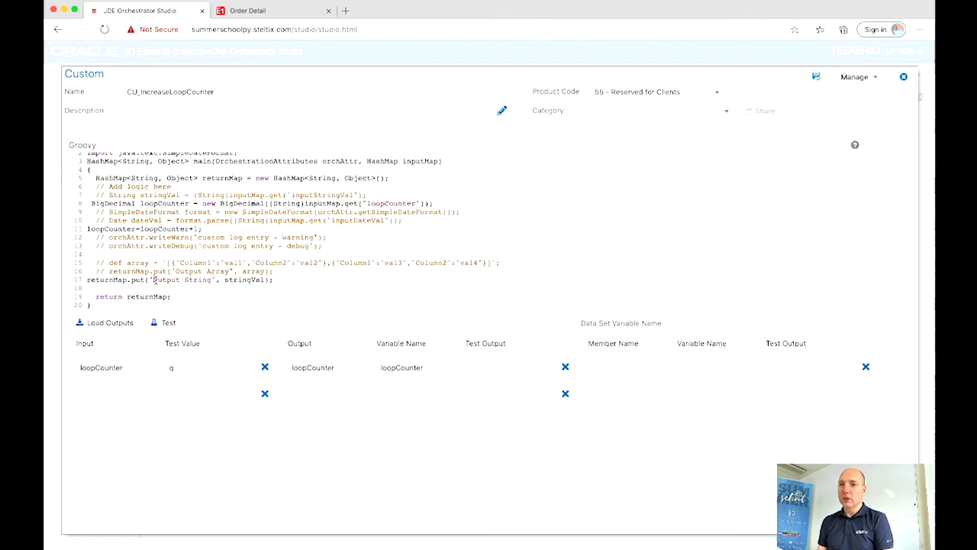
{"action": "left_click_drag", "start_coordinate": [153, 280], "coordinate": [210, 281]}
{"action": "type", "text": "loopCounte"}
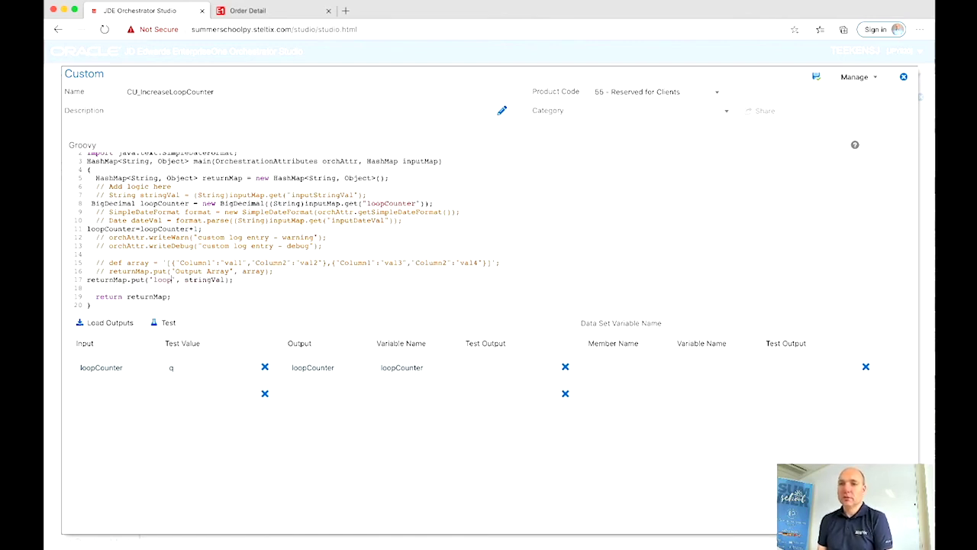
{"action": "type", "text": "r"}
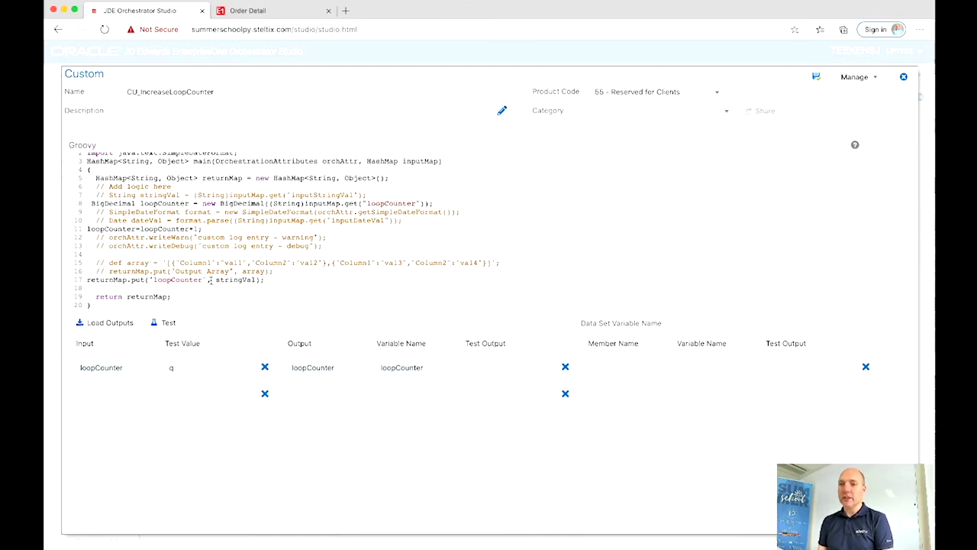
{"action": "left_click_drag", "start_coordinate": [219, 280], "coordinate": [259, 280]}
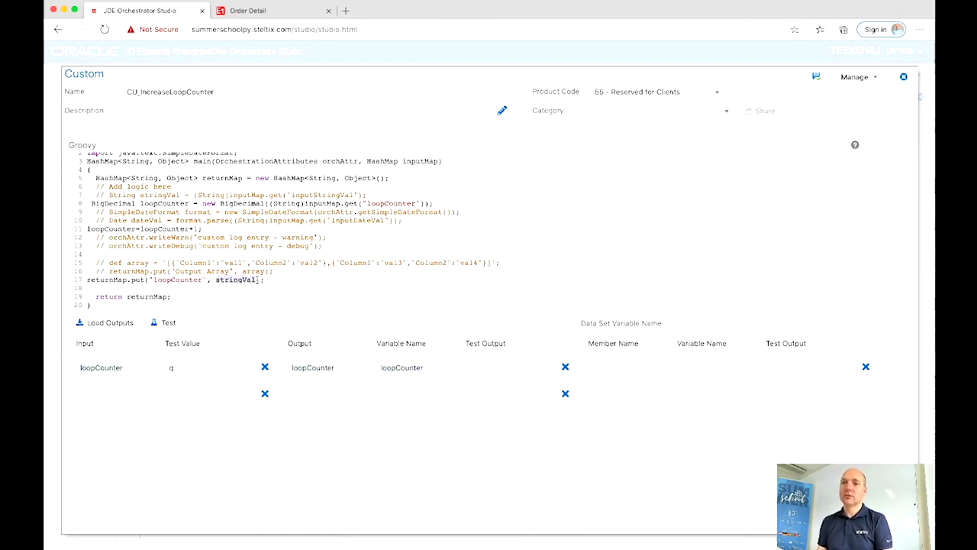
{"action": "type", "text": "loopCounte"}
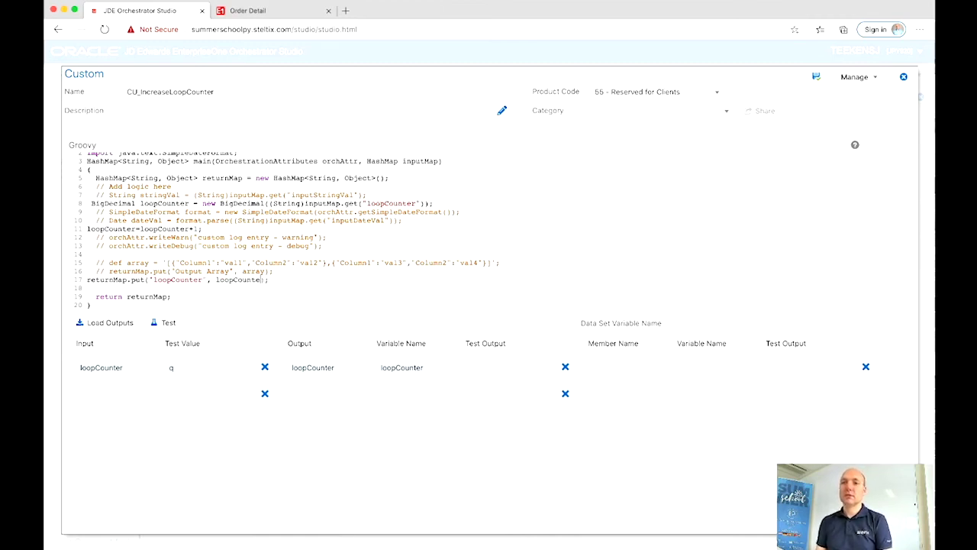
{"action": "type", "text": "r"}
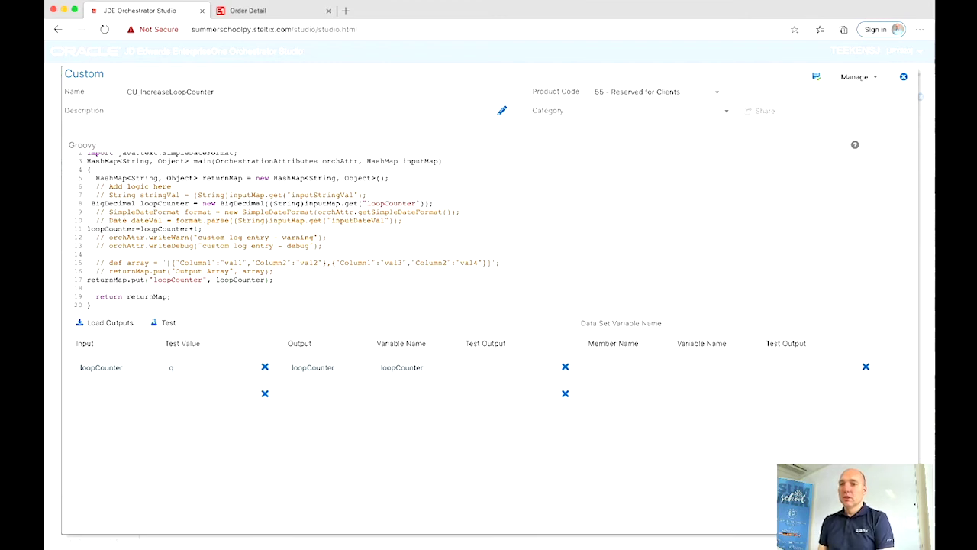
{"action": "left_click", "coordinate": [189, 364]}
Step: Test the script with loopCounter values 1 and 5, then save and close CU_IncreaseLoopCounter
{"action": "type", "text": "1"}
{"action": "left_click", "coordinate": [817, 80]}
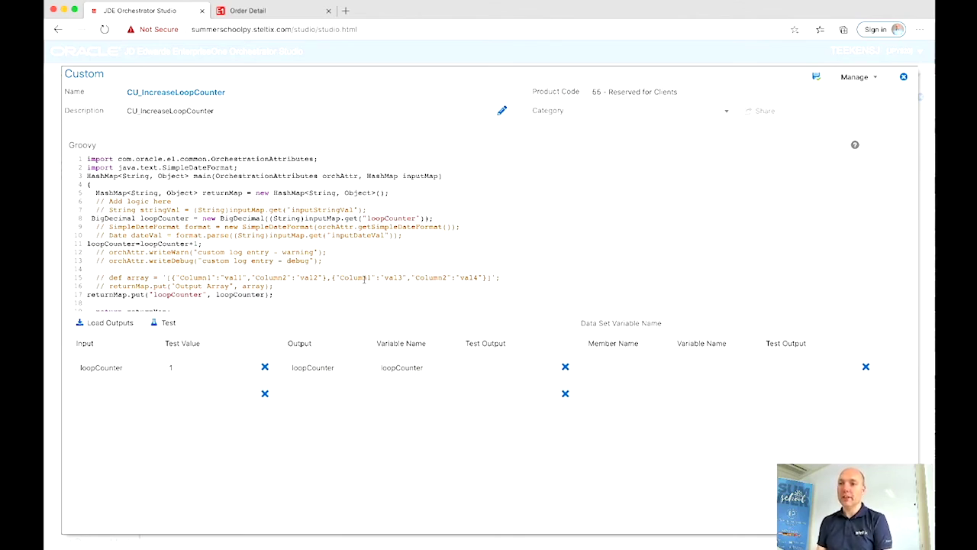
{"action": "left_click", "coordinate": [169, 322]}
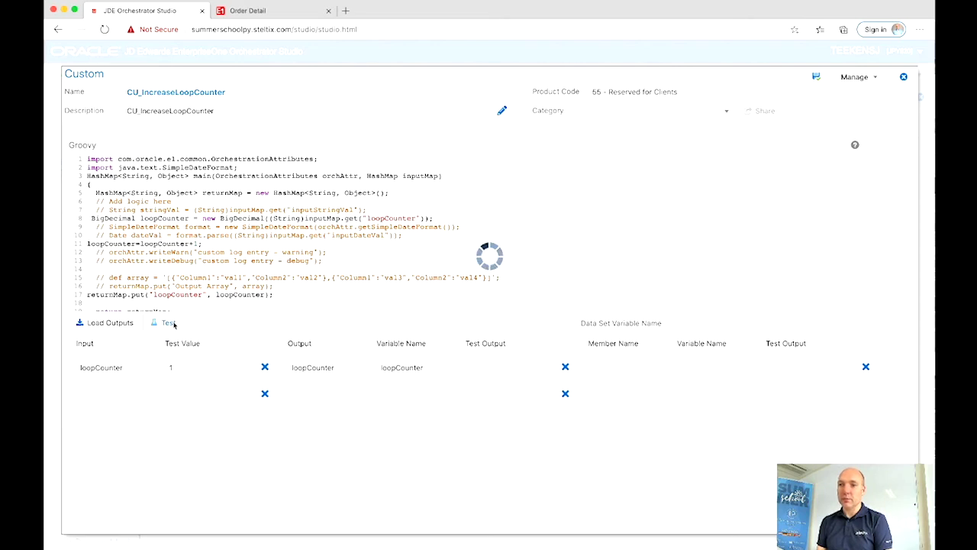
{"action": "left_click", "coordinate": [204, 367]}
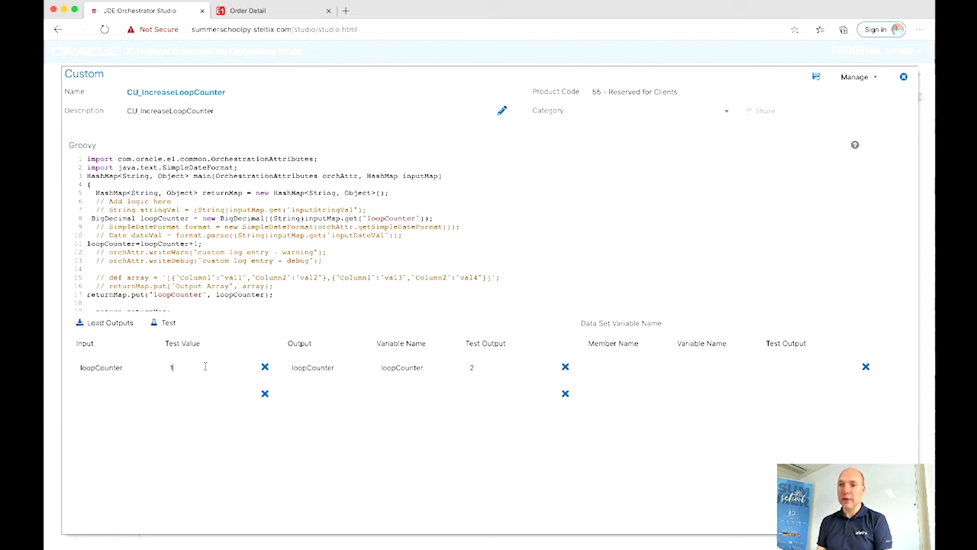
{"action": "type", "text": "5"}
{"action": "left_click", "coordinate": [164, 322]}
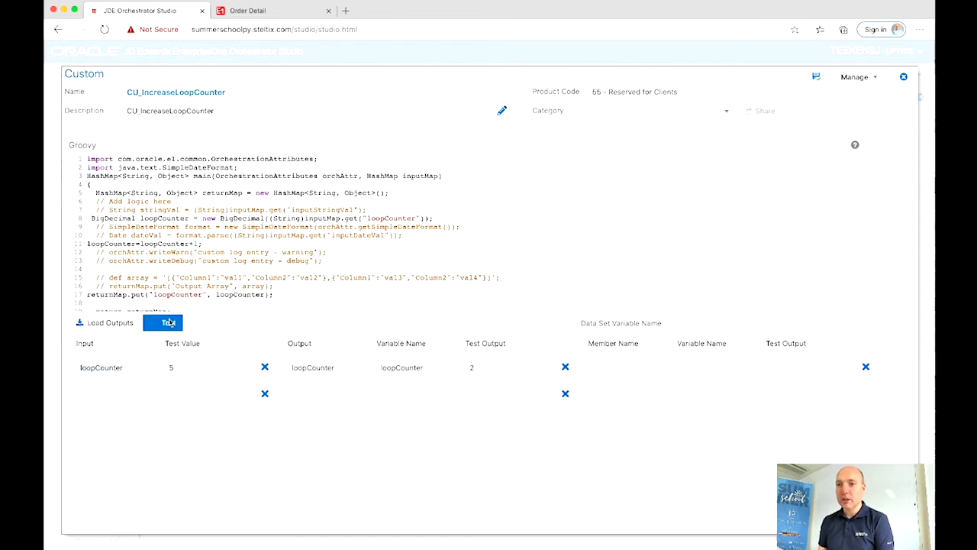
{"action": "left_click", "coordinate": [817, 79]}
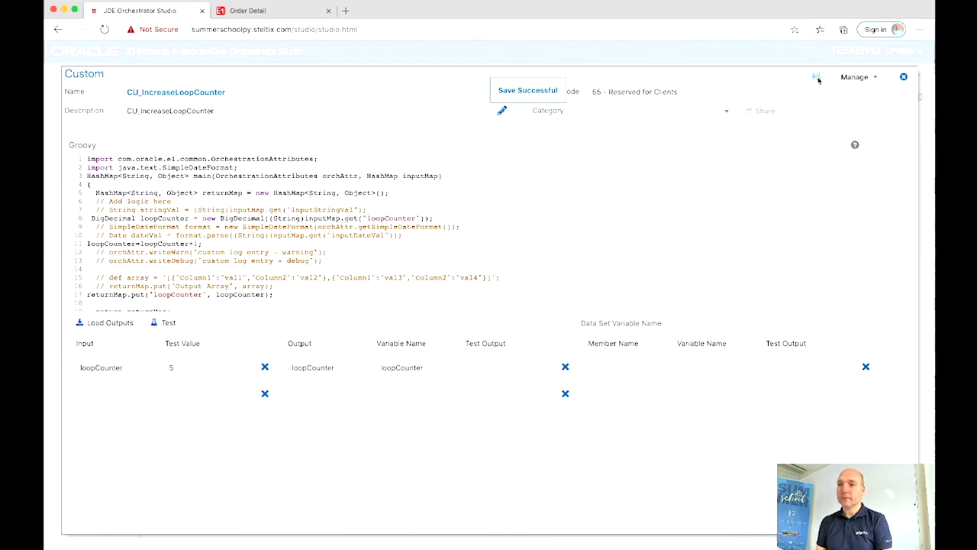
{"action": "left_click", "coordinate": [903, 76]}
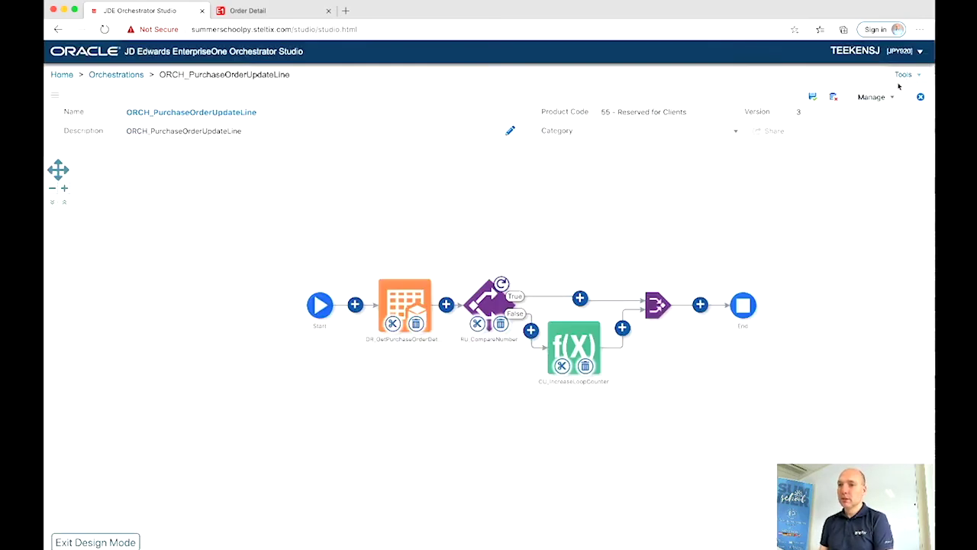
Step: Map CU_IncreaseLoopCounter's loopCounter input to the loopCounter variable and save
{"action": "mouse_move", "coordinate": [574, 342]}
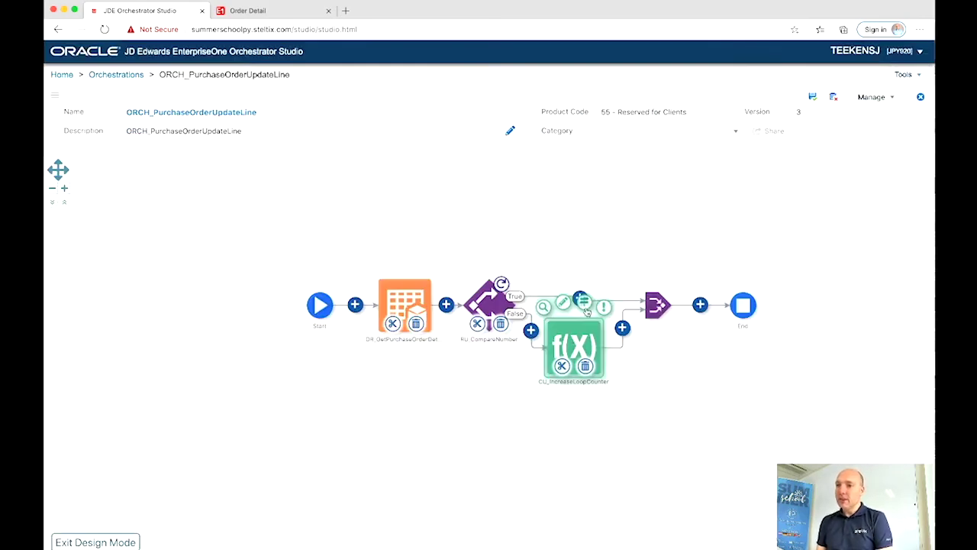
{"action": "left_click", "coordinate": [584, 304]}
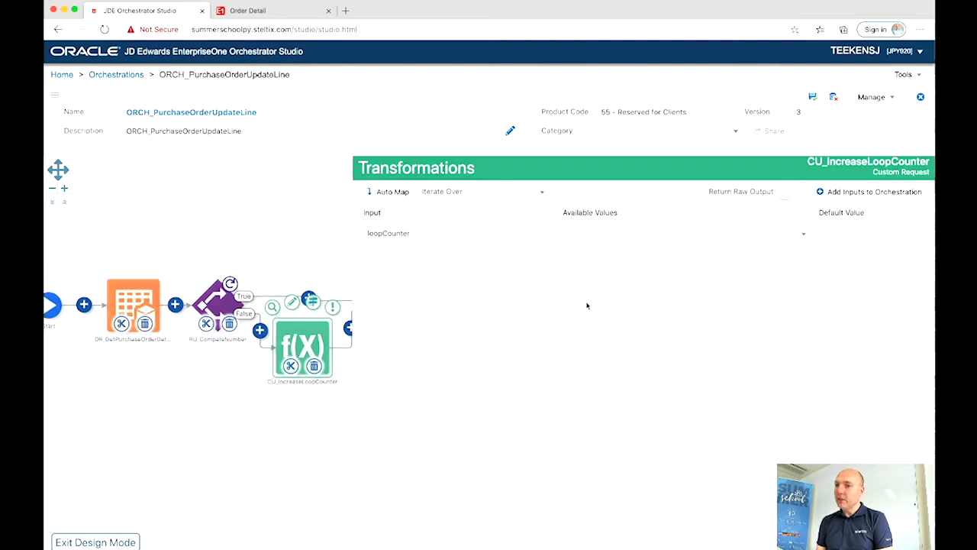
{"action": "left_click", "coordinate": [585, 239]}
{"action": "scroll", "coordinate": [594, 299], "scroll_direction": "down", "scroll_amount": 2}
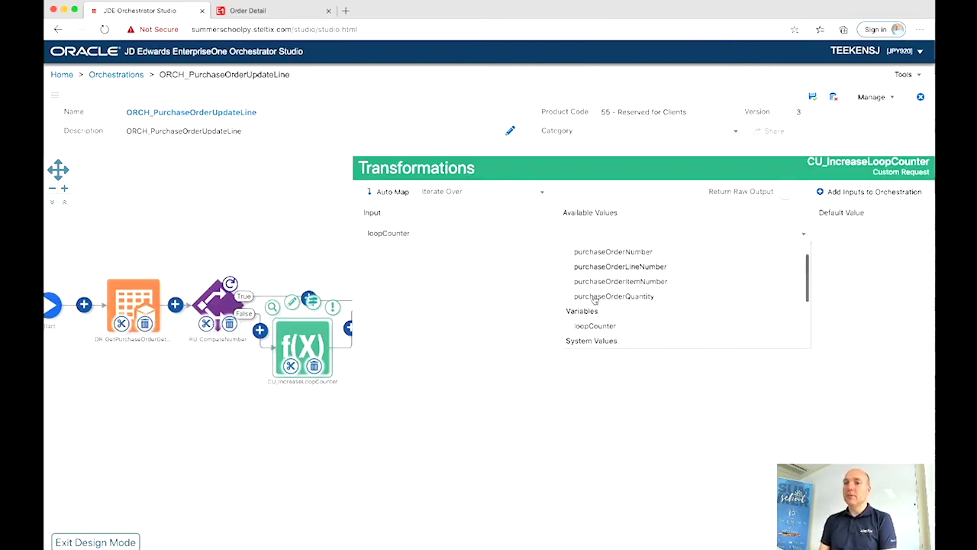
{"action": "left_click", "coordinate": [594, 318]}
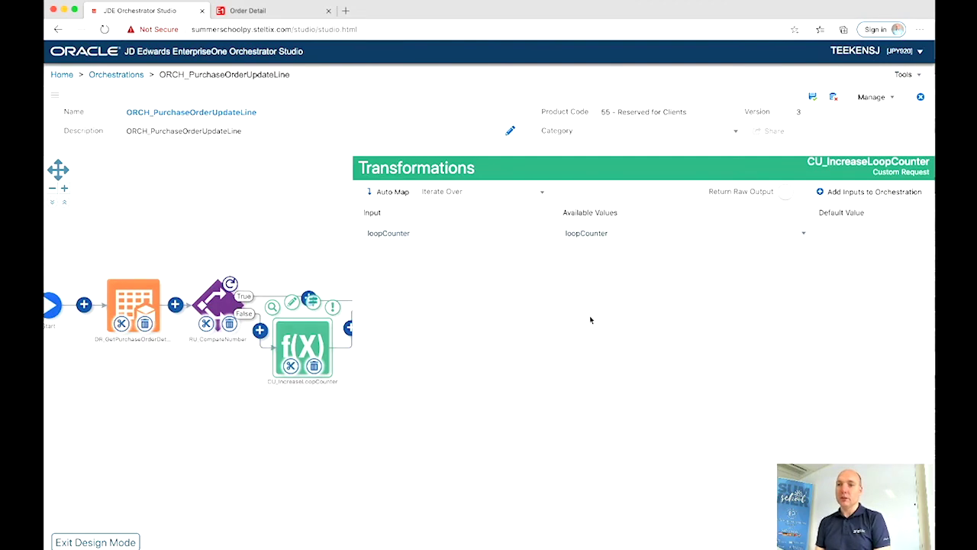
{"action": "left_click", "coordinate": [812, 99]}
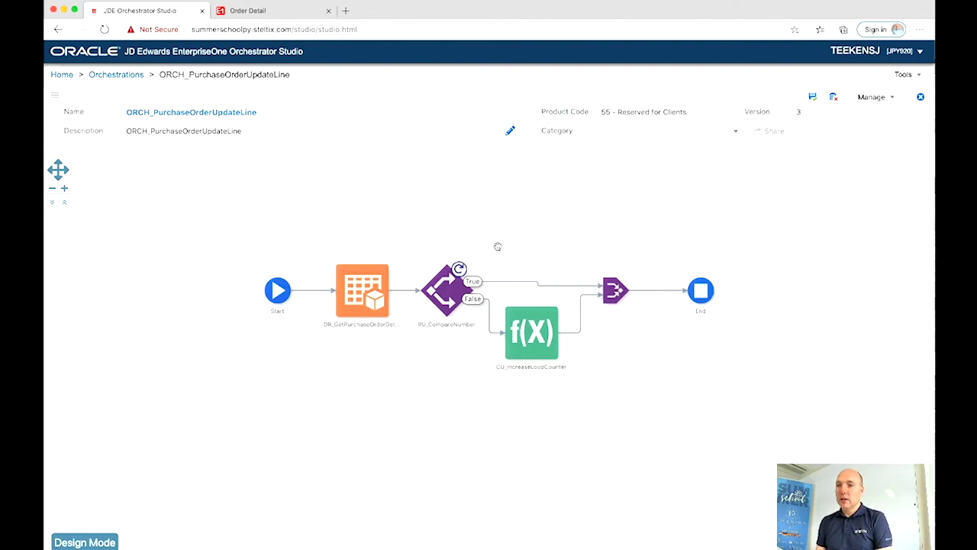
Step: Add a form request step on RU_CompareNumber's True branch
{"action": "left_click", "coordinate": [84, 542]}
{"action": "left_click", "coordinate": [537, 284]}
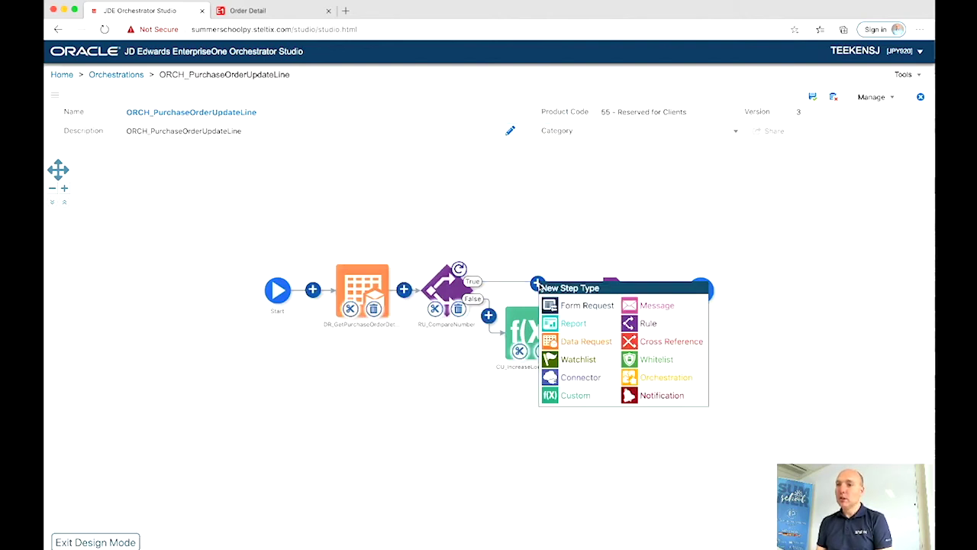
{"action": "left_click", "coordinate": [552, 305]}
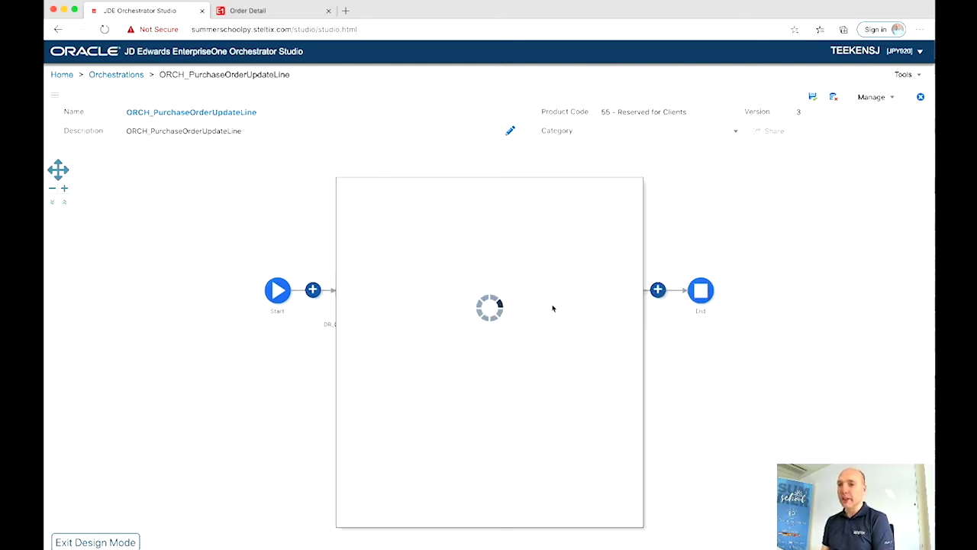
Step: Create a new form request named FR_PurchaseOrderUpdateLine and save it
{"action": "left_click", "coordinate": [374, 211]}
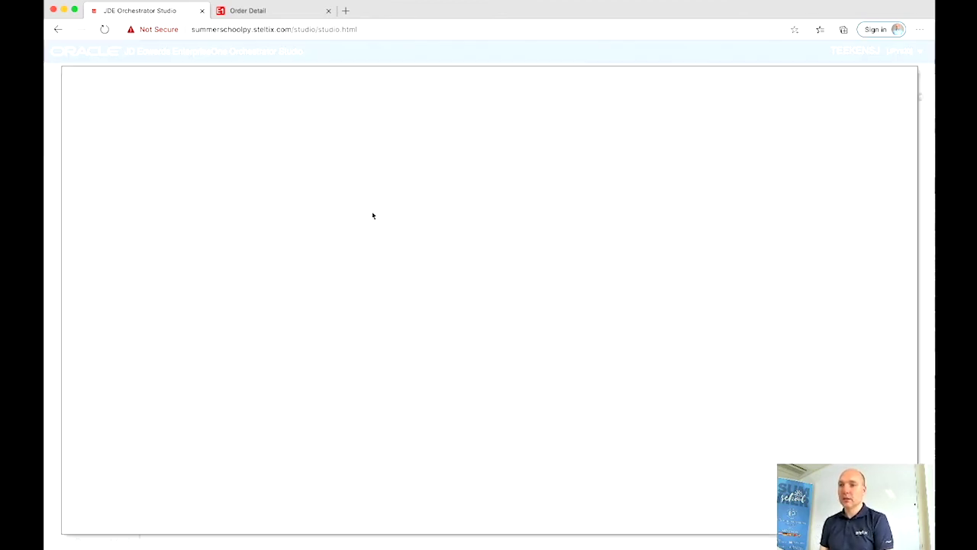
{"action": "left_click", "coordinate": [145, 91]}
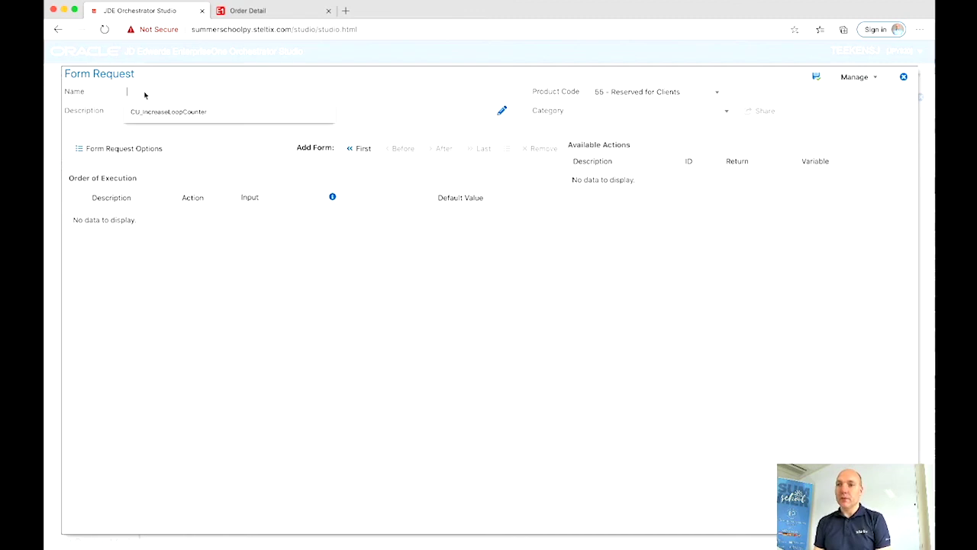
{"action": "type", "text": "FR"}
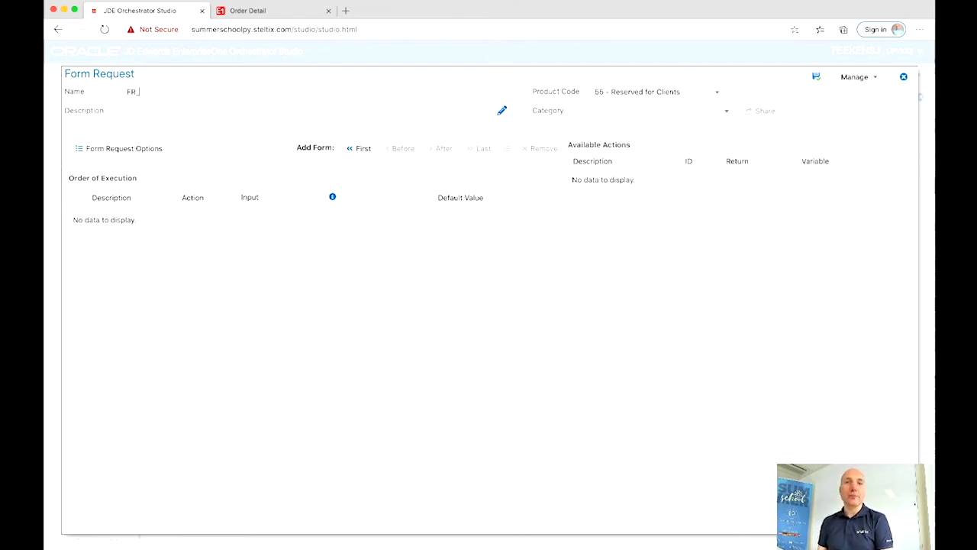
{"action": "type", "text": "_Pur"}
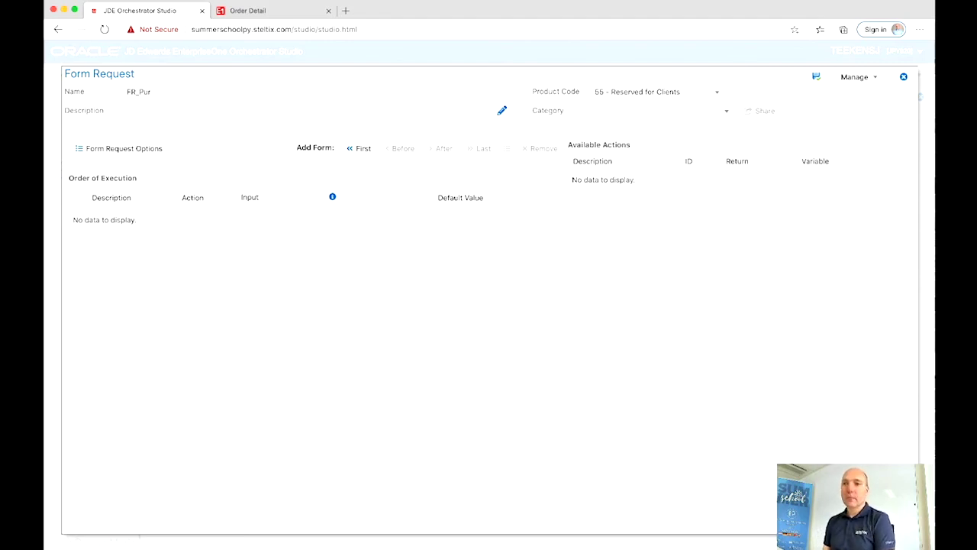
{"action": "type", "text": "chaseO"}
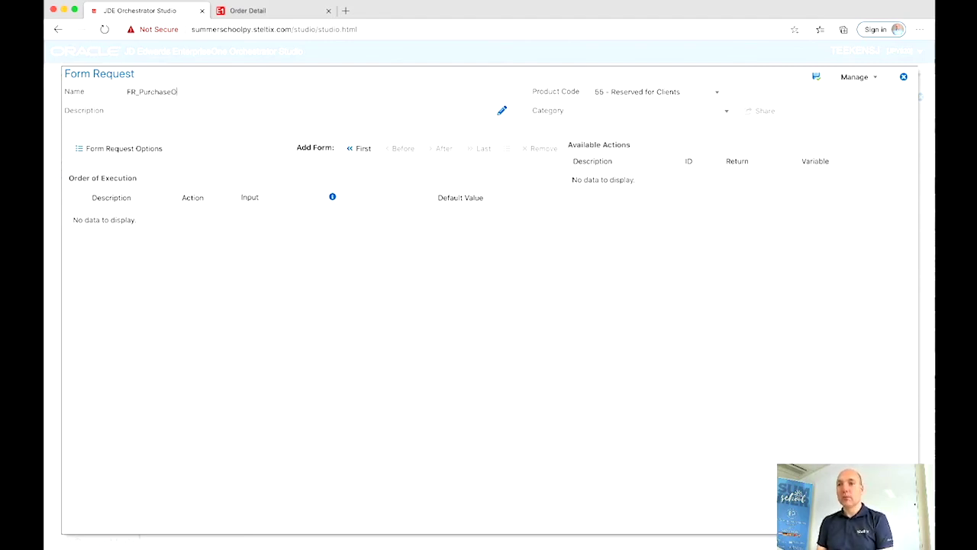
{"action": "type", "text": "rderU"}
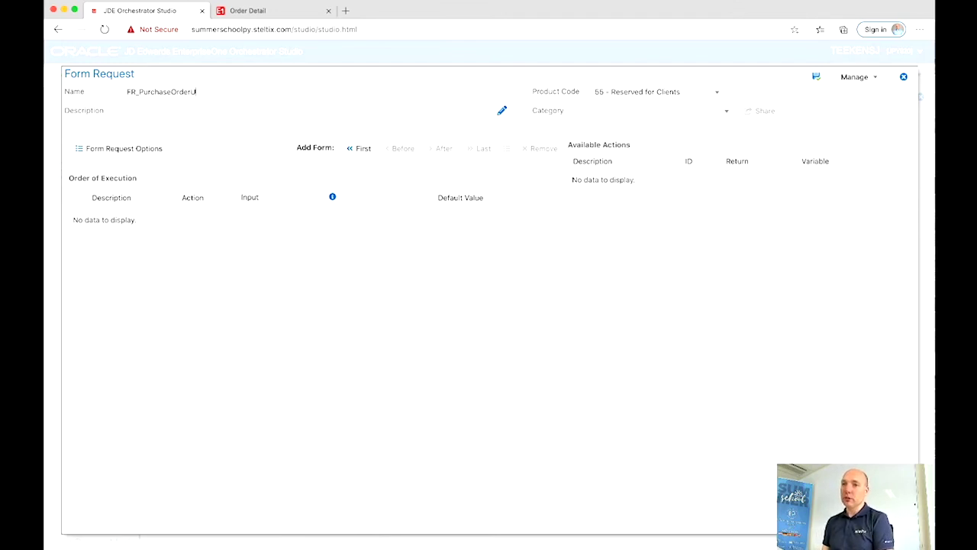
{"action": "type", "text": "pdate"}
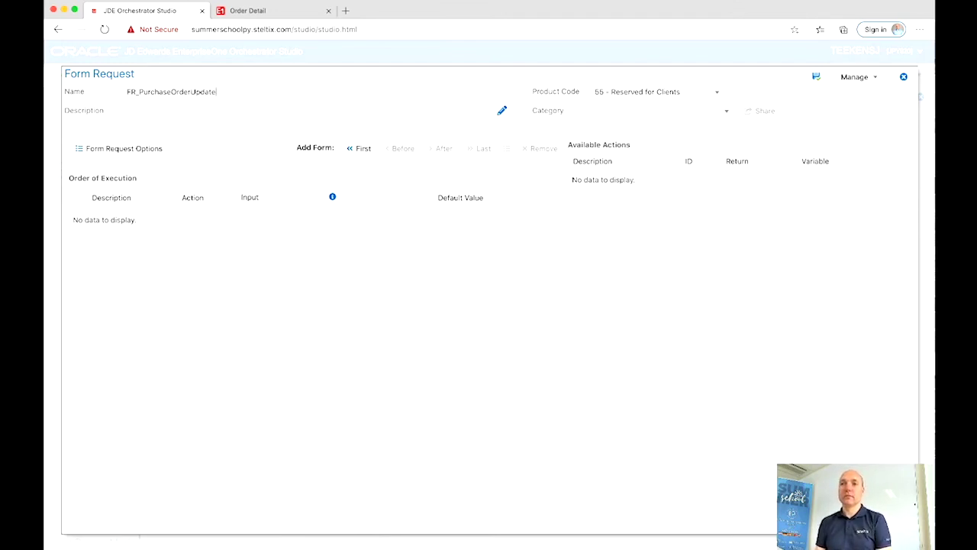
{"action": "type", "text": "Line"}
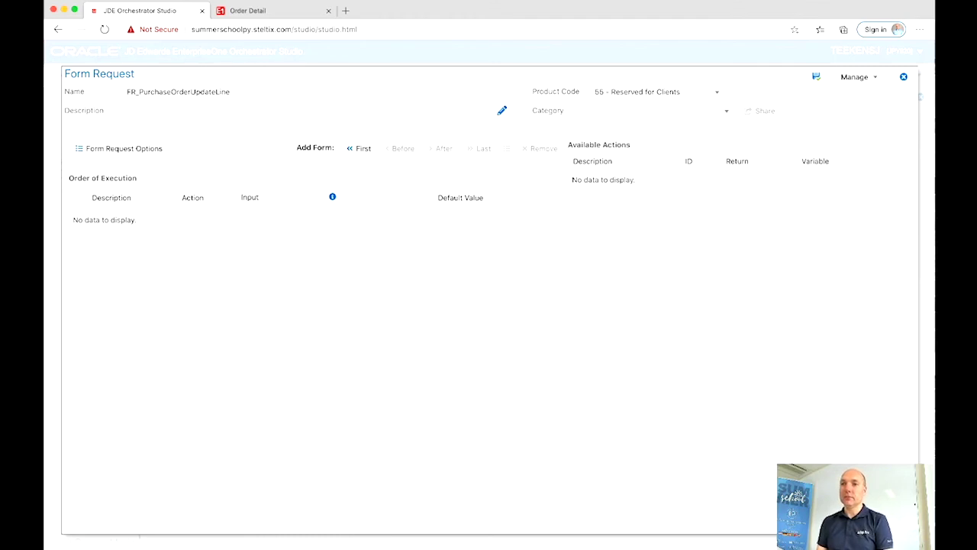
{"action": "left_click", "coordinate": [816, 77]}
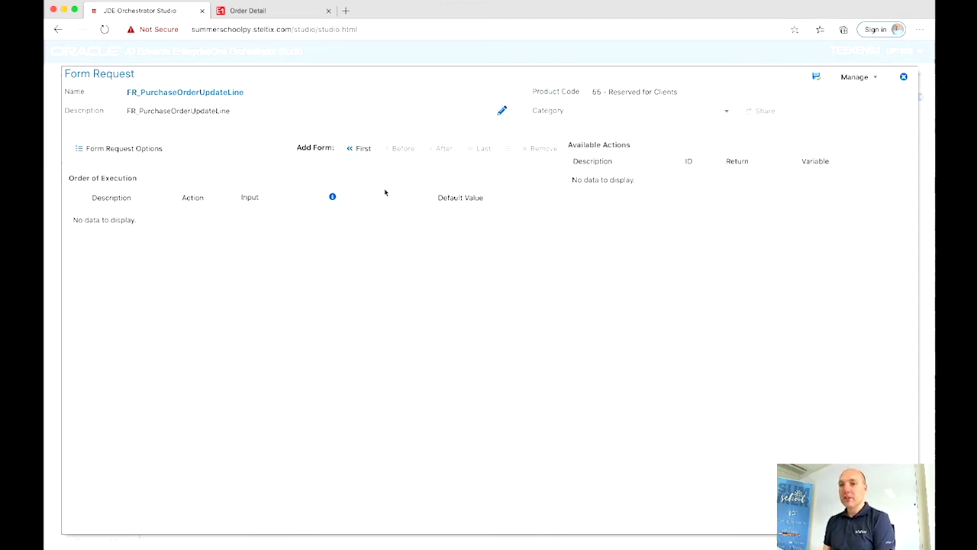
{"action": "left_click", "coordinate": [363, 149]}
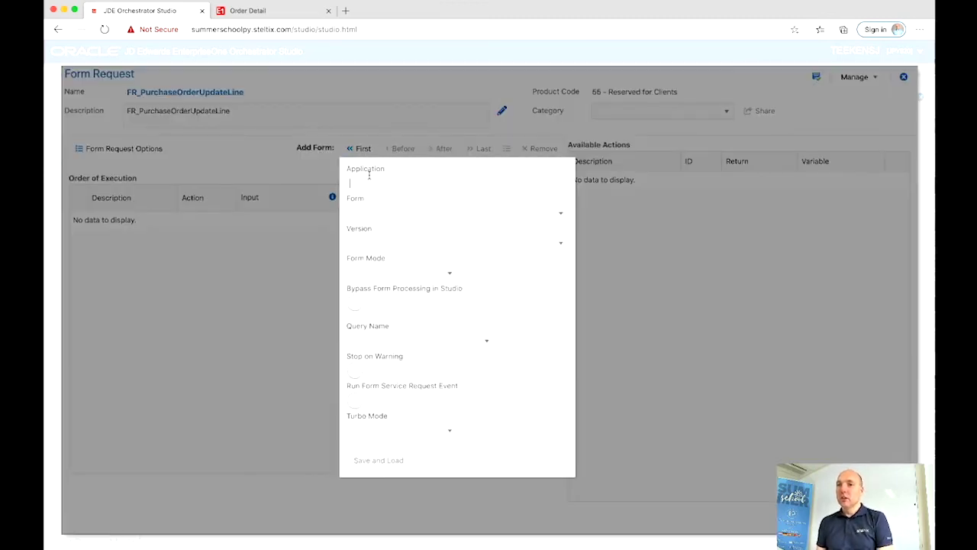
Step: Load form W4310I Work With Order Headers from application P4310 as the first form
{"action": "type", "text": "P4310"}
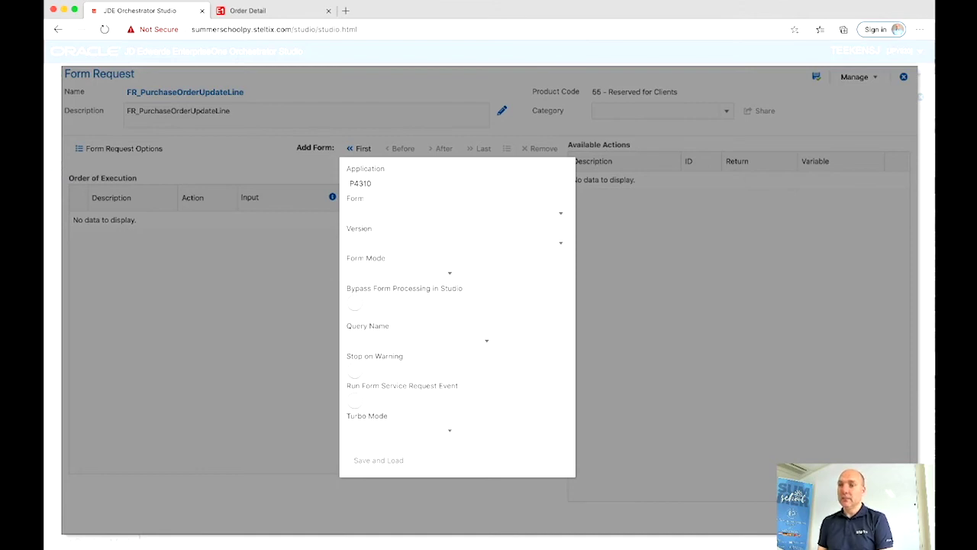
{"action": "left_click", "coordinate": [359, 218]}
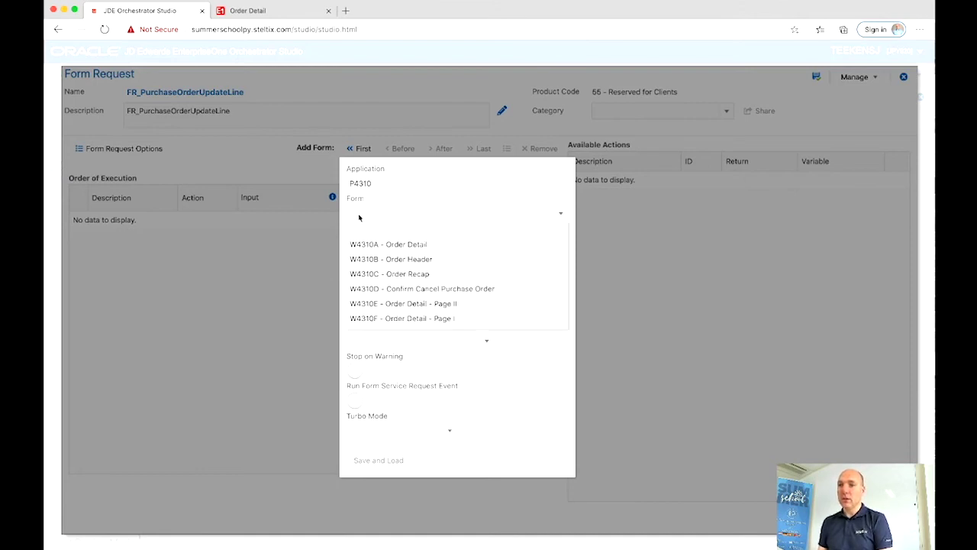
{"action": "scroll", "coordinate": [371, 302], "scroll_direction": "down", "scroll_amount": 4}
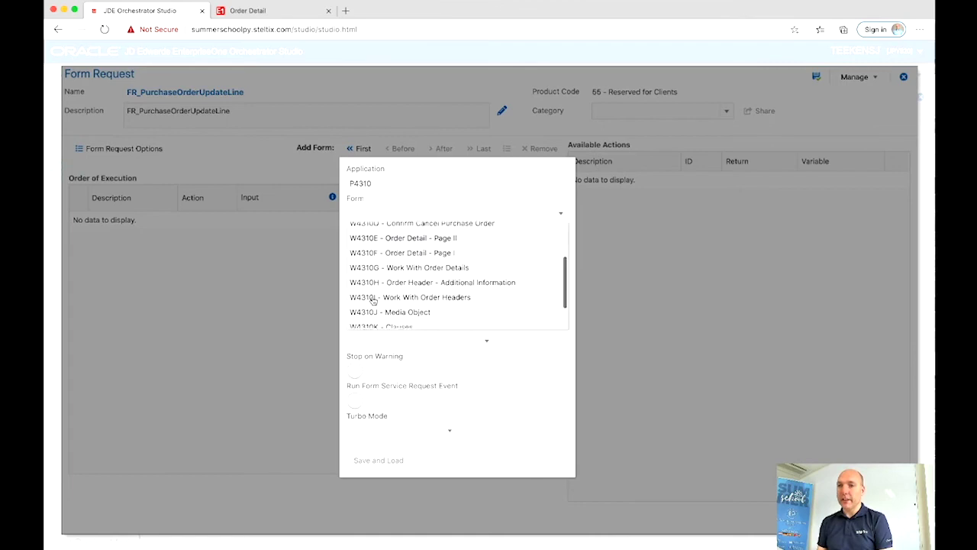
{"action": "left_click", "coordinate": [373, 299]}
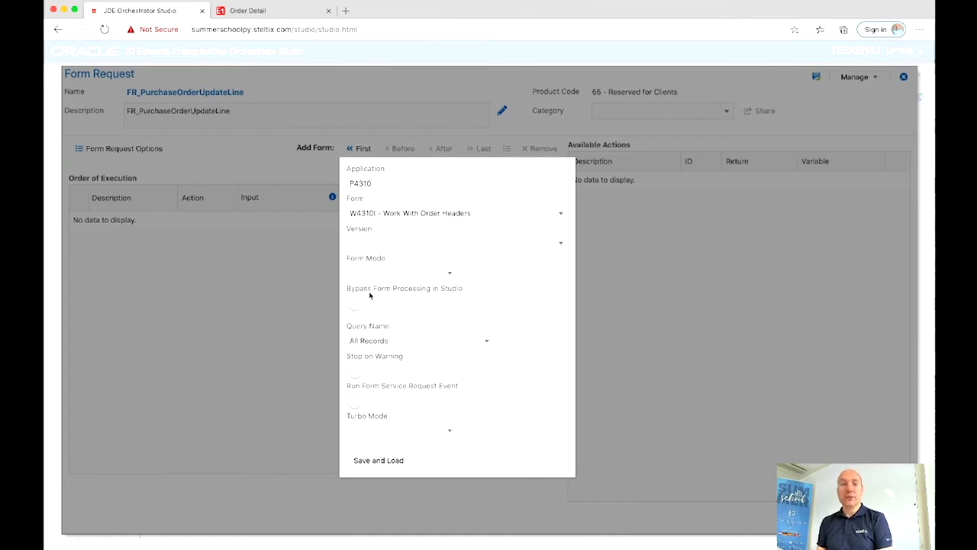
{"action": "left_click", "coordinate": [361, 467]}
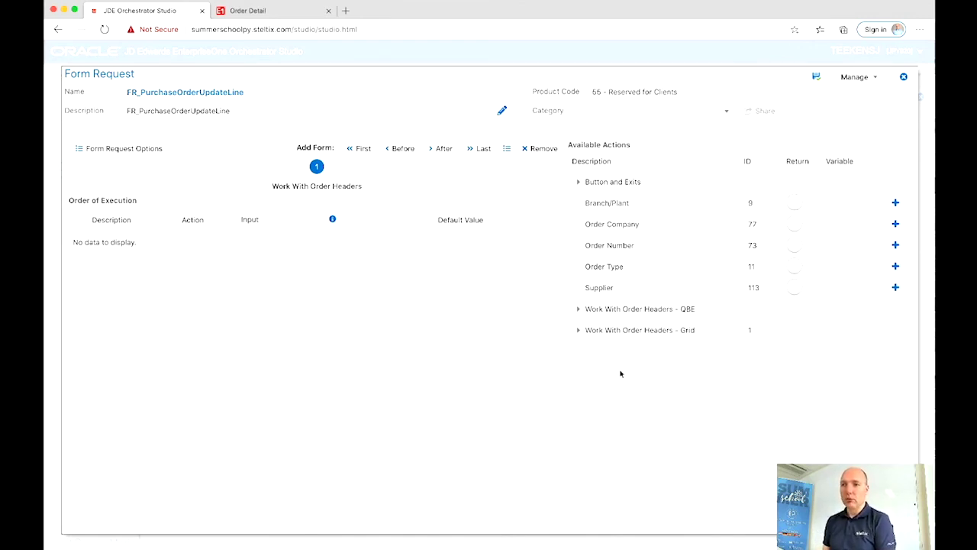
Step: Add Order Number, Find and Select Row to the Work With Order Headers execution order
{"action": "left_click", "coordinate": [896, 246]}
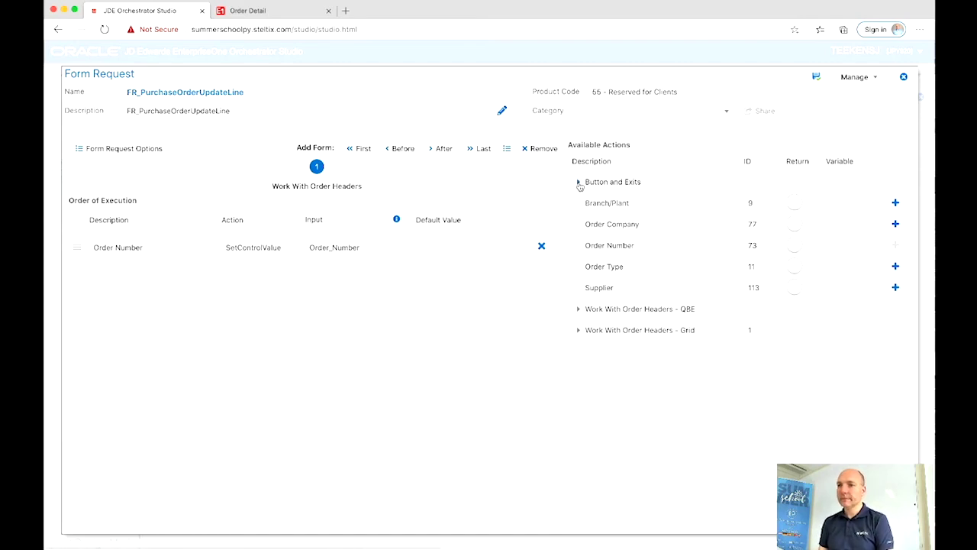
{"action": "left_click", "coordinate": [579, 183]}
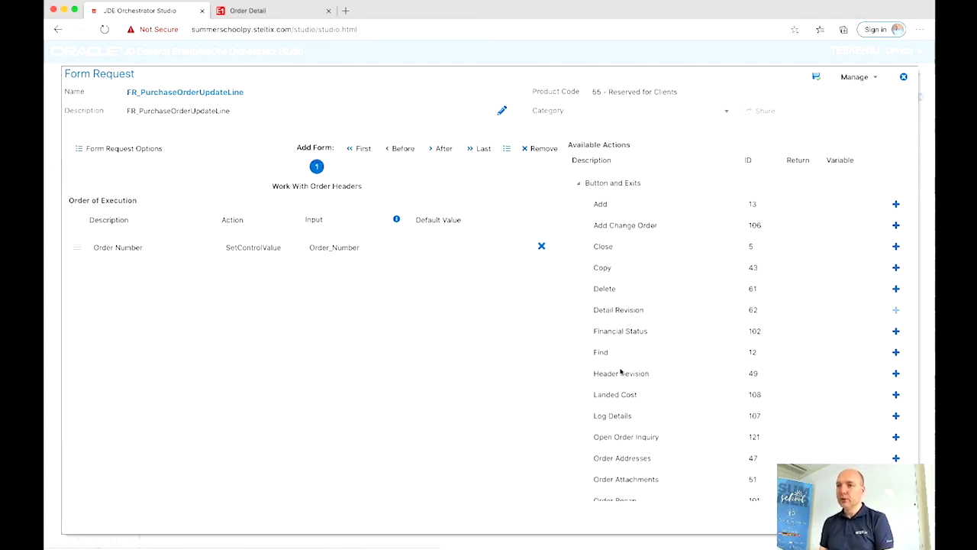
{"action": "left_click", "coordinate": [897, 353]}
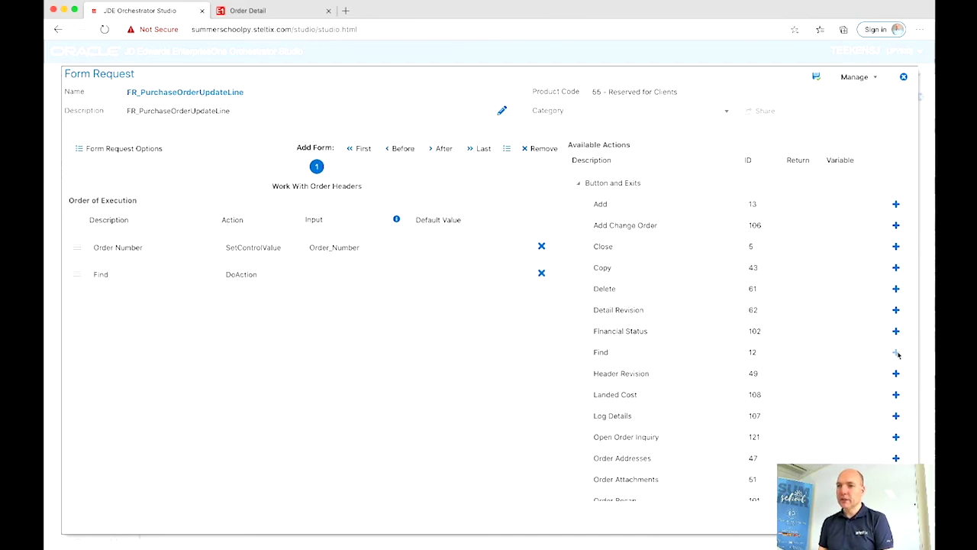
{"action": "left_click", "coordinate": [579, 186]}
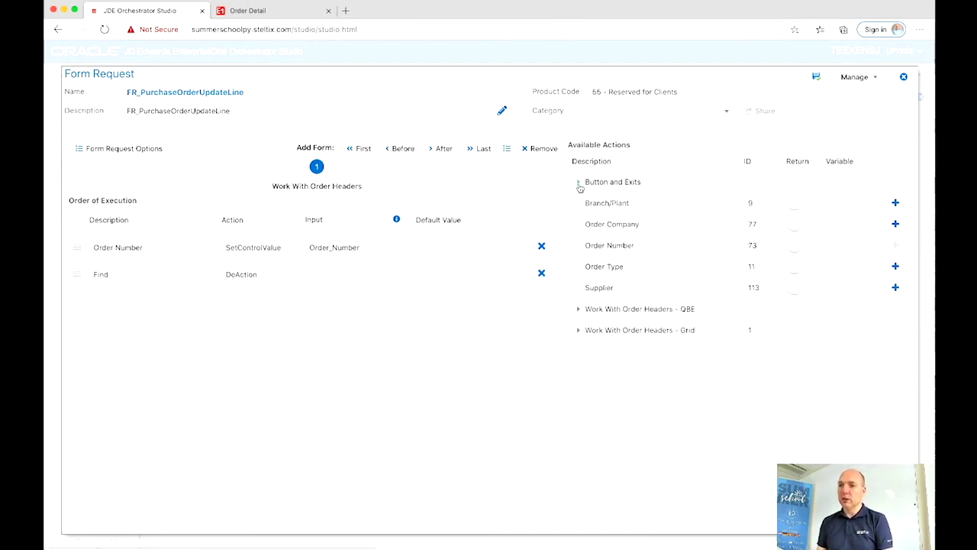
{"action": "left_click", "coordinate": [579, 331]}
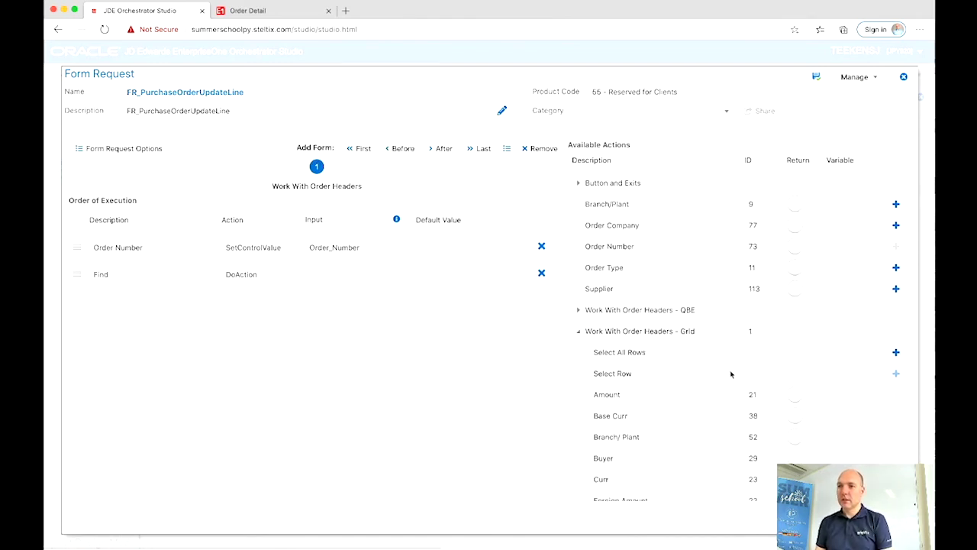
{"action": "left_click", "coordinate": [897, 373]}
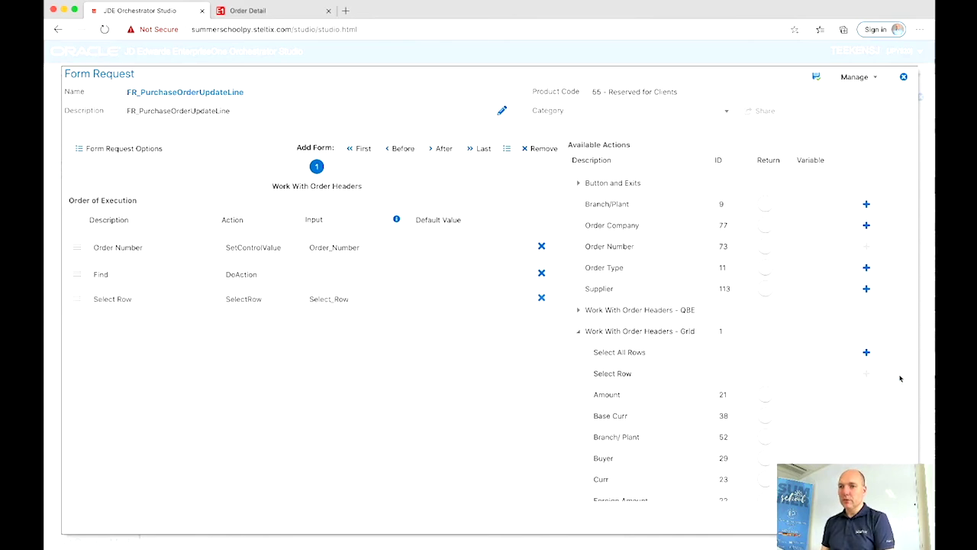
Step: Give Select Row a default value of 1 and clear its input mapping
{"action": "left_click", "coordinate": [455, 306]}
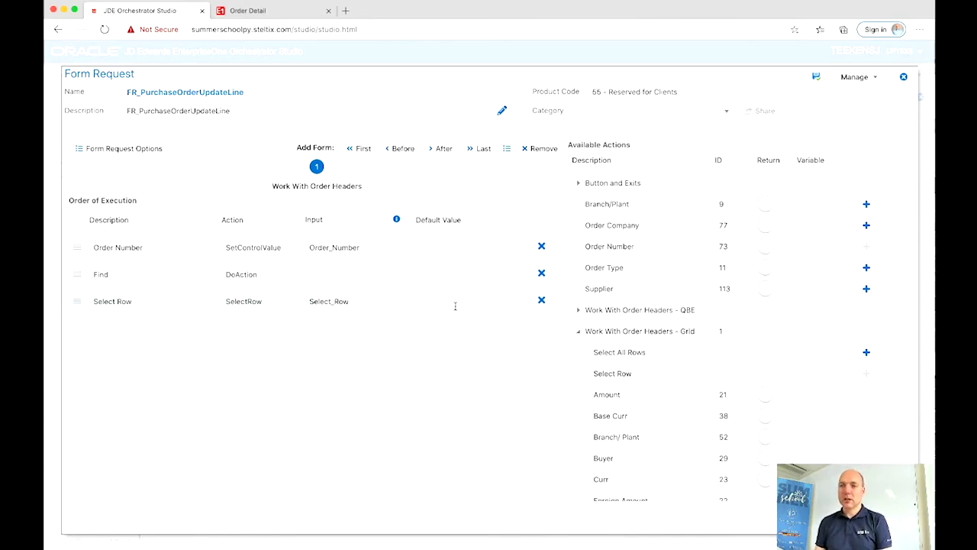
{"action": "type", "text": "1"}
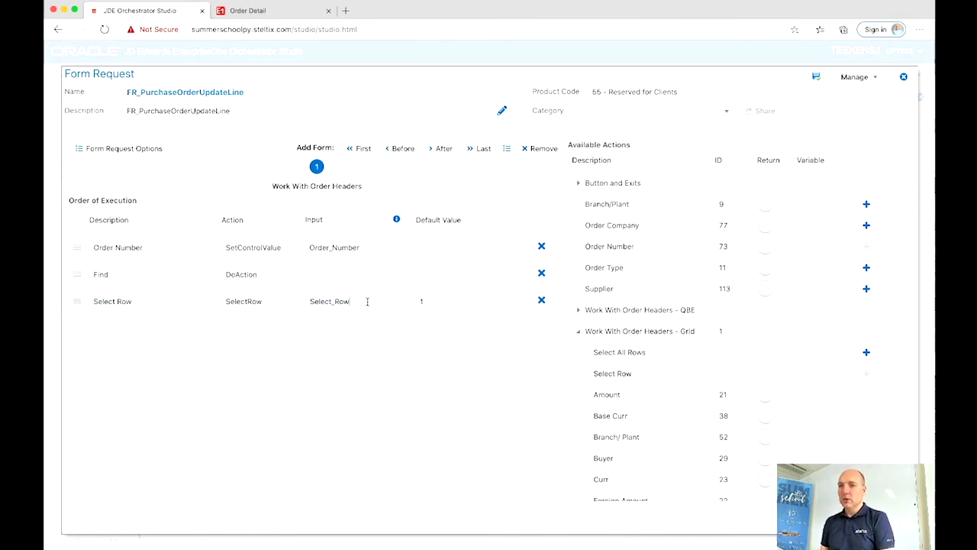
{"action": "left_click_drag", "start_coordinate": [365, 302], "coordinate": [352, 303]}
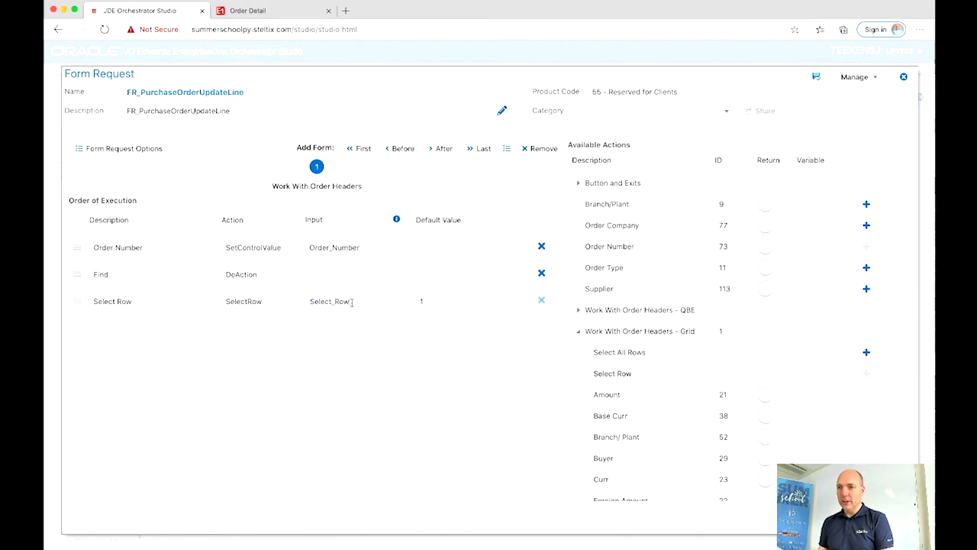
{"action": "key", "text": "BackSpace"}
{"action": "key", "text": "BackSpace"}
{"action": "key", "text": "BackSpace"}
{"action": "key", "text": "BackSpace"}
{"action": "key", "text": "BackSpace"}
{"action": "key", "text": "BackSpace"}
{"action": "key", "text": "BackSpace"}
{"action": "key", "text": "BackSpace"}
{"action": "key", "text": "BackSpace"}
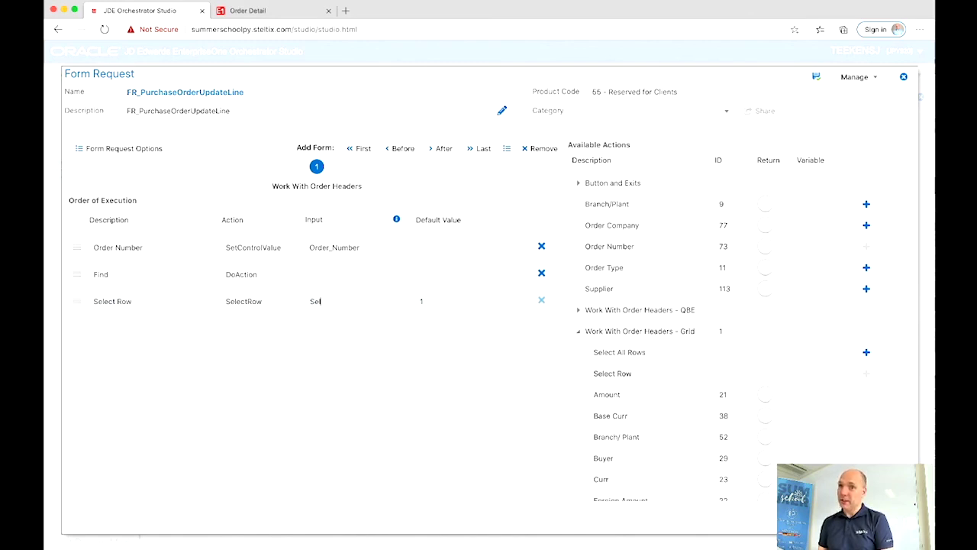
{"action": "key", "text": "BackSpace"}
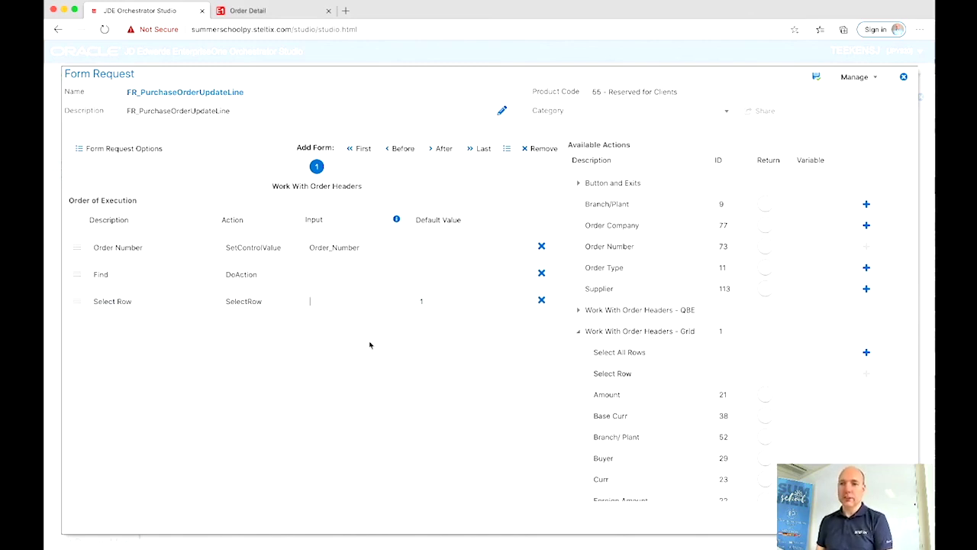
Step: Add the Select exit action after Select Row
{"action": "left_click", "coordinate": [578, 184]}
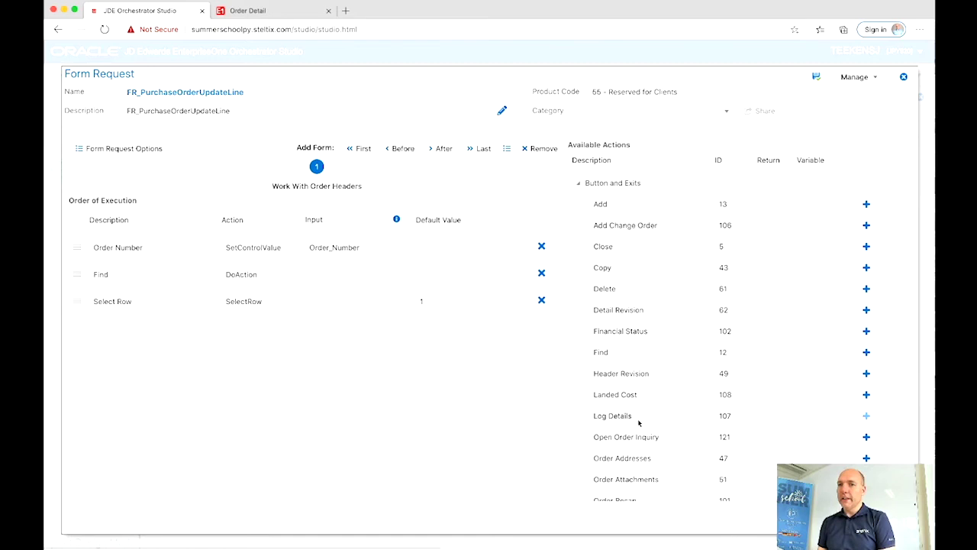
{"action": "scroll", "coordinate": [640, 422], "scroll_direction": "down", "scroll_amount": 3}
{"action": "scroll", "coordinate": [640, 423], "scroll_direction": "down", "scroll_amount": 2}
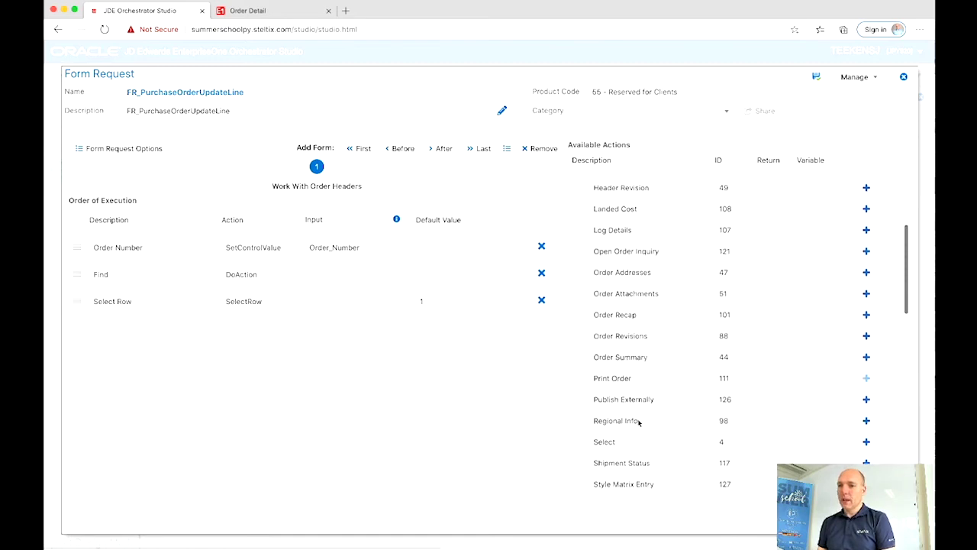
{"action": "left_click", "coordinate": [866, 433]}
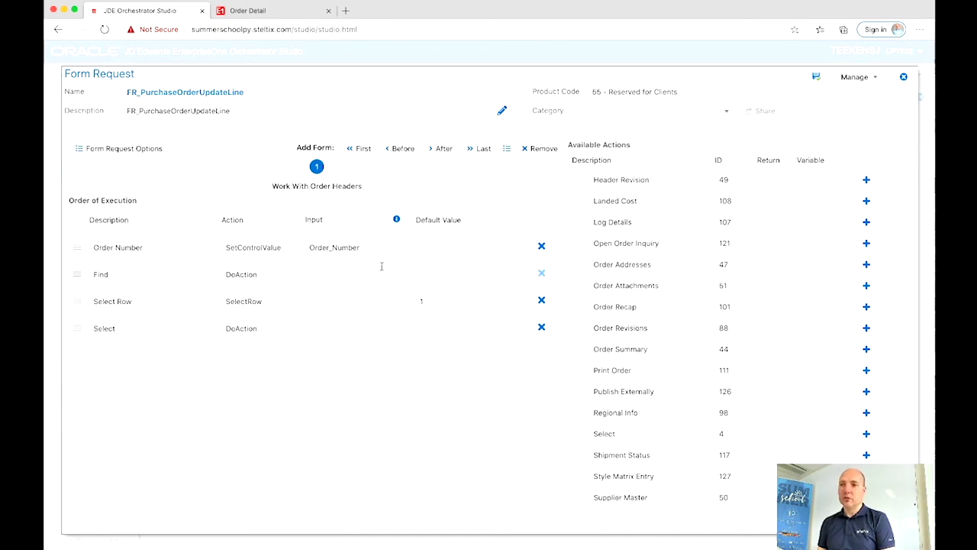
Step: Add application P4310 form W4310A - Order Detail after Work With Order Headers, then load it
{"action": "left_click", "coordinate": [442, 151]}
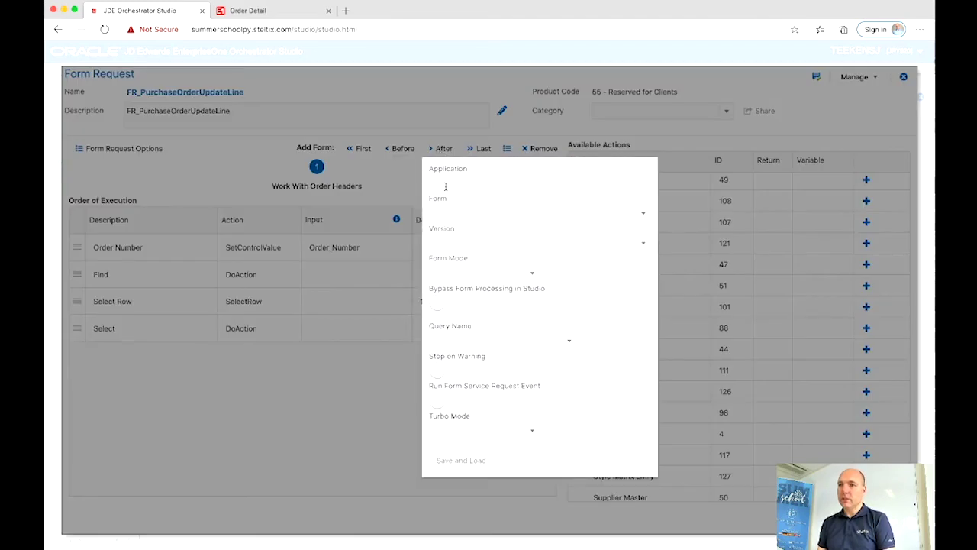
{"action": "type", "text": "P4310"}
{"action": "key", "text": "Tab"}
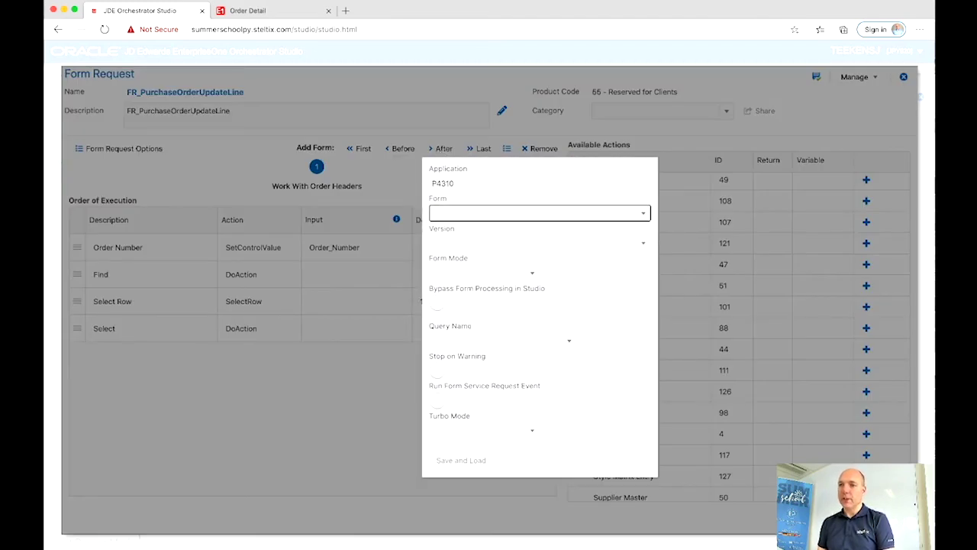
{"action": "left_click", "coordinate": [455, 217]}
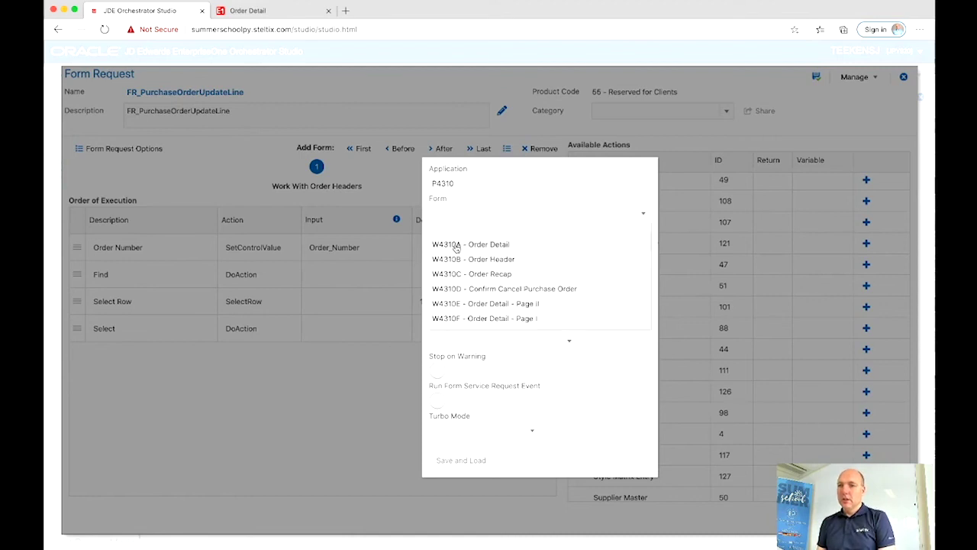
{"action": "left_click", "coordinate": [456, 246]}
{"action": "left_click", "coordinate": [456, 460]}
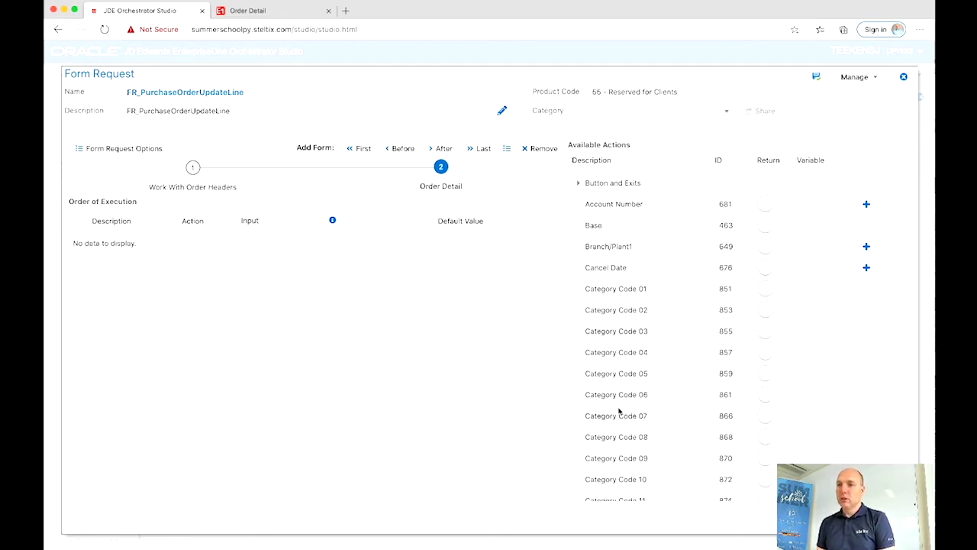
Step: Add the Order Detail grid's Row Number for Update step
{"action": "scroll", "coordinate": [619, 411], "scroll_direction": "down", "scroll_amount": 5}
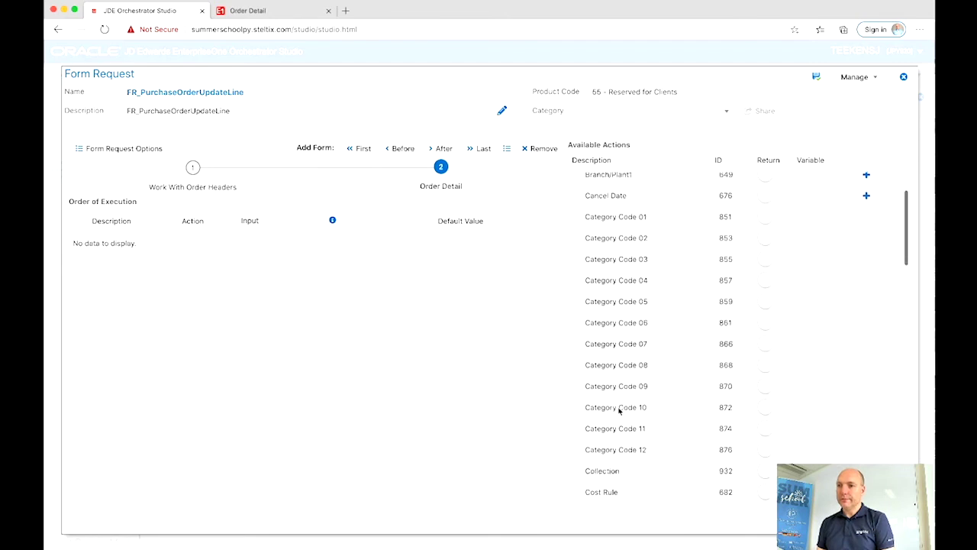
{"action": "scroll", "coordinate": [619, 411], "scroll_direction": "down", "scroll_amount": 10}
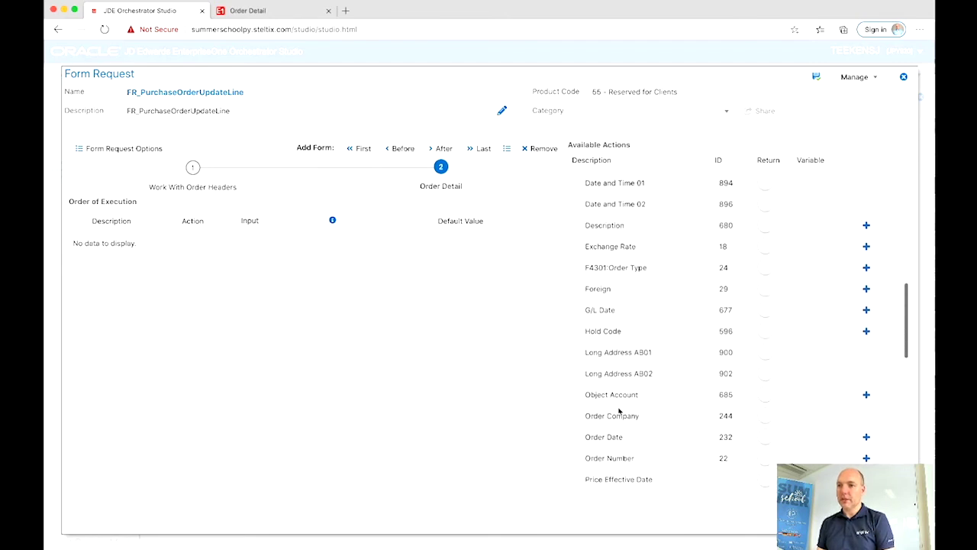
{"action": "scroll", "coordinate": [619, 409], "scroll_direction": "down", "scroll_amount": 8}
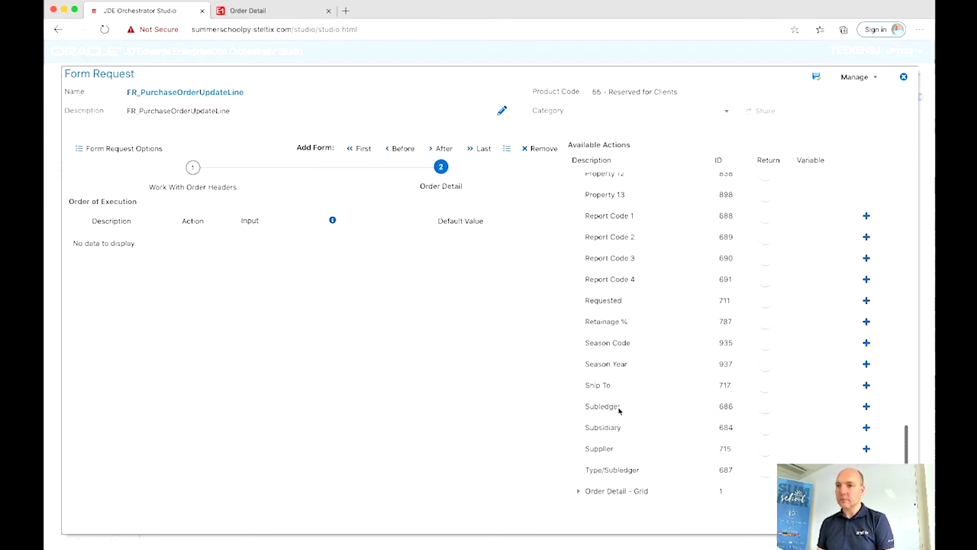
{"action": "left_click", "coordinate": [588, 489]}
{"action": "scroll", "coordinate": [606, 451], "scroll_direction": "down", "scroll_amount": 5}
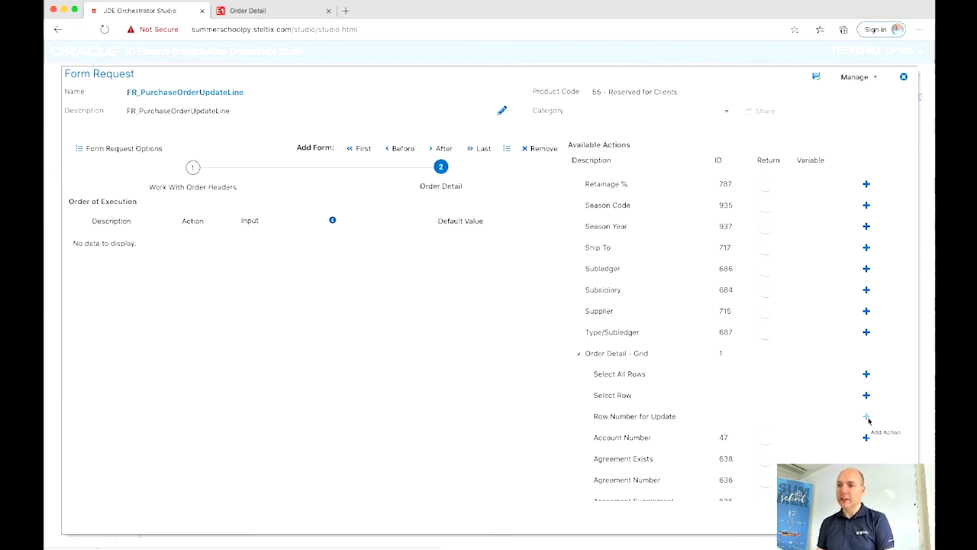
{"action": "left_click", "coordinate": [866, 417]}
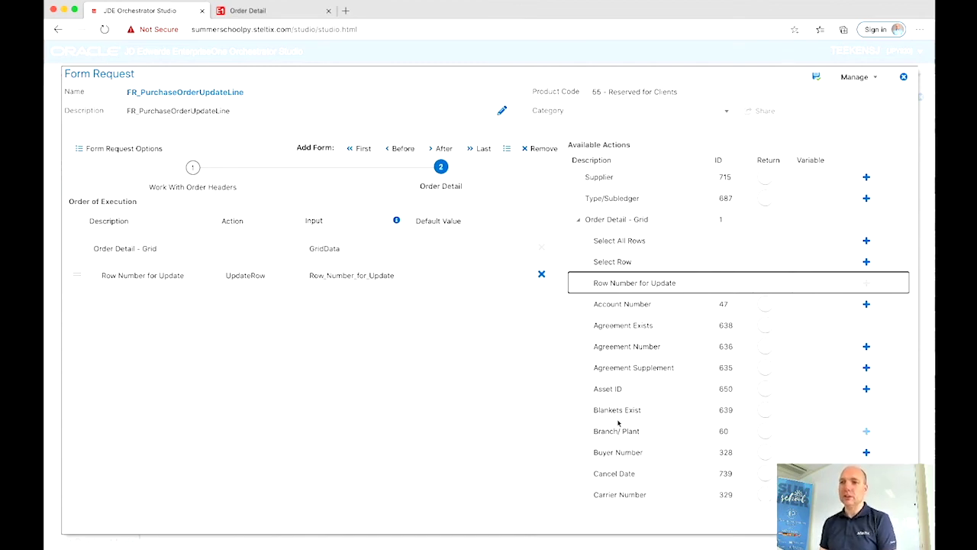
Step: Add steps setting the grid's Item Number and Quantity Ordered
{"action": "scroll", "coordinate": [619, 422], "scroll_direction": "down", "scroll_amount": 2}
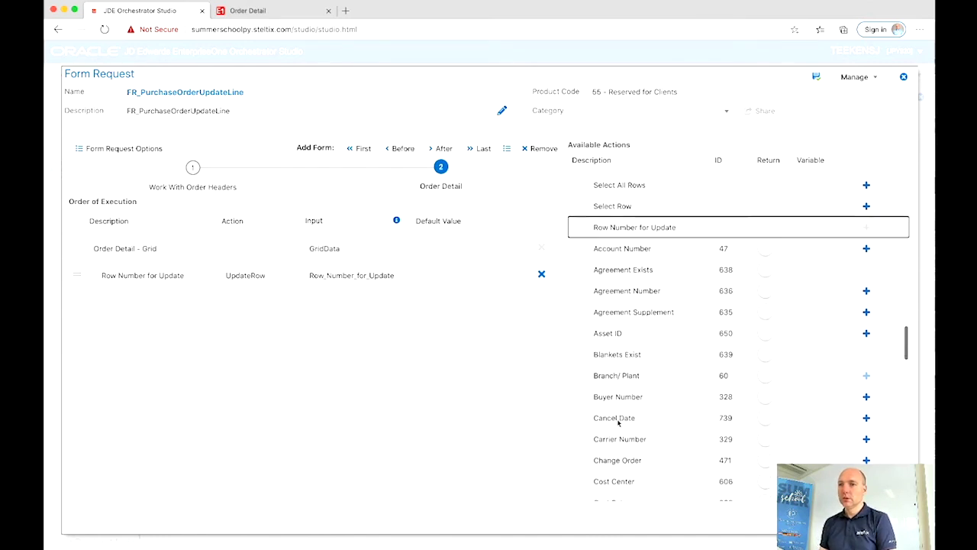
{"action": "scroll", "coordinate": [619, 422], "scroll_direction": "down", "scroll_amount": 2}
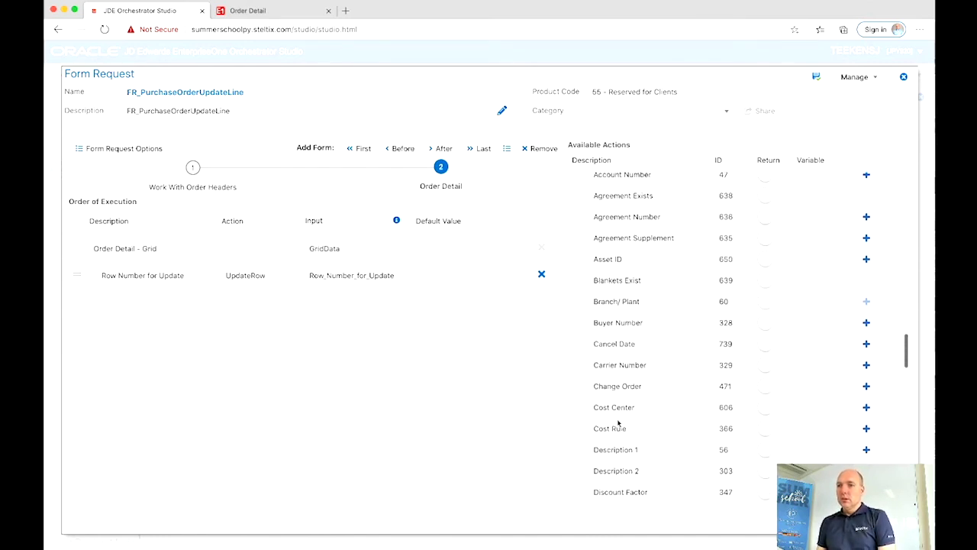
{"action": "scroll", "coordinate": [618, 423], "scroll_direction": "down", "scroll_amount": 6}
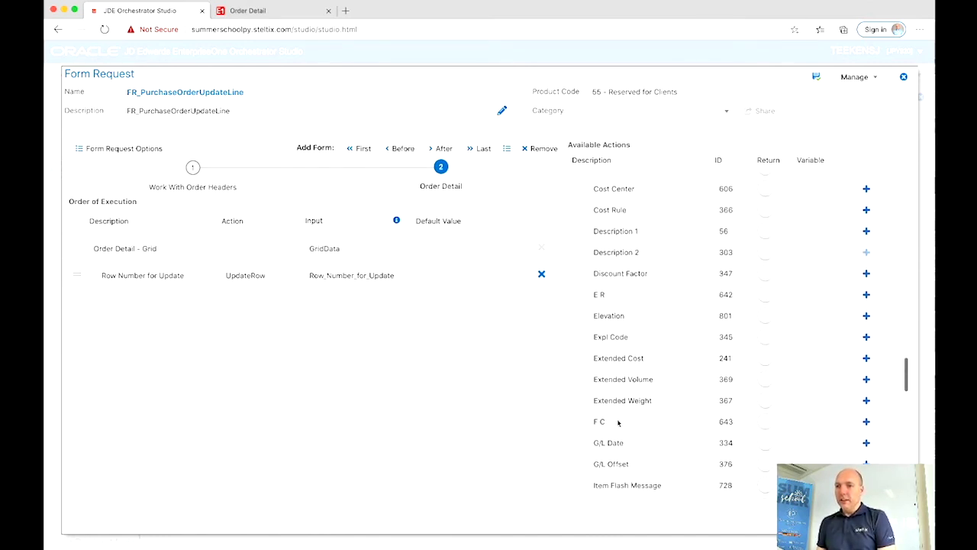
{"action": "scroll", "coordinate": [623, 422], "scroll_direction": "down", "scroll_amount": 4}
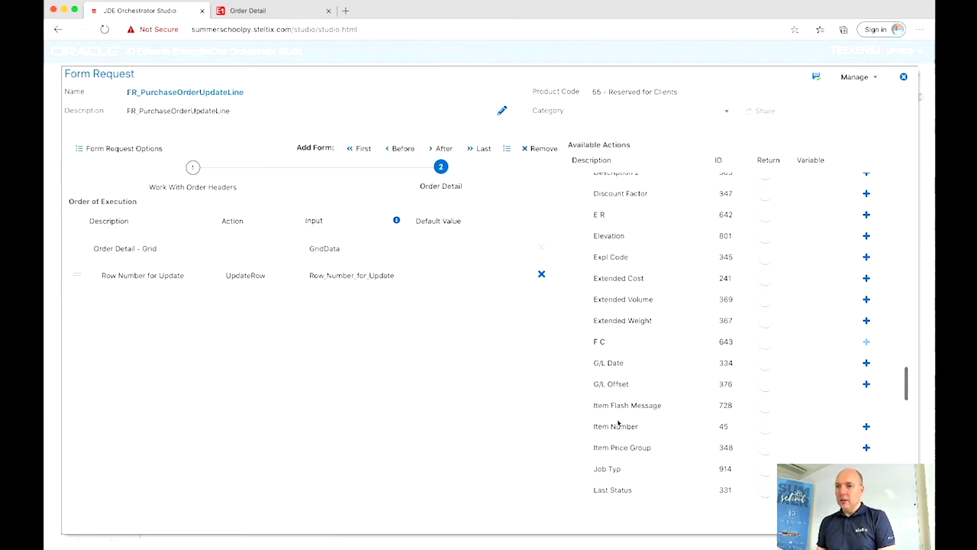
{"action": "left_click", "coordinate": [867, 379]}
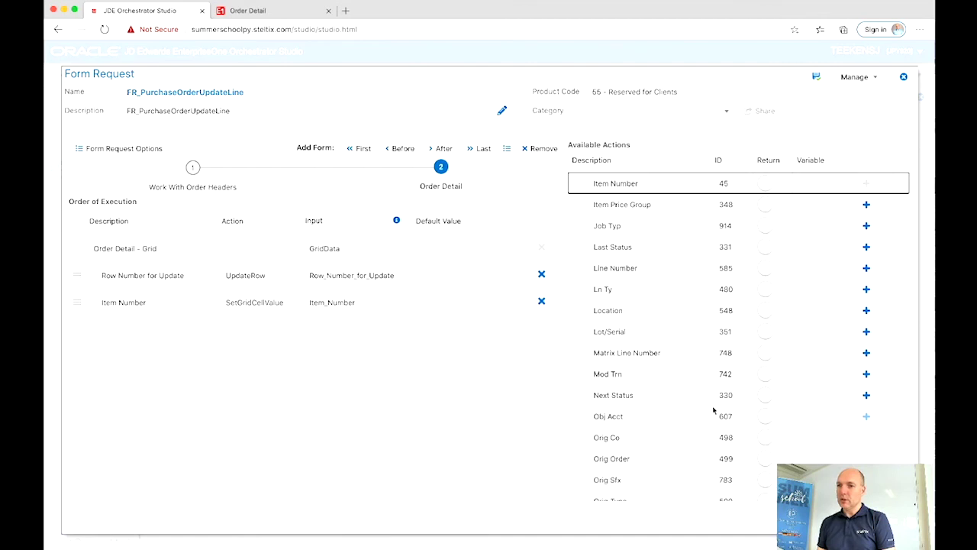
{"action": "scroll", "coordinate": [713, 407], "scroll_direction": "down", "scroll_amount": 10}
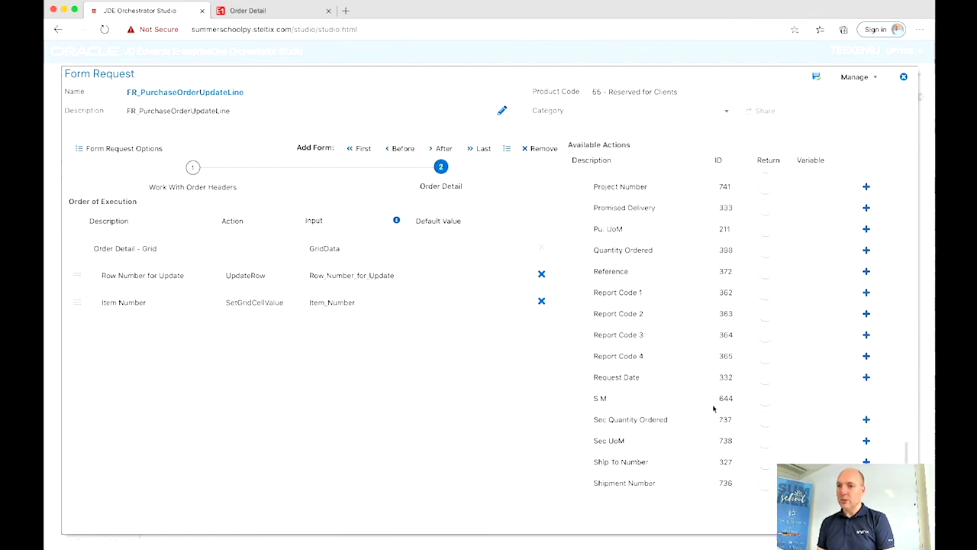
{"action": "scroll", "coordinate": [713, 407], "scroll_direction": "down", "scroll_amount": 5}
{"action": "scroll", "coordinate": [713, 408], "scroll_direction": "down", "scroll_amount": 3}
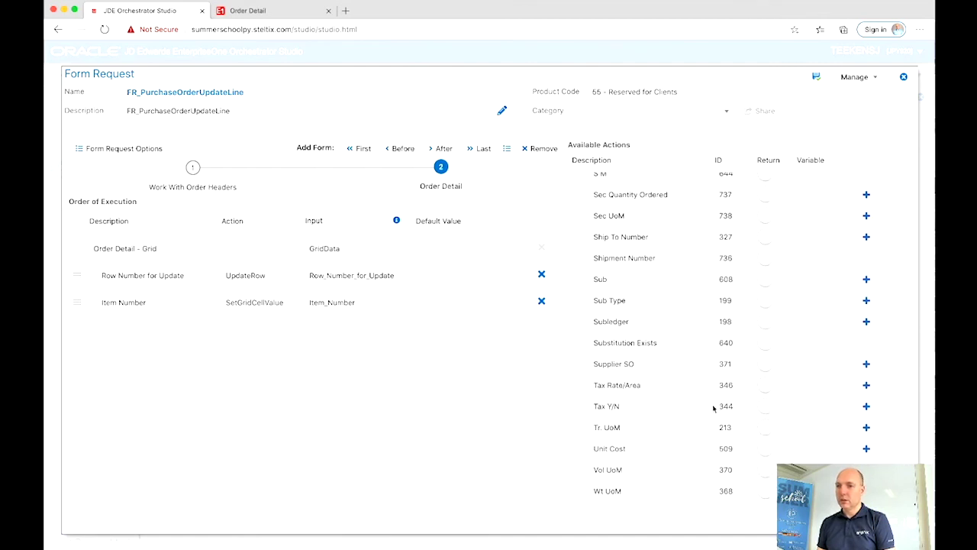
{"action": "scroll", "coordinate": [713, 408], "scroll_direction": "up", "scroll_amount": 5}
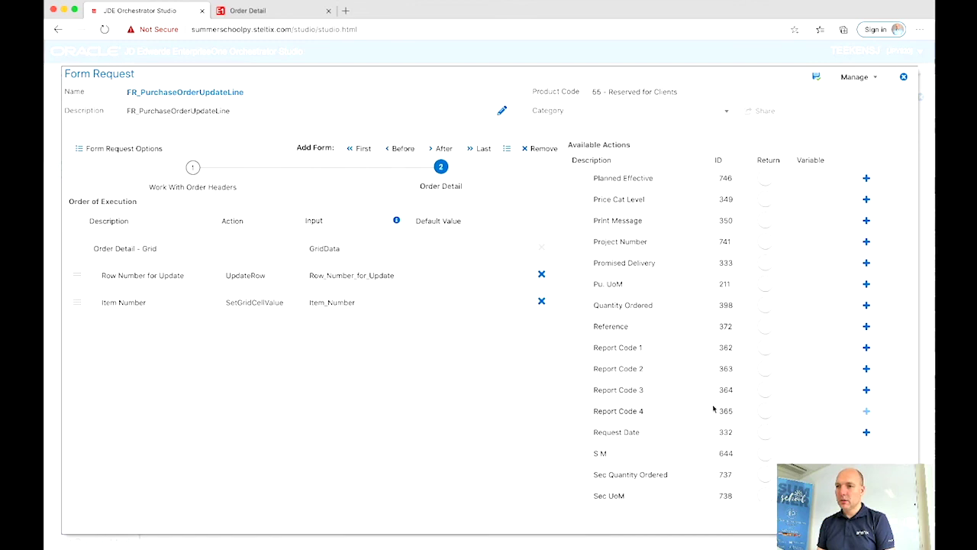
{"action": "left_click", "coordinate": [867, 306]}
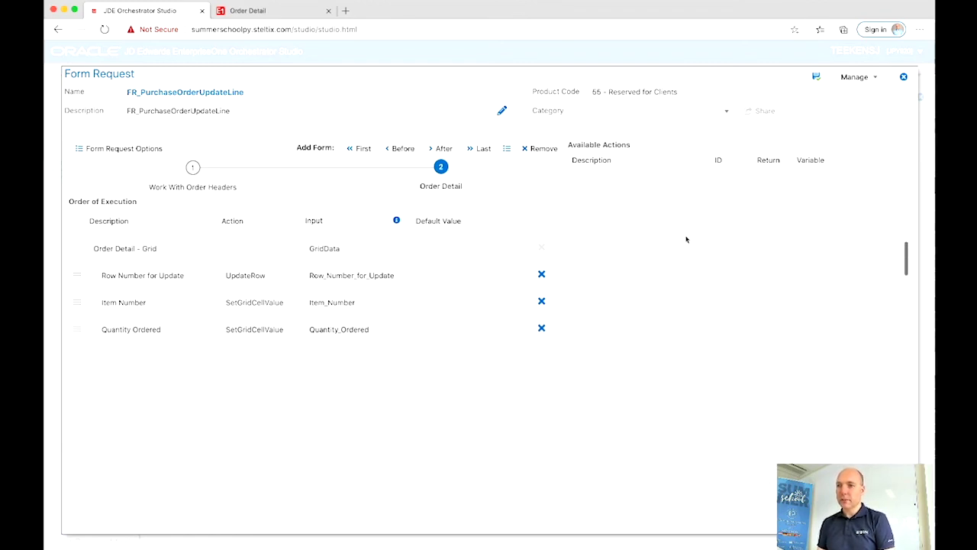
Step: Add the OK button as the final step and save the form request
{"action": "scroll", "coordinate": [685, 239], "scroll_direction": "up", "scroll_amount": 10}
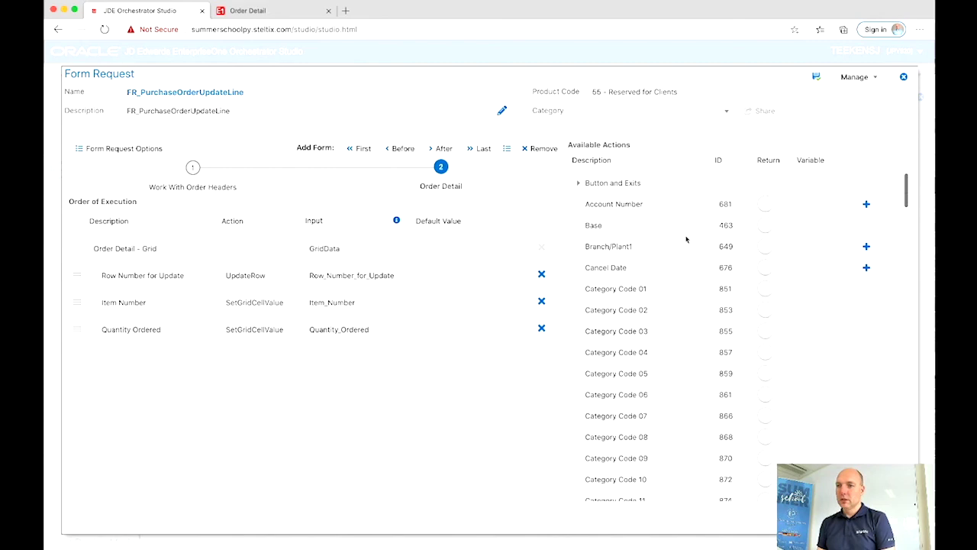
{"action": "left_click", "coordinate": [581, 186]}
{"action": "scroll", "coordinate": [643, 400], "scroll_direction": "down", "scroll_amount": 1}
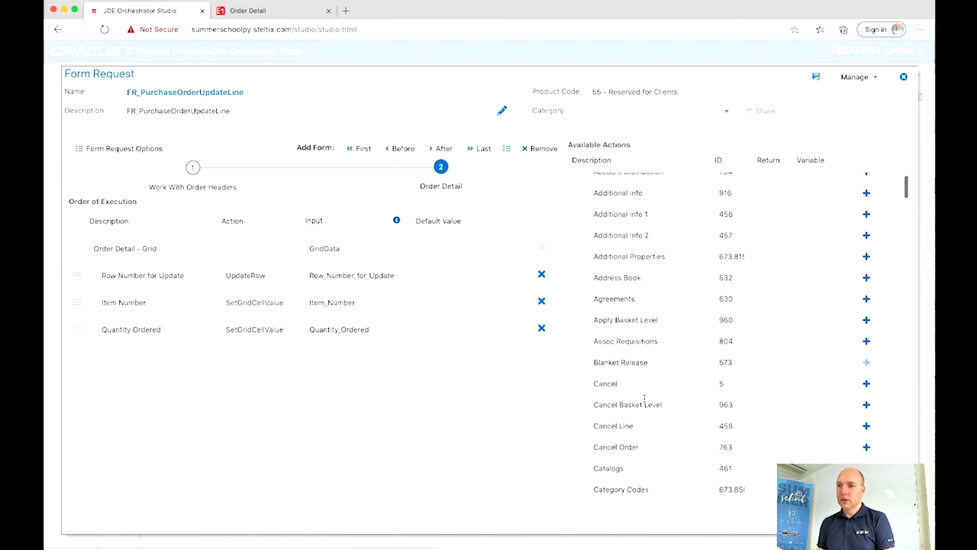
{"action": "scroll", "coordinate": [643, 399], "scroll_direction": "down", "scroll_amount": 7}
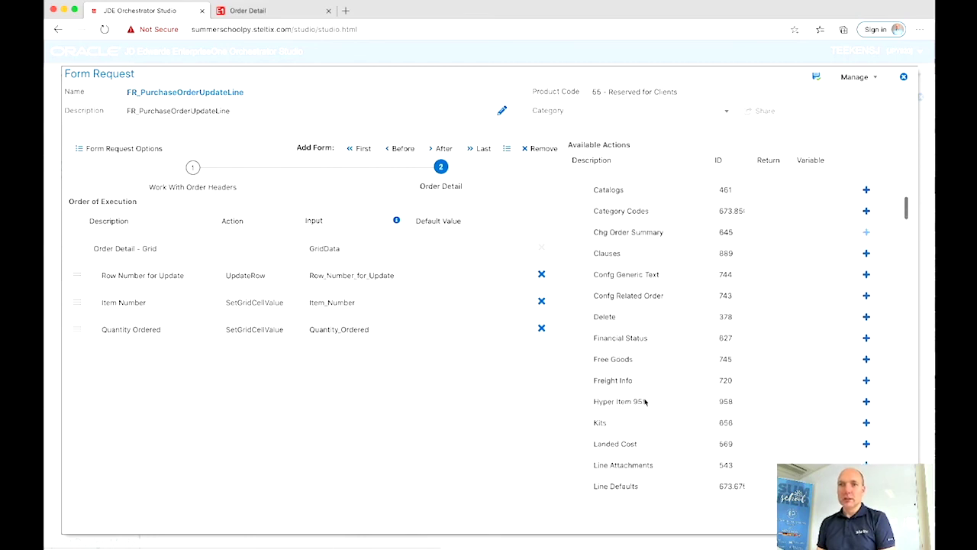
{"action": "scroll", "coordinate": [643, 401], "scroll_direction": "down", "scroll_amount": 6}
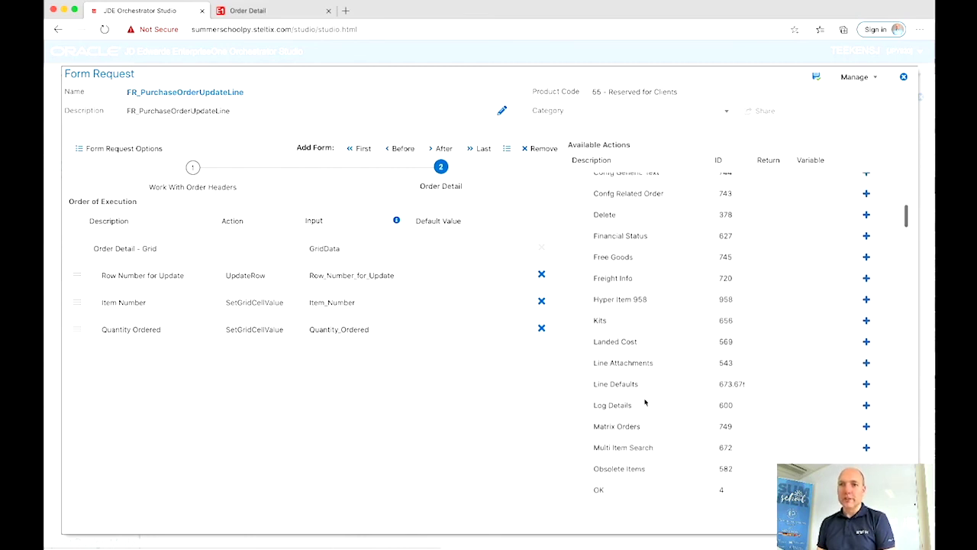
{"action": "left_click", "coordinate": [867, 413]}
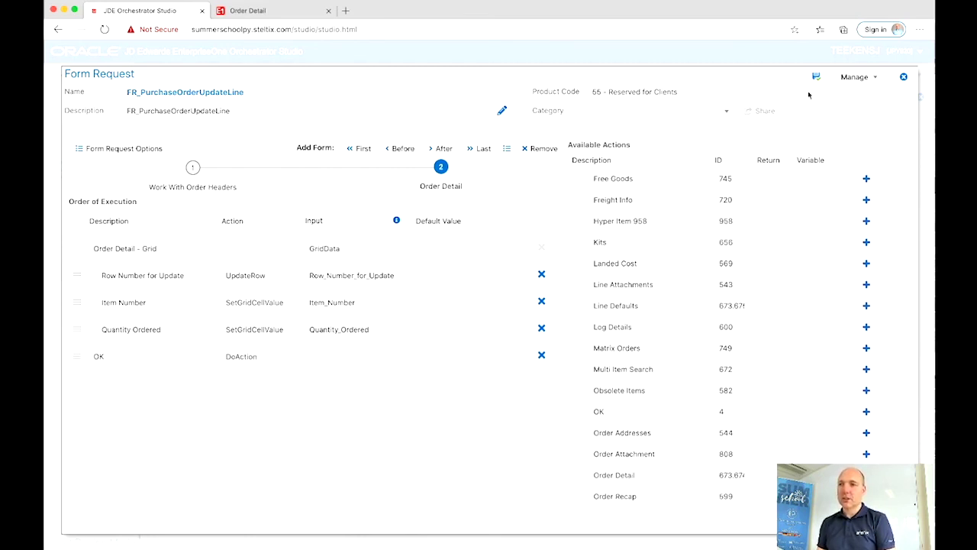
{"action": "left_click", "coordinate": [817, 79]}
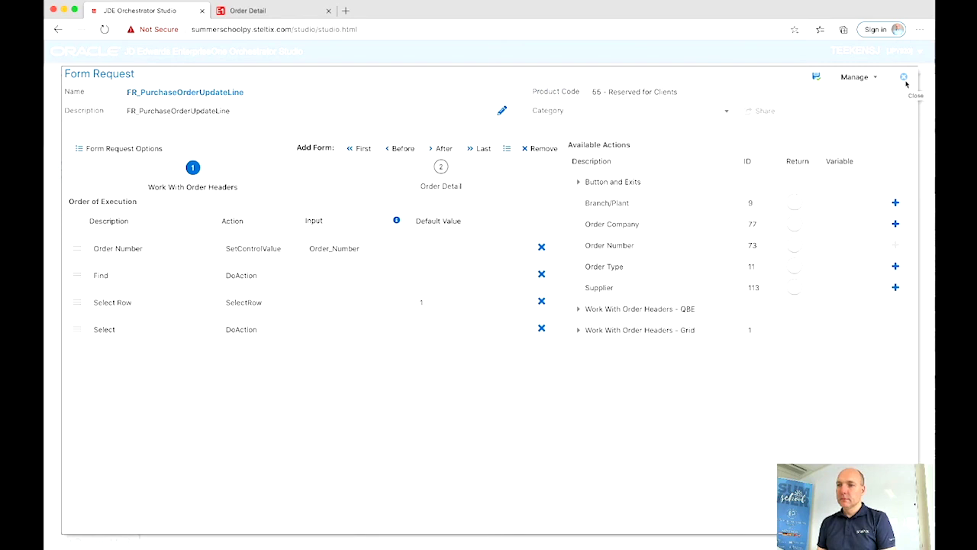
Step: Map Order_Number to purchaseOrderNumber and Row_Number_for_Update to loopCounter
{"action": "left_click", "coordinate": [904, 78]}
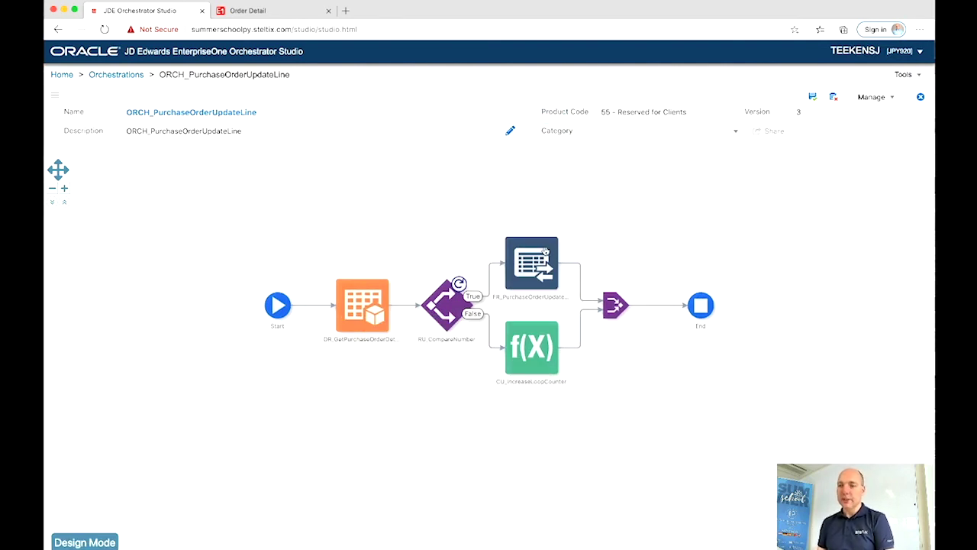
{"action": "mouse_move", "coordinate": [540, 254]}
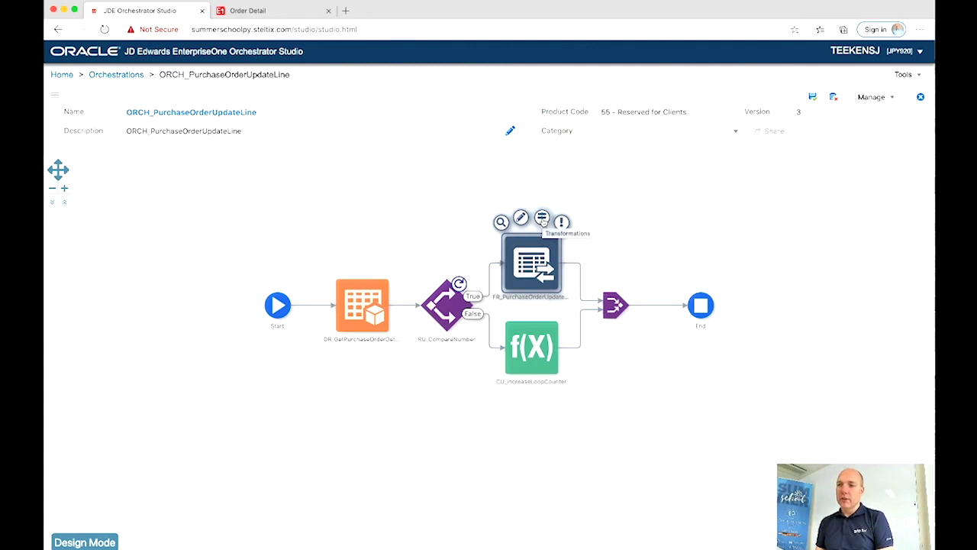
{"action": "left_click", "coordinate": [542, 218]}
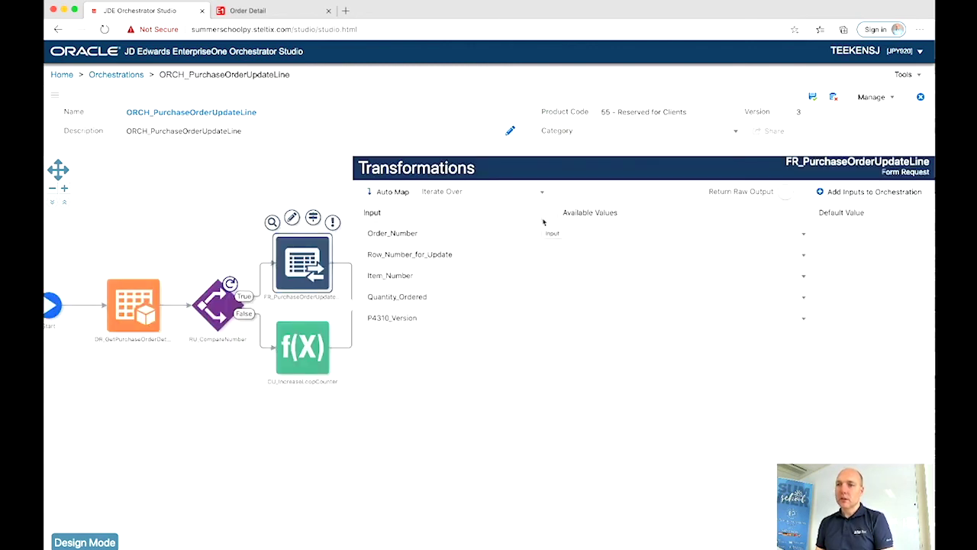
{"action": "left_click", "coordinate": [597, 241]}
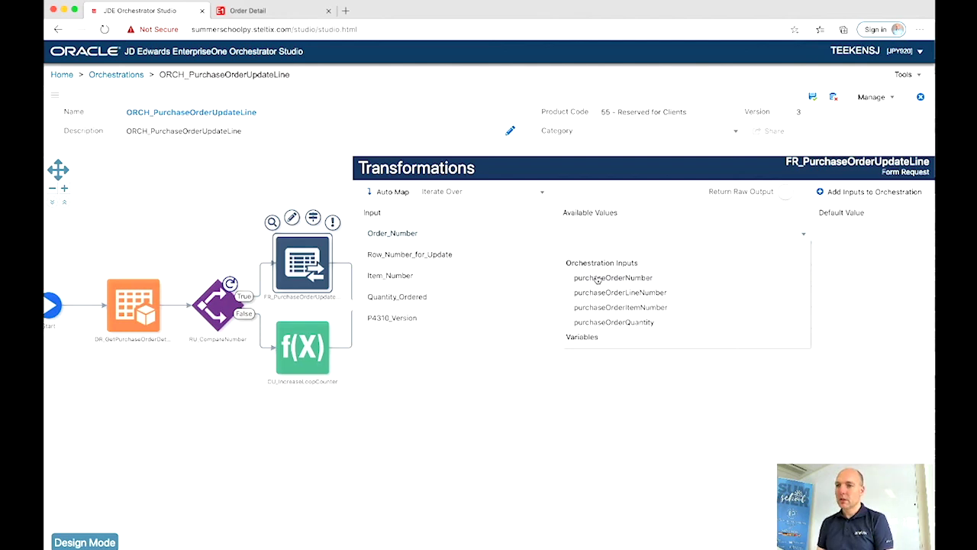
{"action": "left_click", "coordinate": [598, 279]}
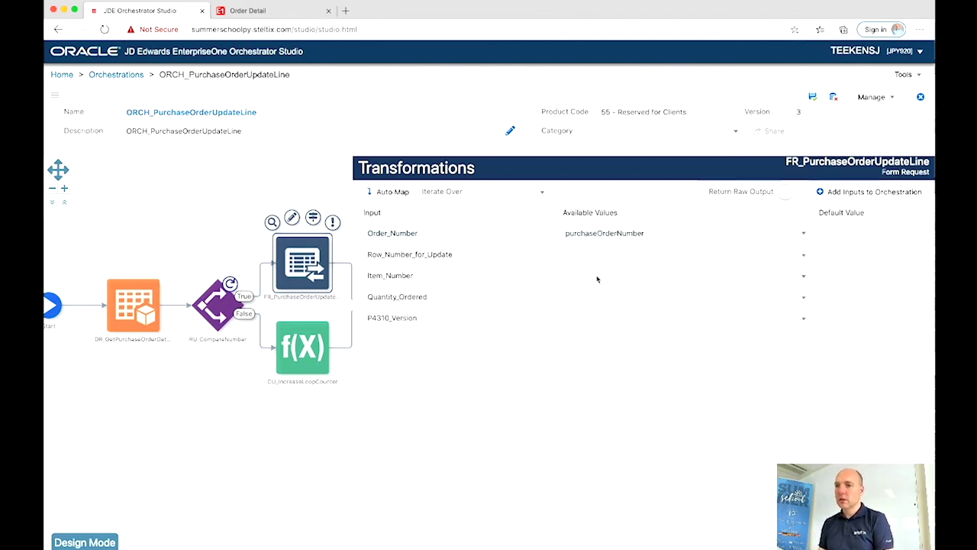
{"action": "left_click", "coordinate": [598, 263]}
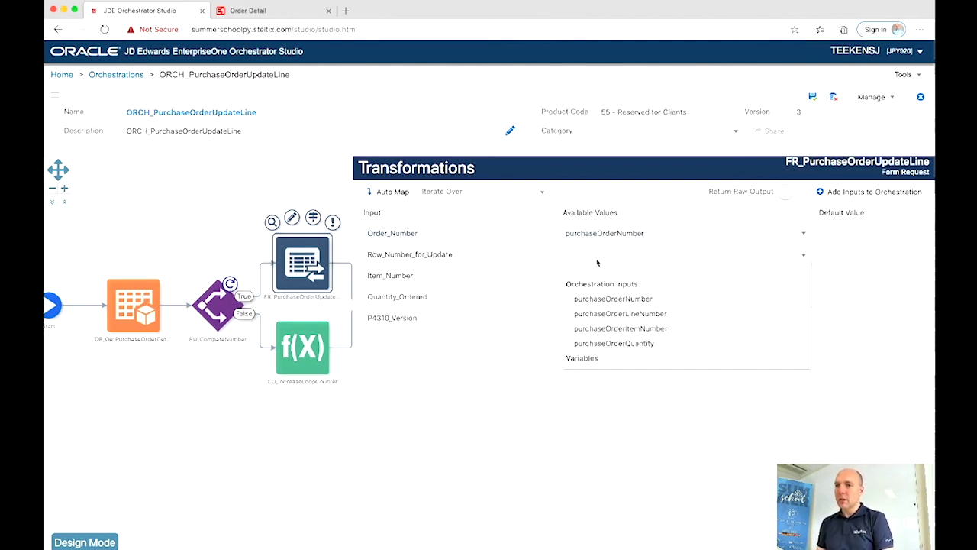
{"action": "scroll", "coordinate": [603, 329], "scroll_direction": "down", "scroll_amount": 2}
{"action": "left_click", "coordinate": [603, 332]}
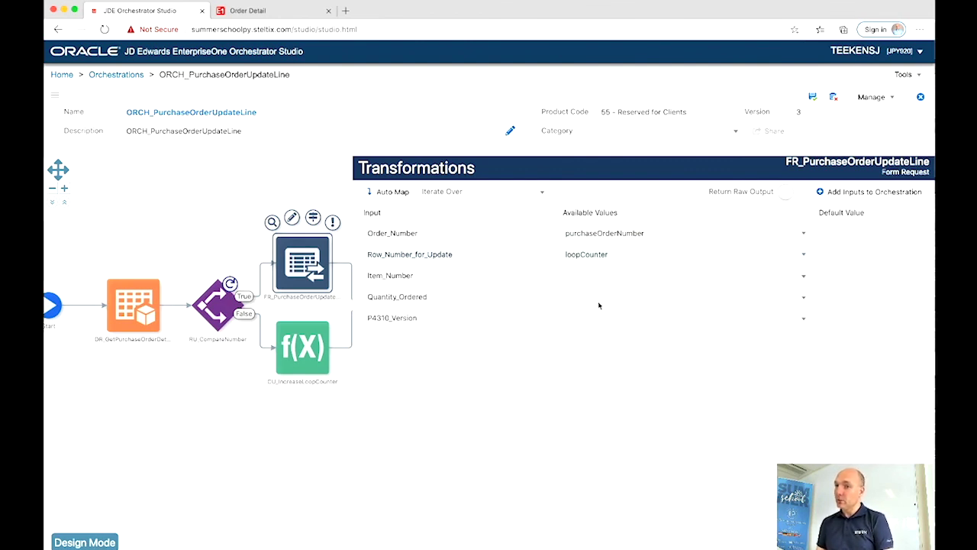
Step: Map Item_Number to purchaseOrderItemNumber and Quantity_Ordered to purchaseOrderQuantity
{"action": "left_click", "coordinate": [597, 276]}
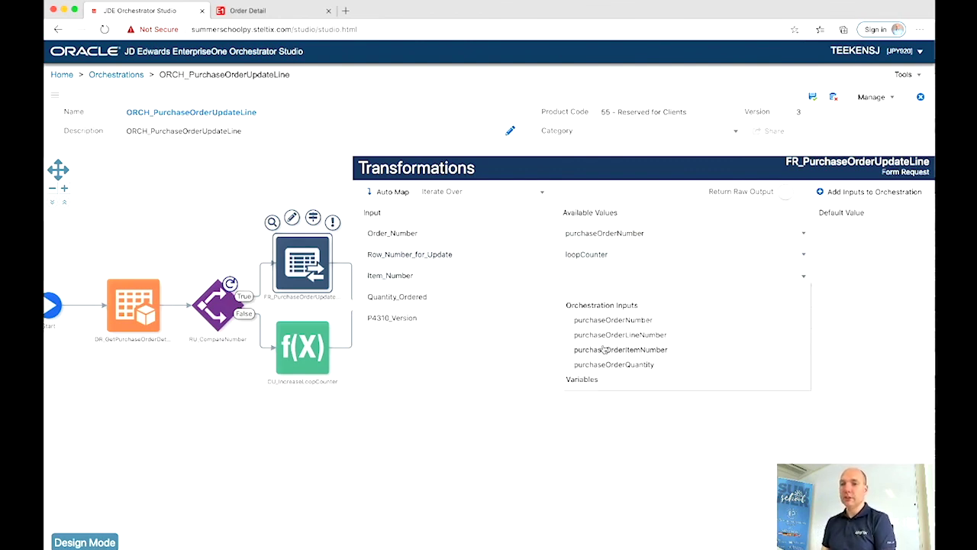
{"action": "scroll", "coordinate": [603, 347], "scroll_direction": "down", "scroll_amount": 1}
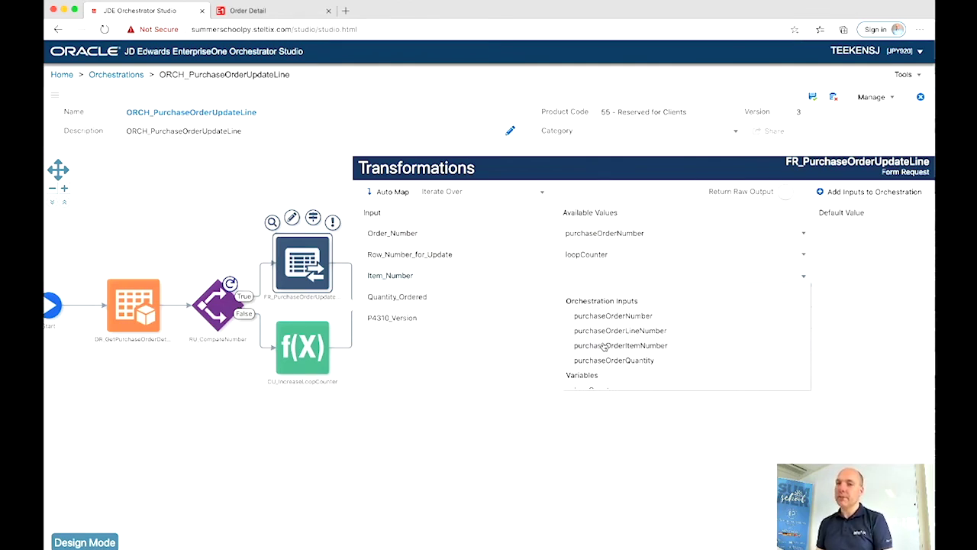
{"action": "left_click", "coordinate": [604, 345]}
{"action": "left_click", "coordinate": [595, 304]}
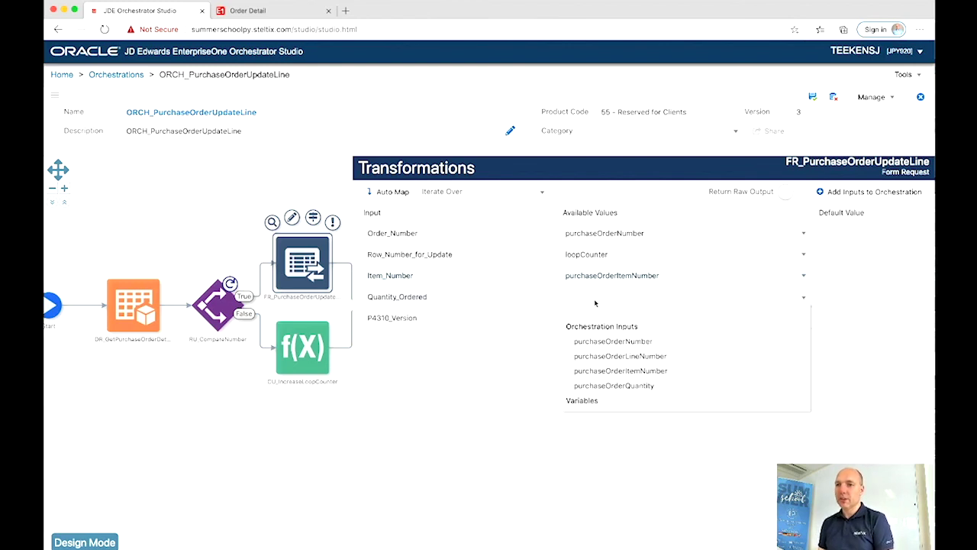
{"action": "left_click", "coordinate": [599, 386]}
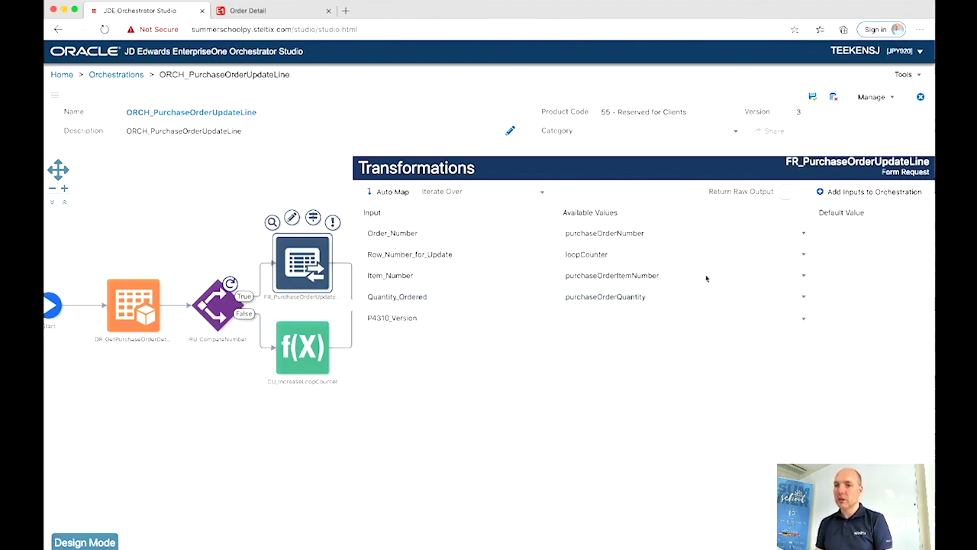
{"action": "left_click", "coordinate": [321, 174]}
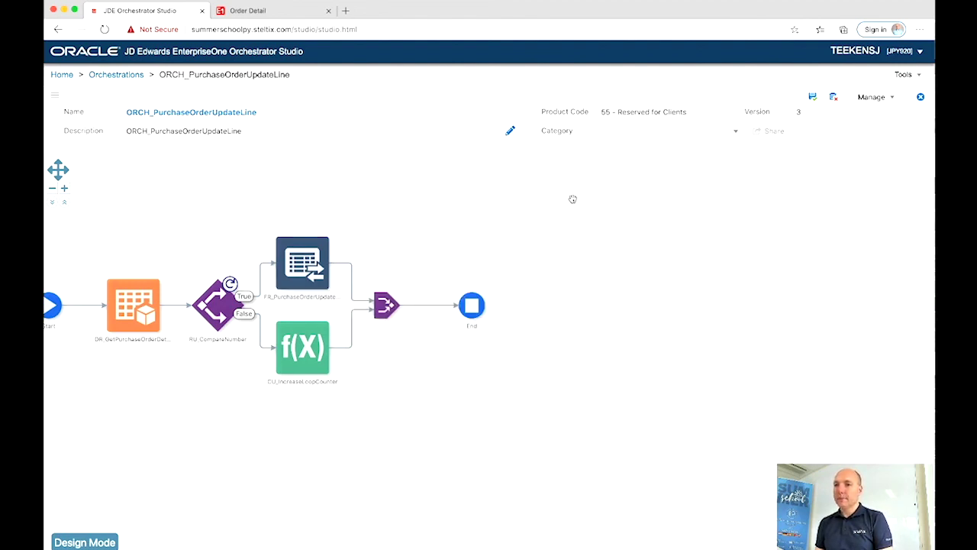
{"action": "left_click", "coordinate": [84, 542]}
Step: Insert custom request CU_IncreaseLoopCounter after the form request on the True branch
{"action": "left_click", "coordinate": [350, 282]}
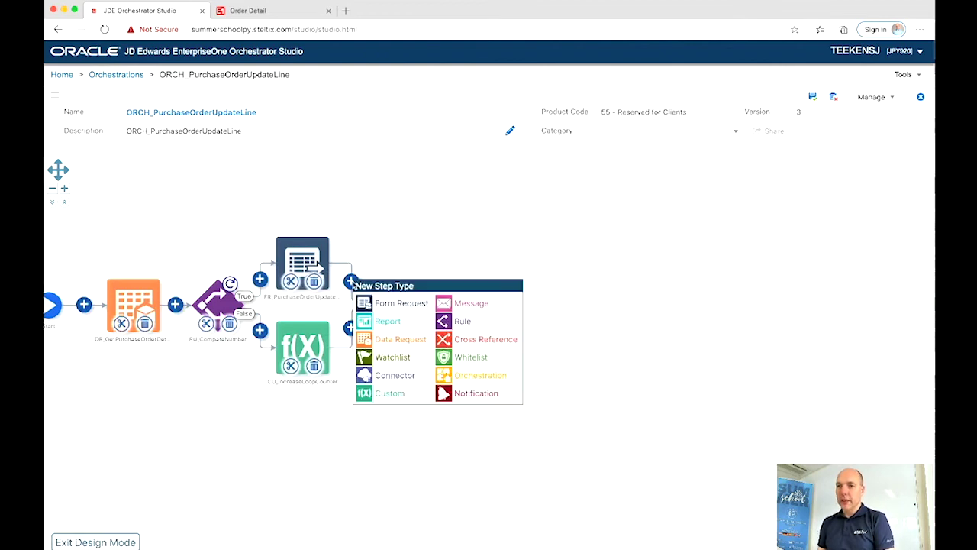
{"action": "left_click", "coordinate": [370, 393]}
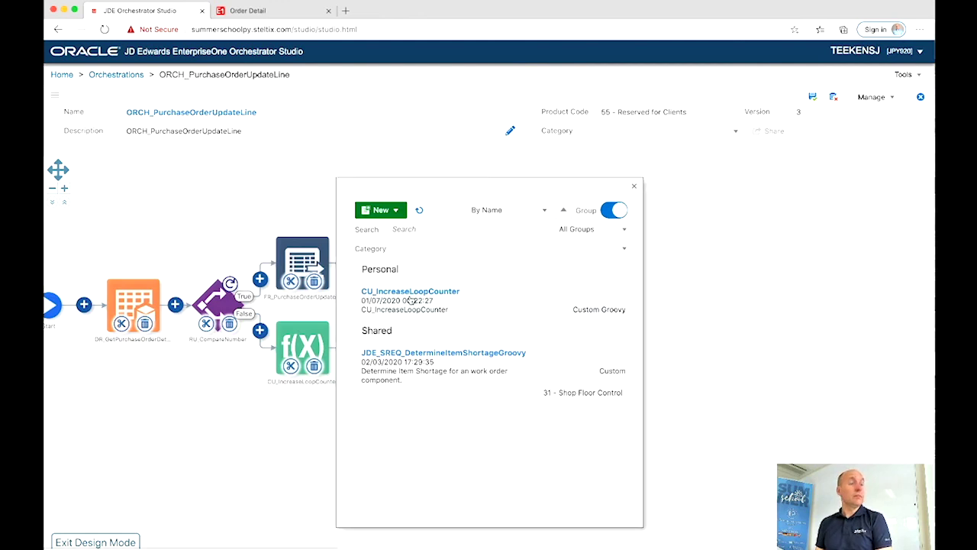
{"action": "left_click", "coordinate": [411, 299]}
Step: Feed the counter step's loopCounter input from the loopCounter variable and save the orchestration
{"action": "mouse_move", "coordinate": [390, 252]}
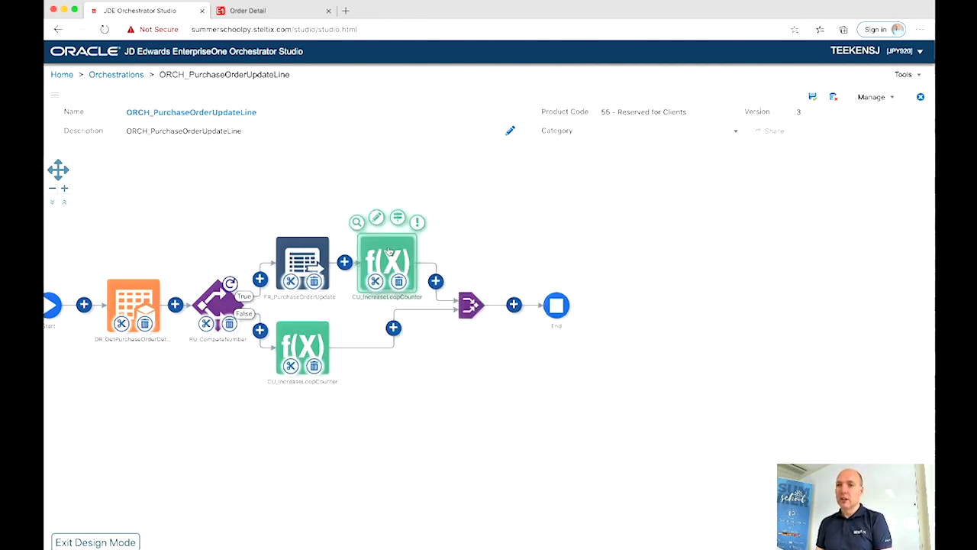
{"action": "left_click", "coordinate": [397, 219]}
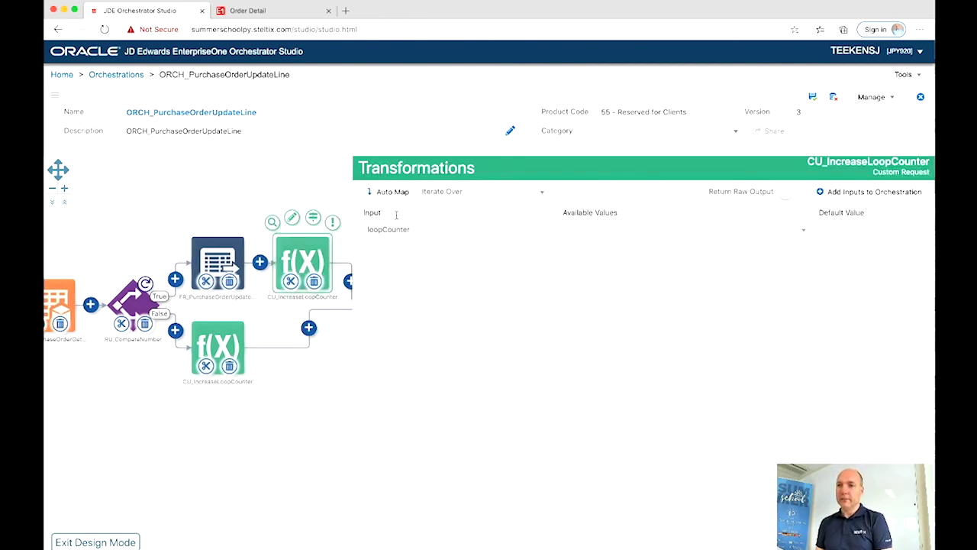
{"action": "left_click", "coordinate": [586, 237]}
{"action": "scroll", "coordinate": [592, 313], "scroll_direction": "down", "scroll_amount": 3}
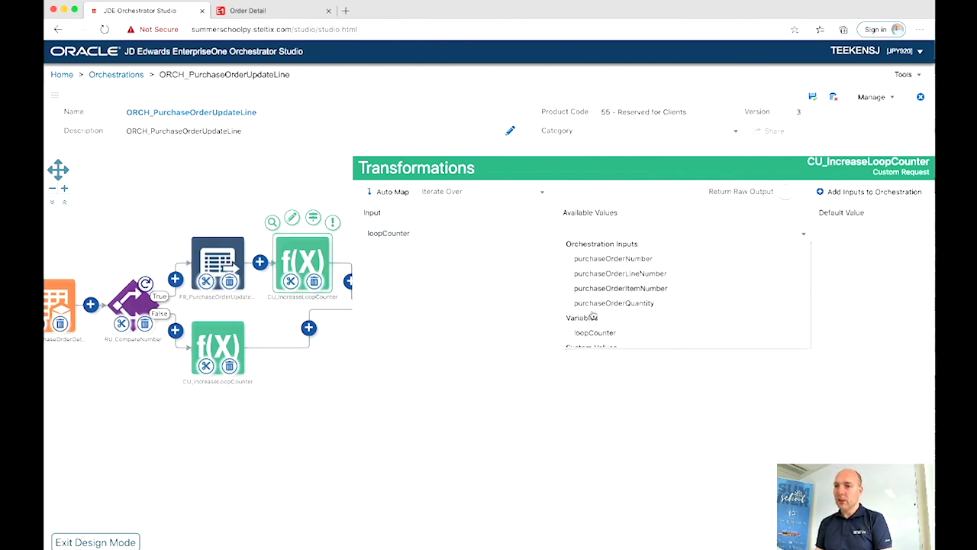
{"action": "left_click", "coordinate": [593, 313]}
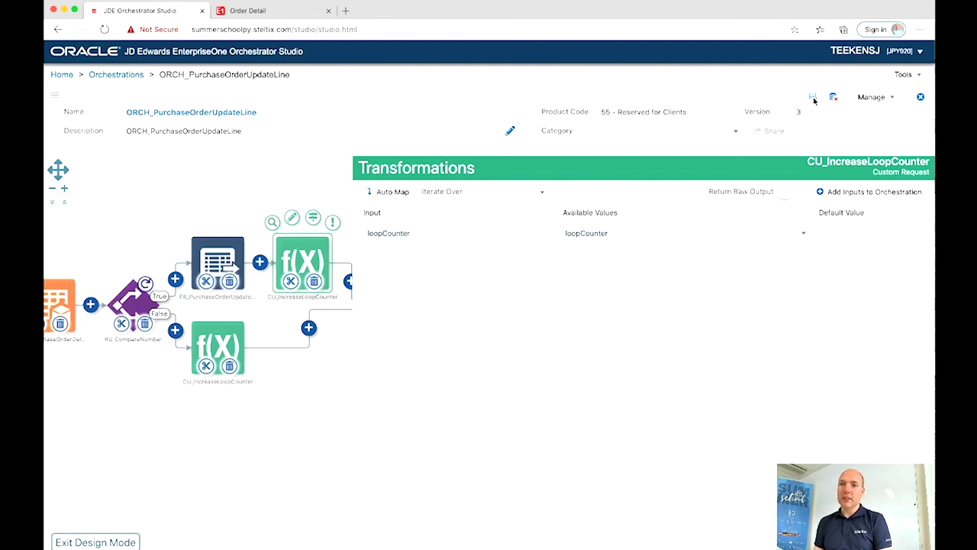
{"action": "left_click", "coordinate": [813, 99]}
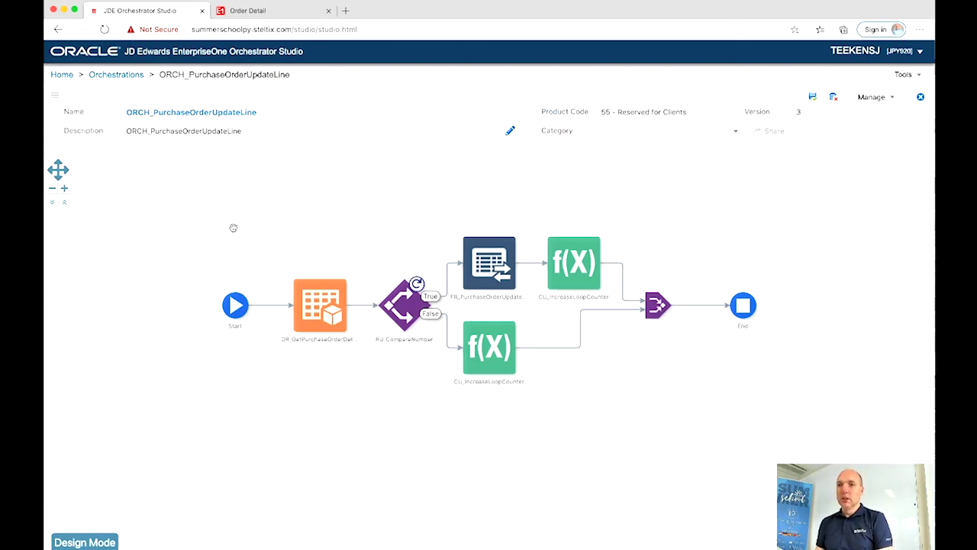
{"action": "left_click", "coordinate": [252, 11]}
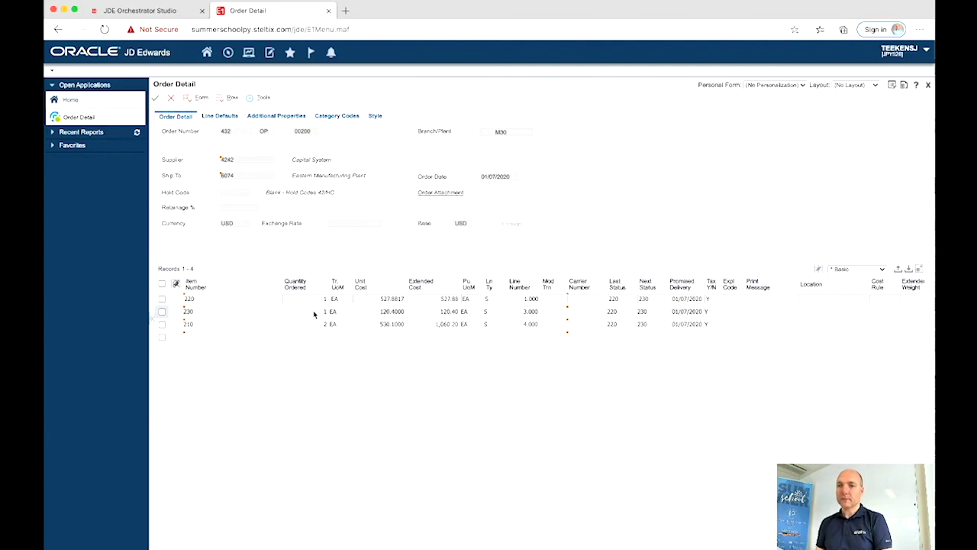
Step: Cancel order 432's Order Detail back to Work With Order Headers, then return to Orchestrator Studio
{"action": "left_click", "coordinate": [171, 100]}
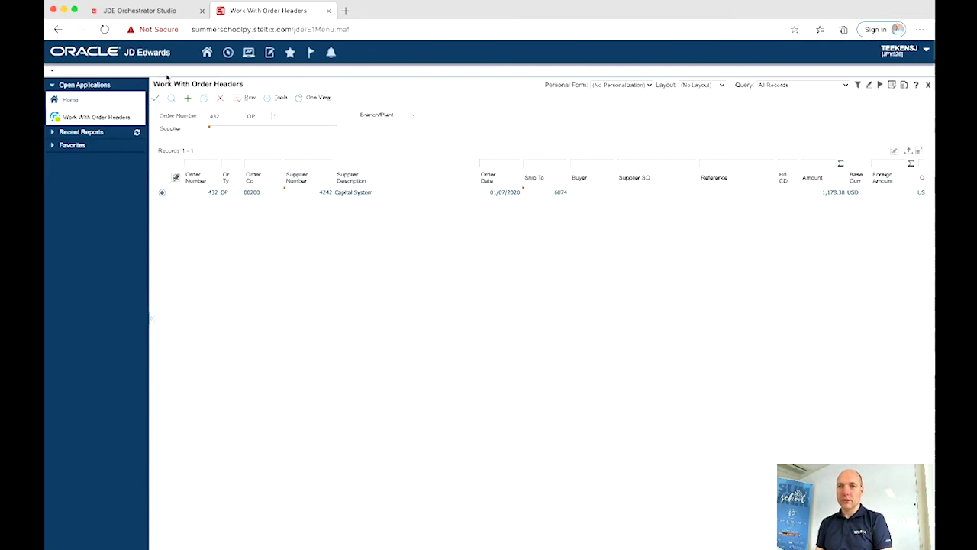
{"action": "left_click", "coordinate": [158, 12]}
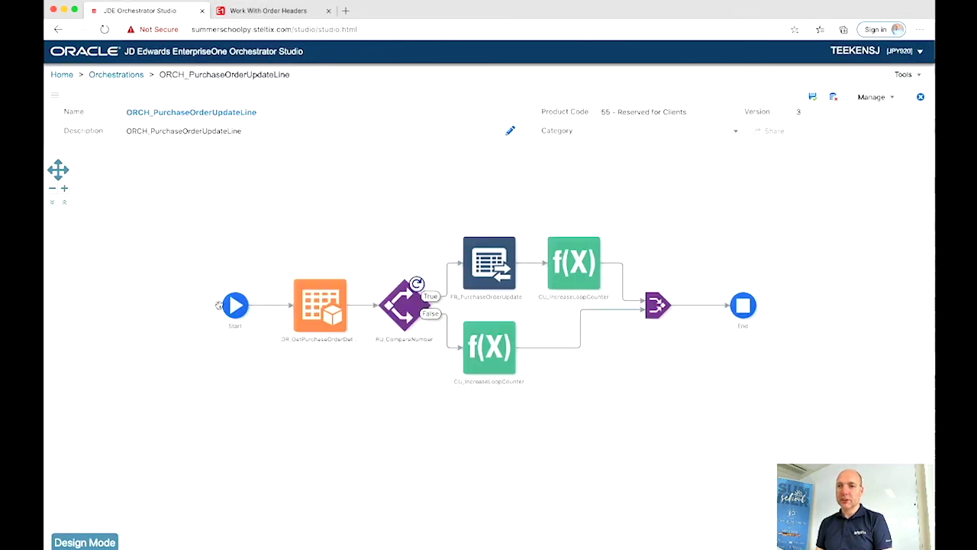
Step: Test-run with order 432, line 2, quantity 4, no purchaseOrderItemNumber, getting OK (200)
{"action": "left_click", "coordinate": [217, 278]}
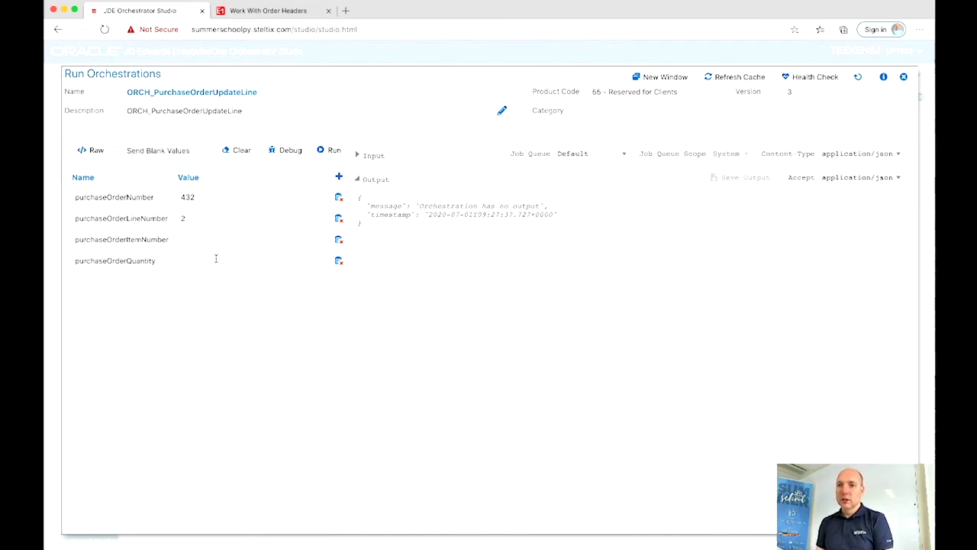
{"action": "left_click", "coordinate": [339, 242]}
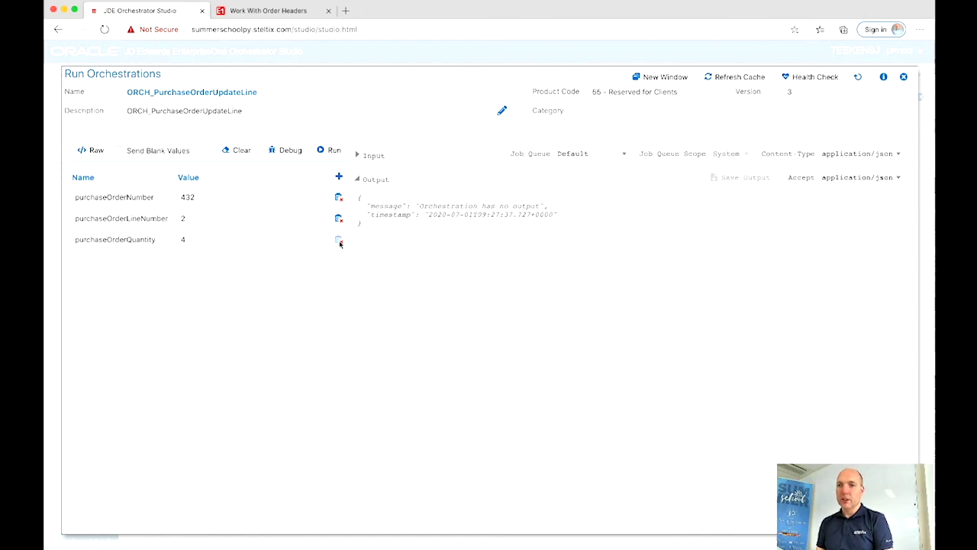
{"action": "left_click", "coordinate": [329, 149]}
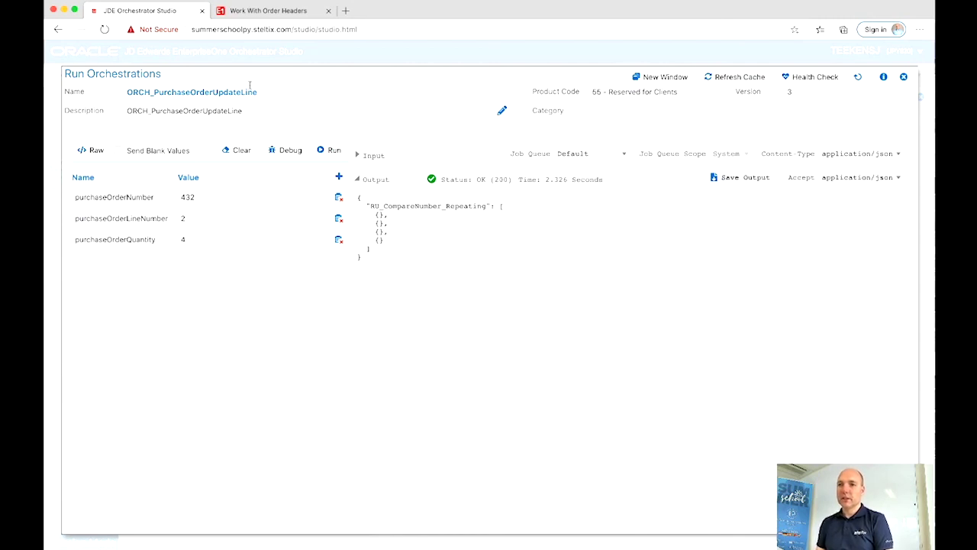
{"action": "left_click", "coordinate": [265, 12]}
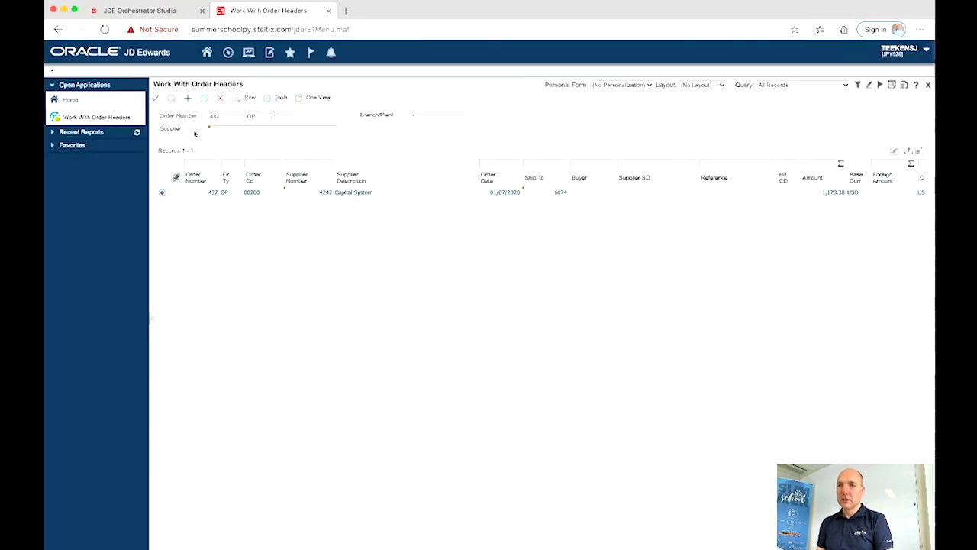
Step: Open order 432's Order Detail to verify item 230's quantity is 4
{"action": "left_click", "coordinate": [155, 100]}
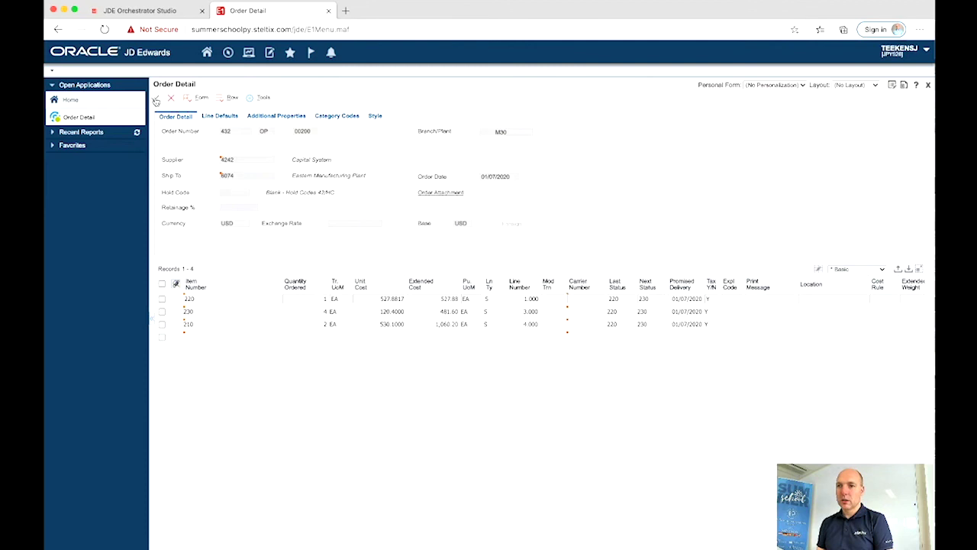